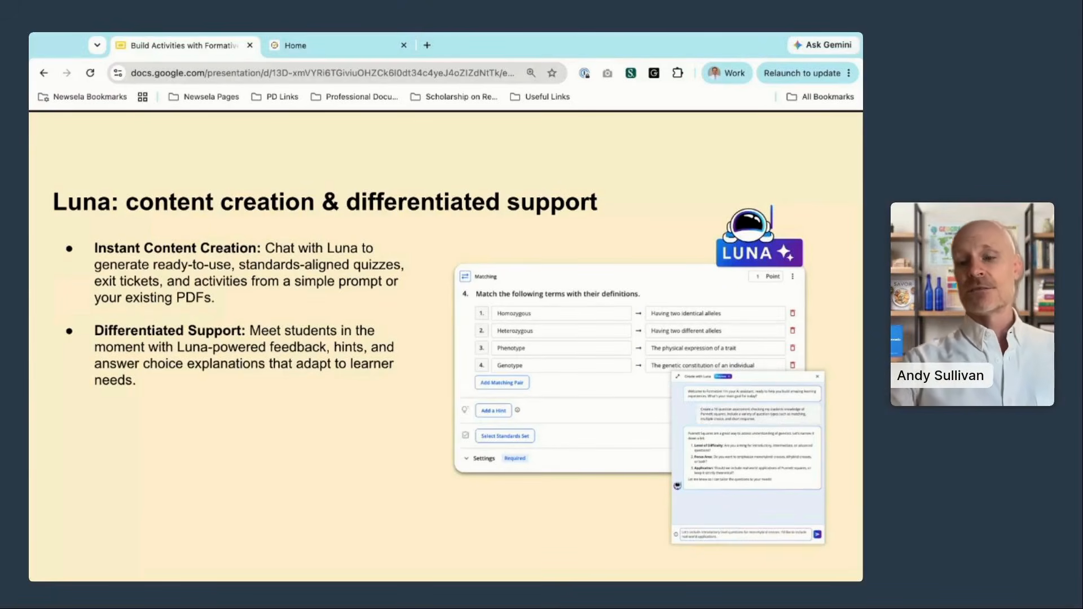
# Switch from the slides to the Formative home page and dismiss the open help menu.
pyautogui.press('Right')
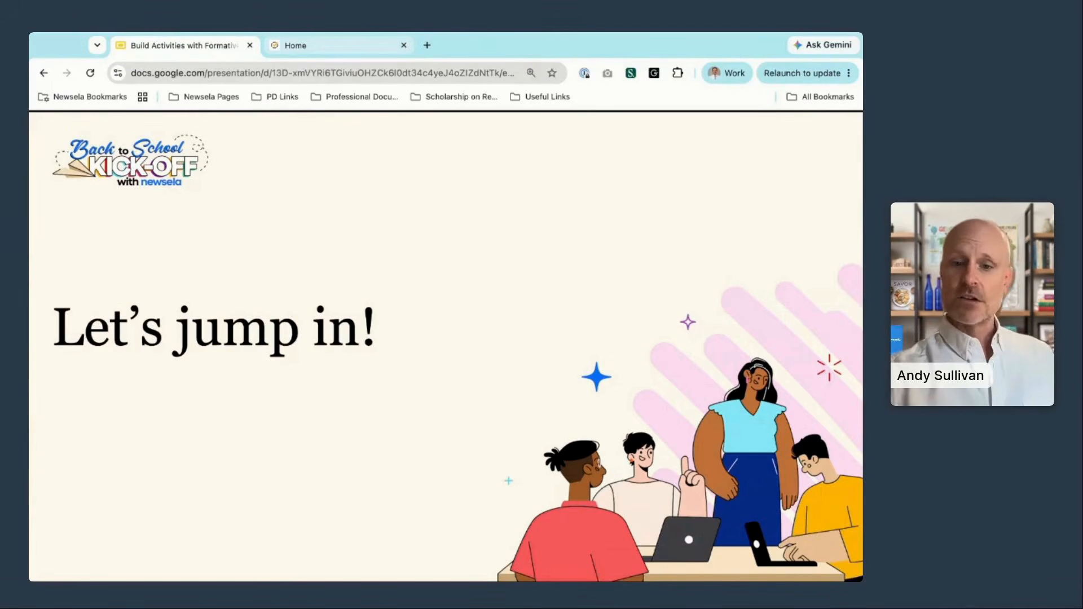
pyautogui.click(341, 46)
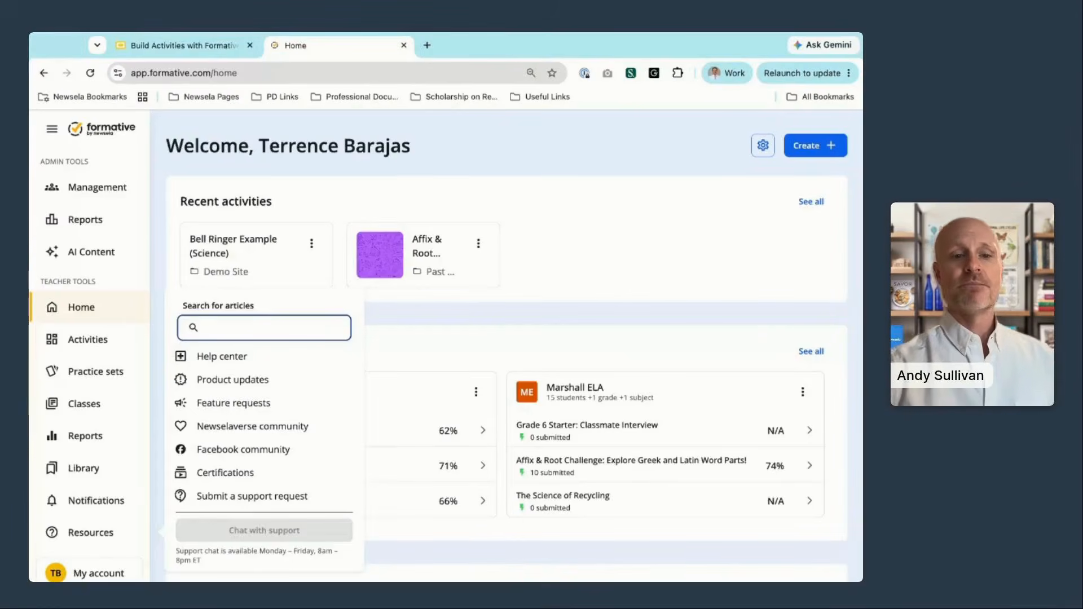
pyautogui.click(454, 158)
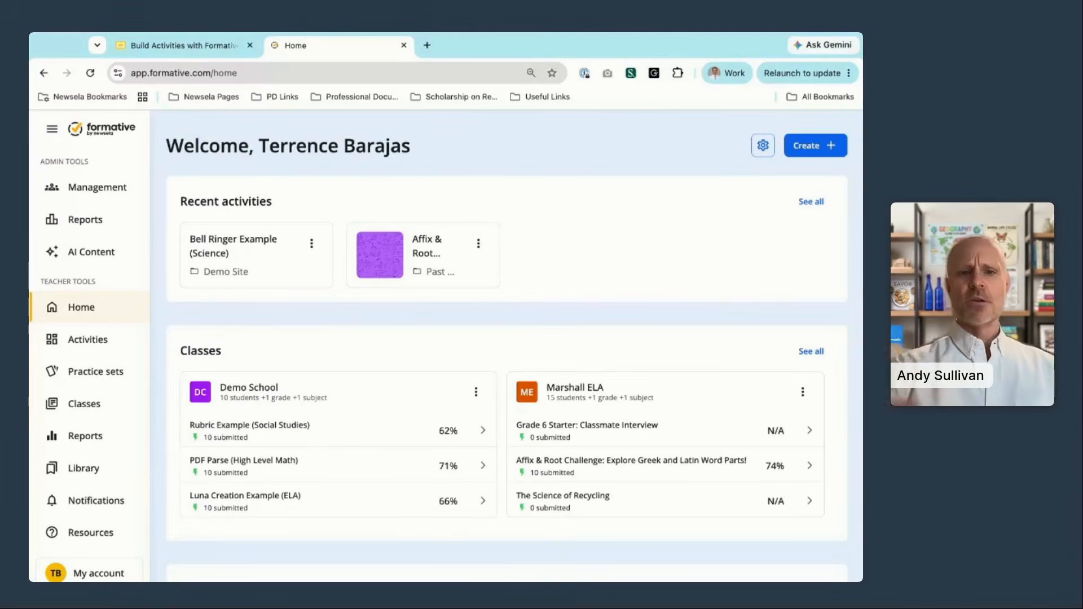
pyautogui.moveTo(431, 152); pyautogui.dragTo(254, 148)
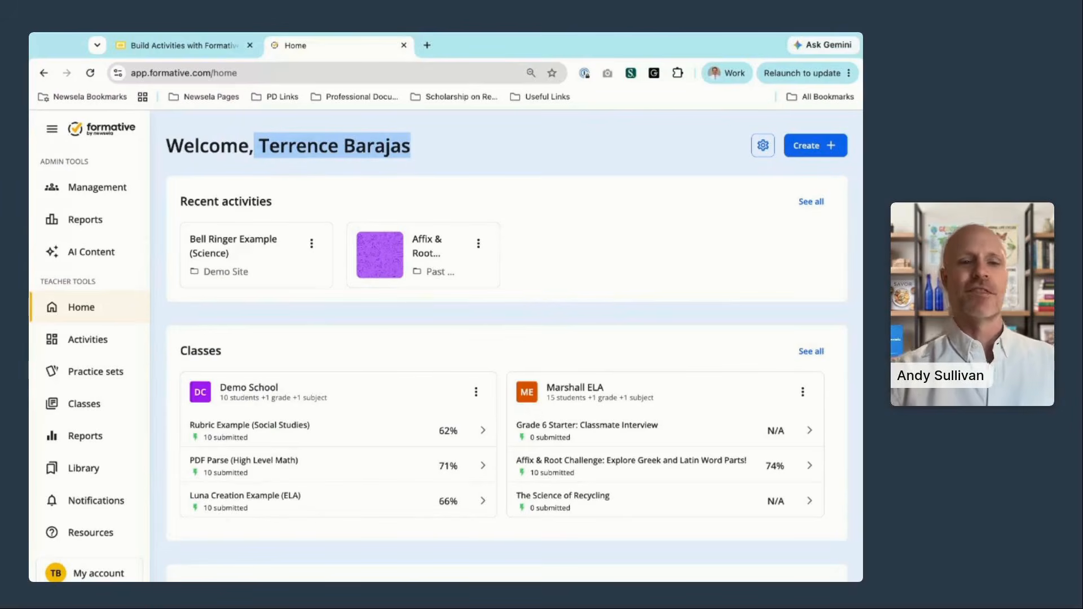
pyautogui.click(496, 148)
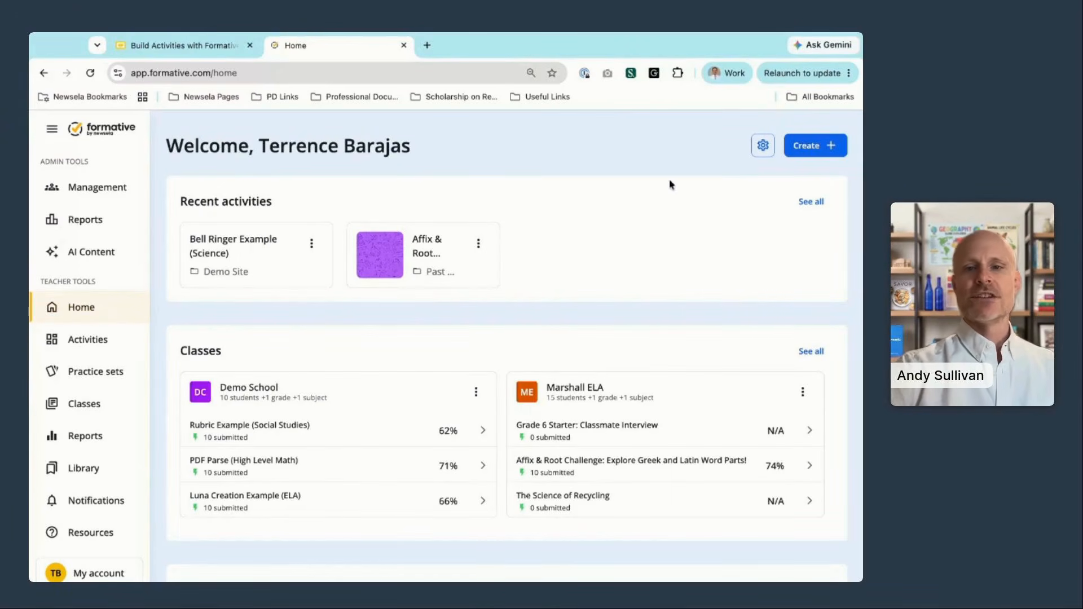
# Create a new formative from the home page and title it "Luna".
pyautogui.click(831, 152)
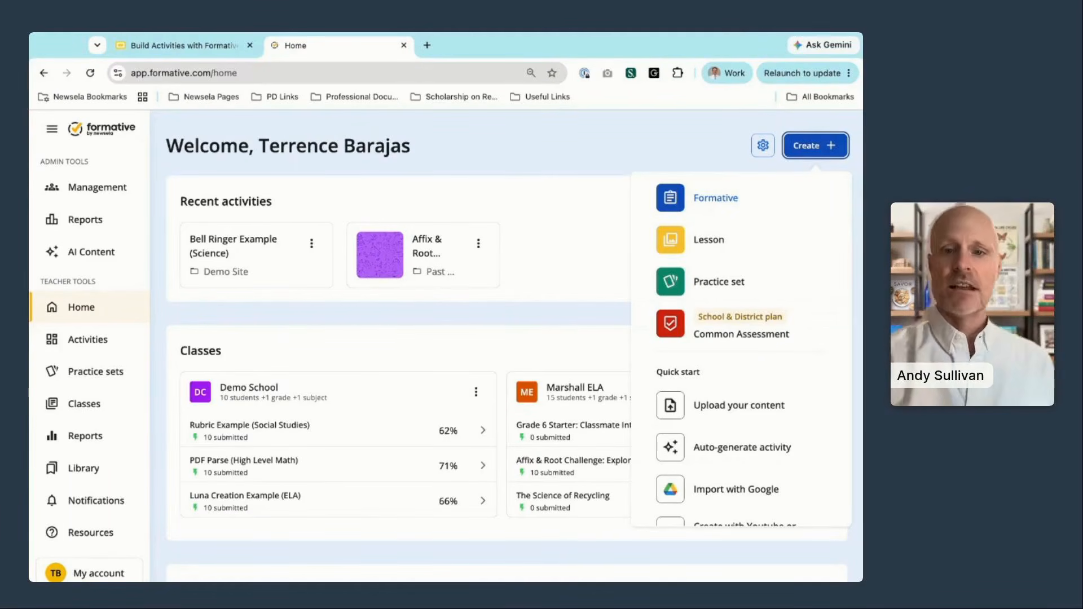
pyautogui.click(735, 200)
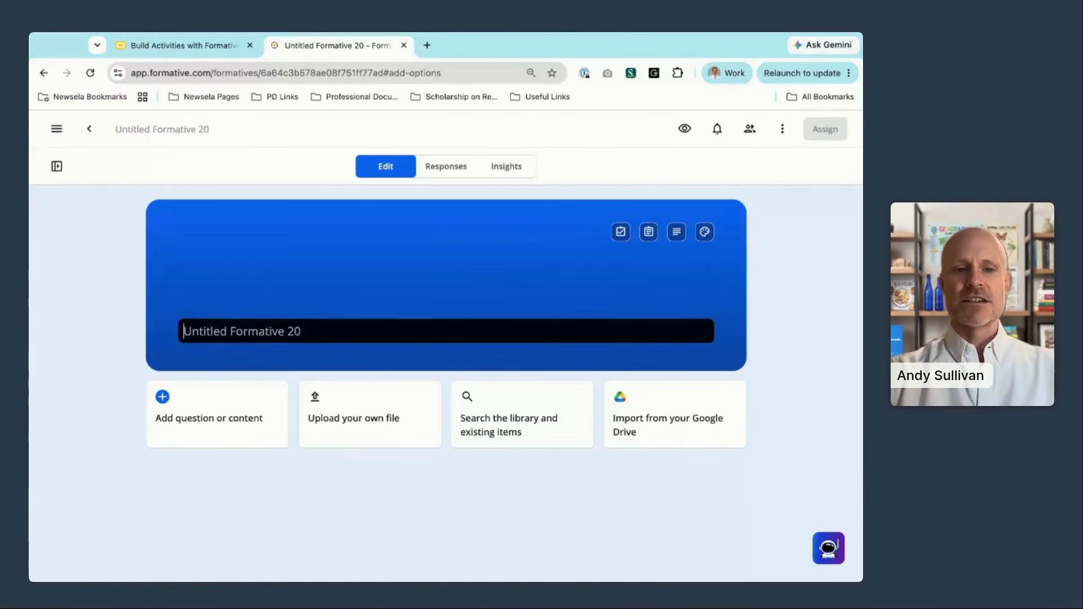
pyautogui.write('Luna')
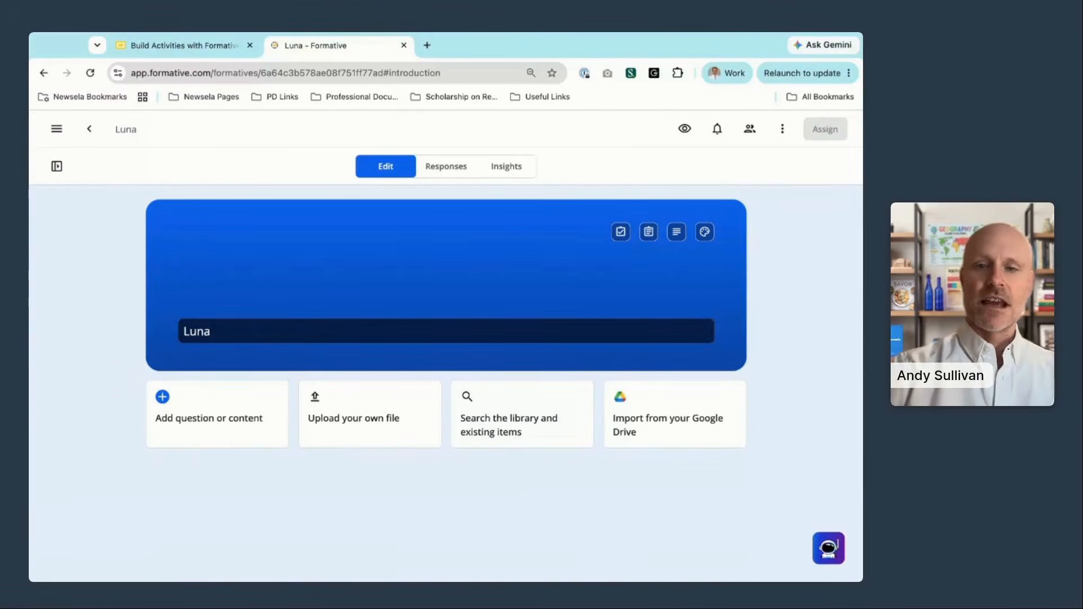
pyautogui.click(780, 346)
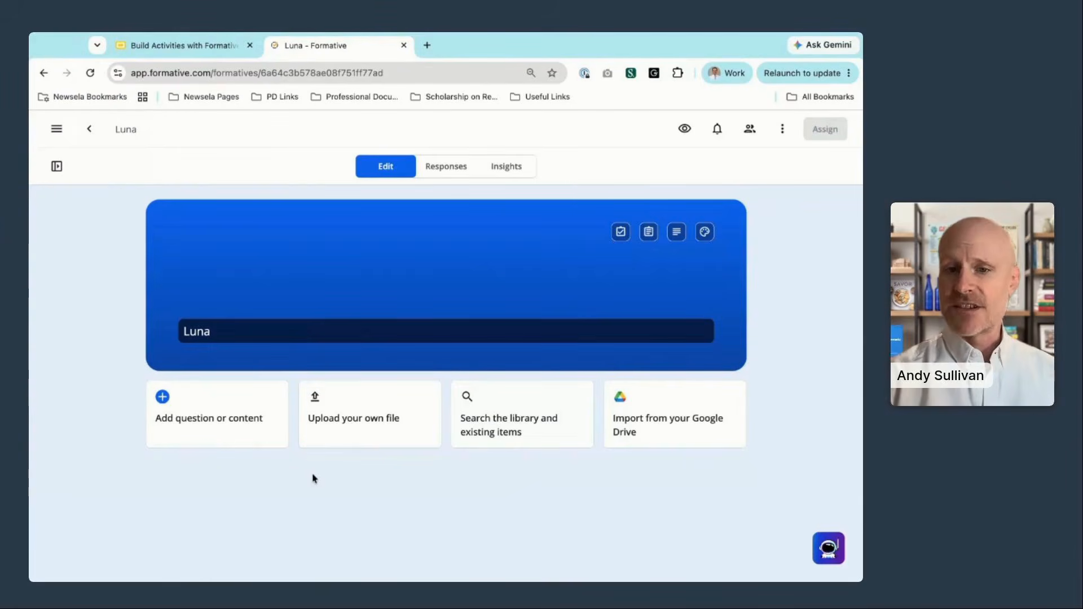
# Reply "8th grade" in the Luna chat so it generates the questions at that grade level.
pyautogui.click(243, 427)
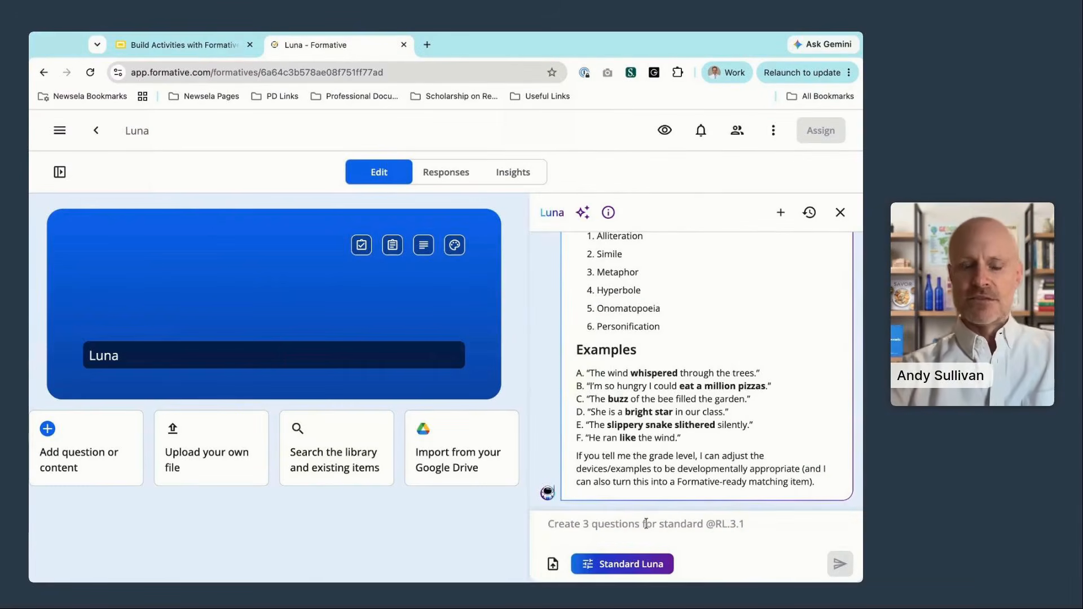
pyautogui.write('8th ')
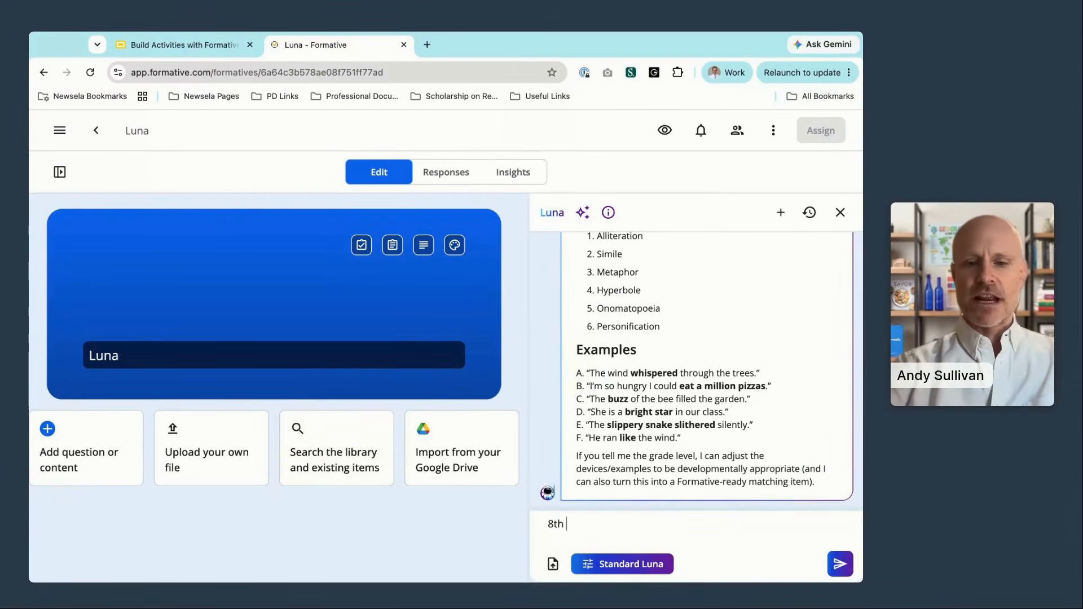
pyautogui.write('grade')
pyautogui.press('Return')
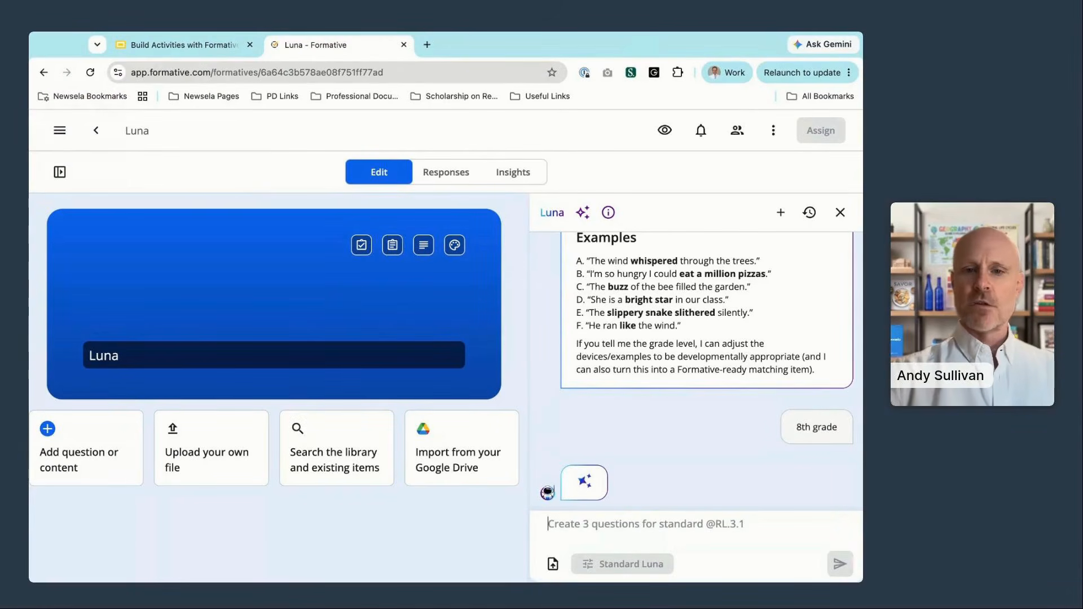
pyautogui.scroll(3, 768, 374)
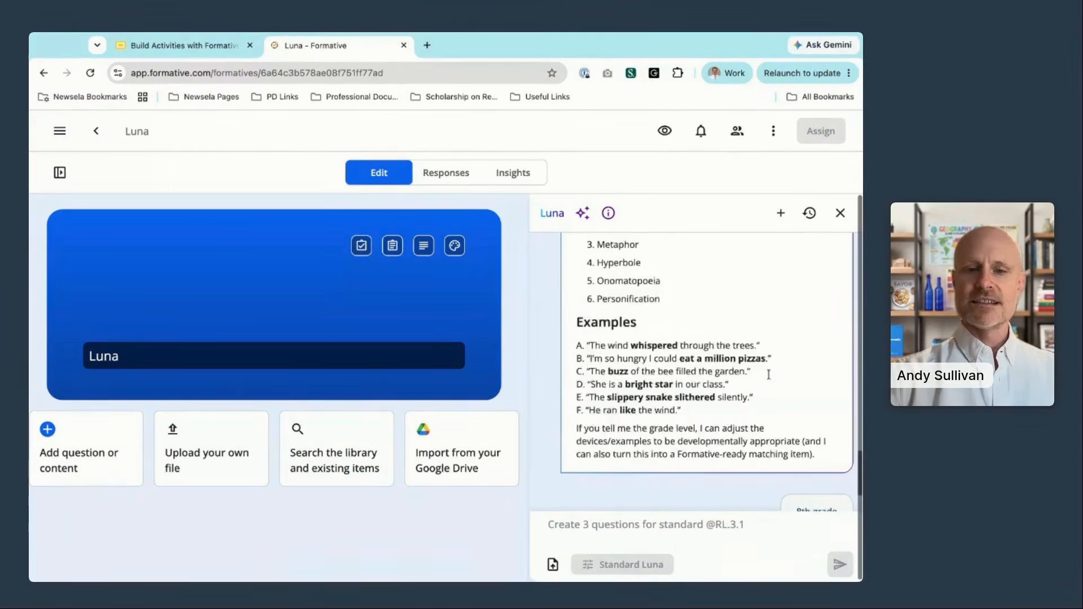
pyautogui.scroll(3, 768, 375)
pyautogui.scroll(-7, 768, 375)
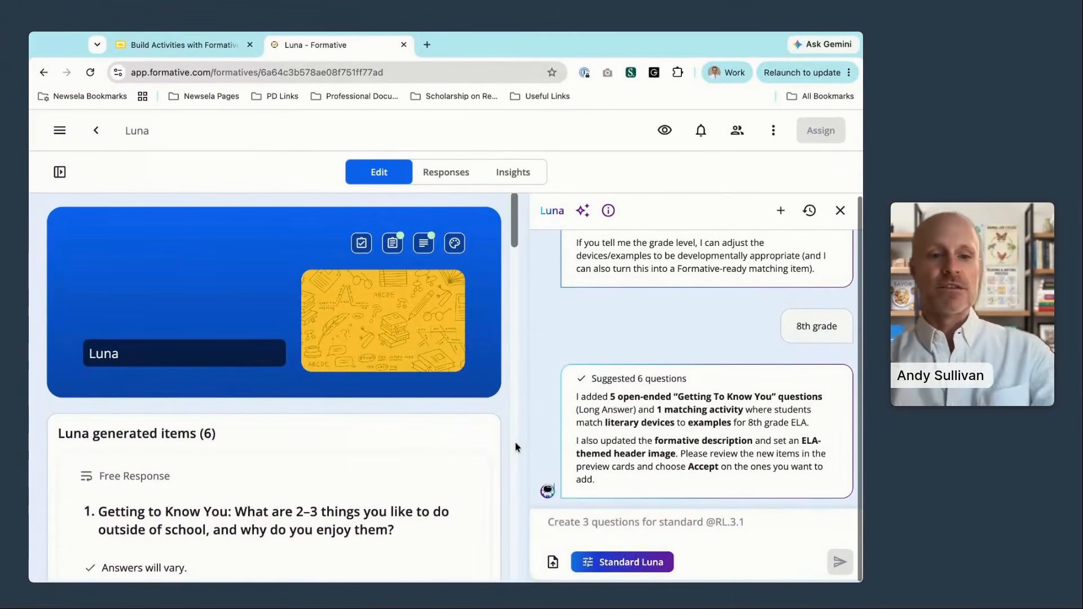
# Review the Getting to Know You questions and the literary device matching item Luna generated, and accept all of them.
pyautogui.scroll(-2, 516, 442)
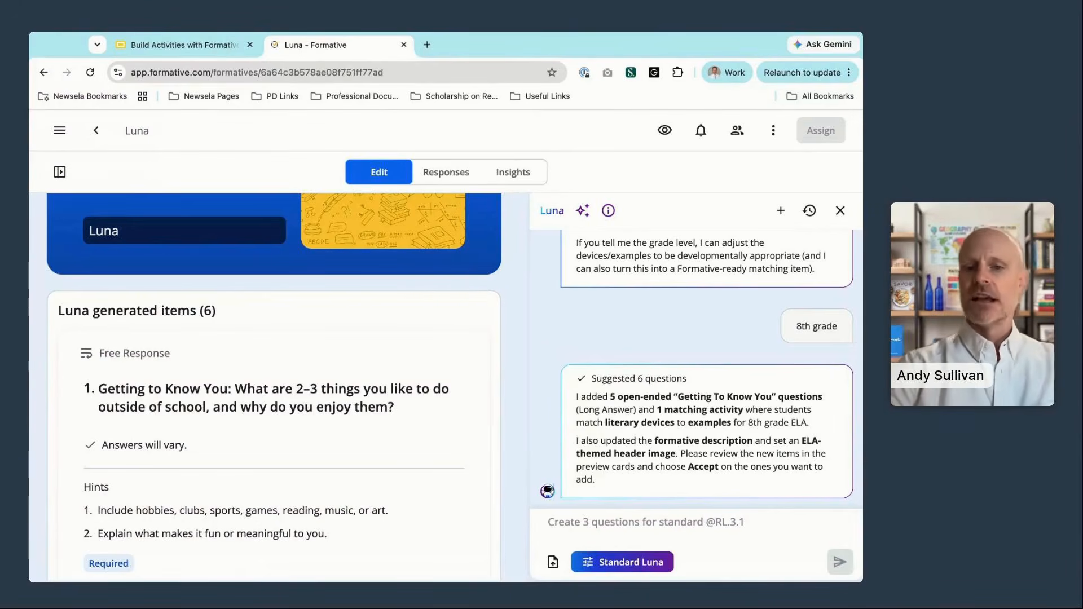
pyautogui.scroll(-10, 273, 384)
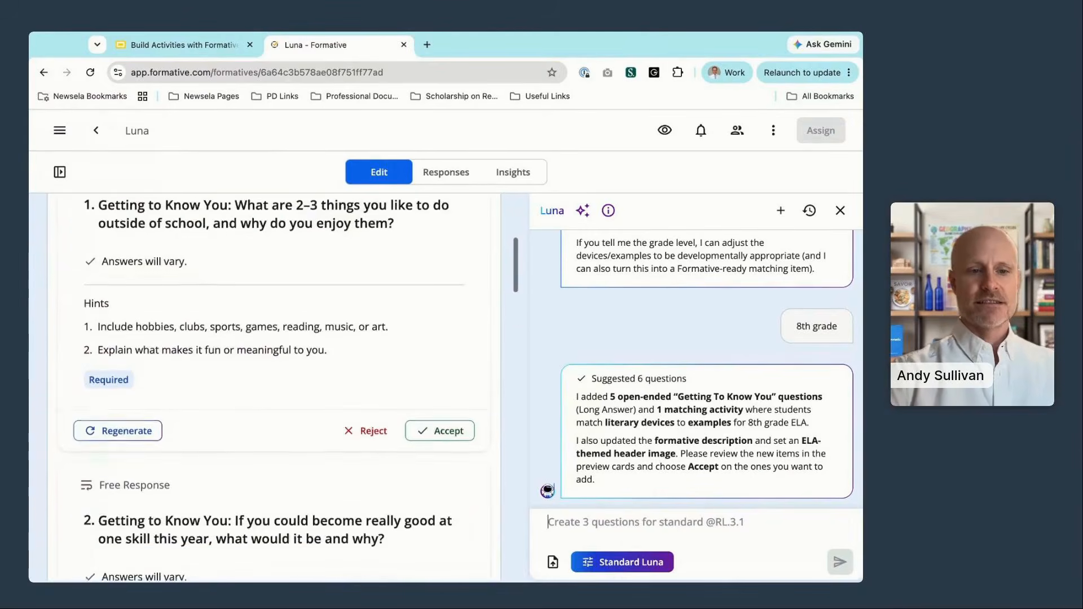
pyautogui.scroll(-7, 273, 383)
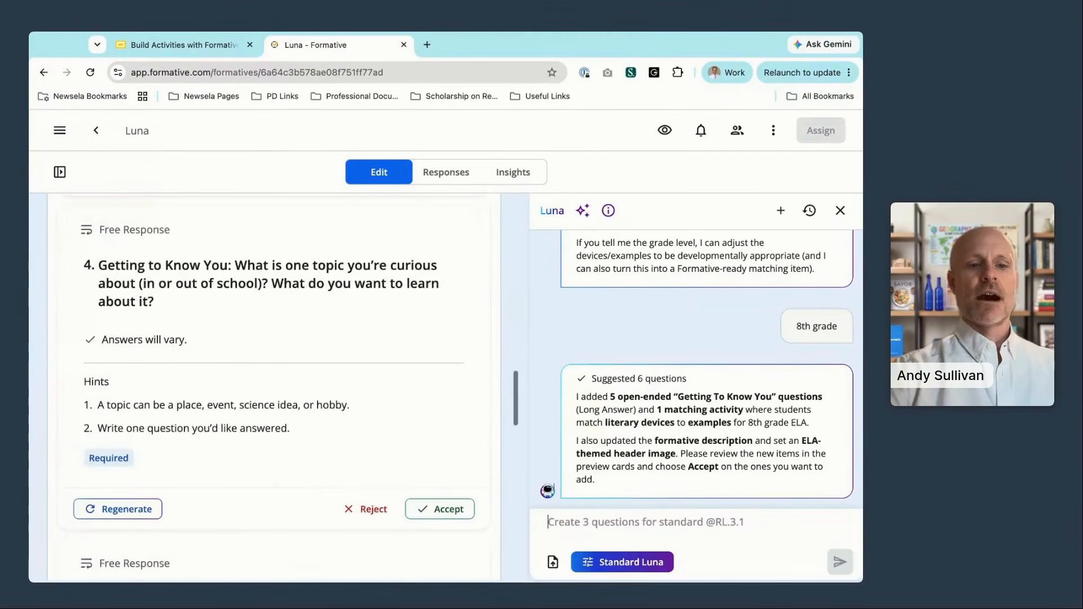
pyautogui.scroll(-10, 273, 383)
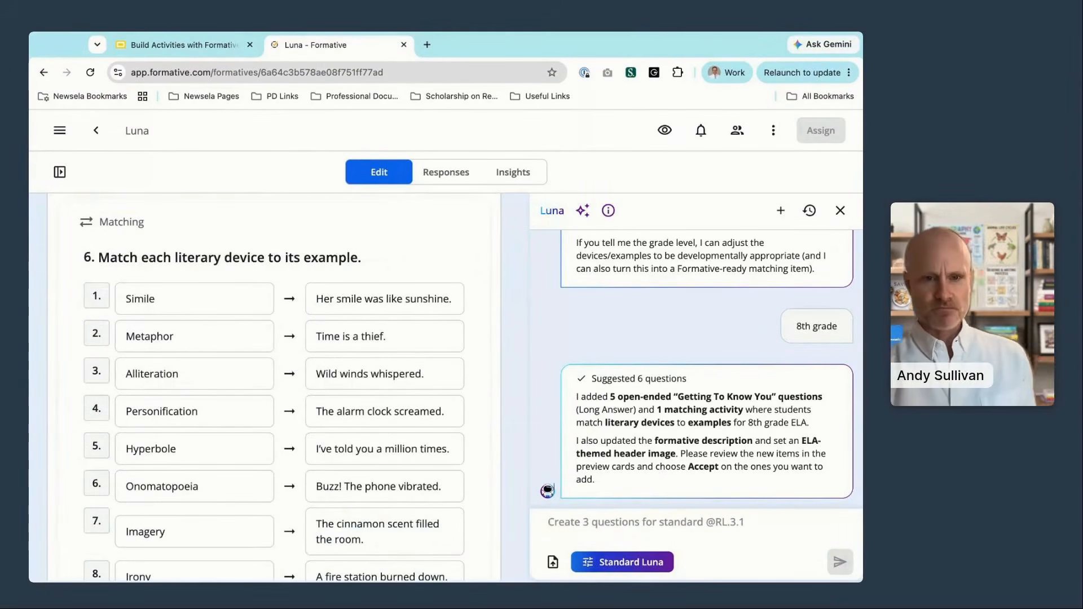
pyautogui.scroll(-1, 273, 384)
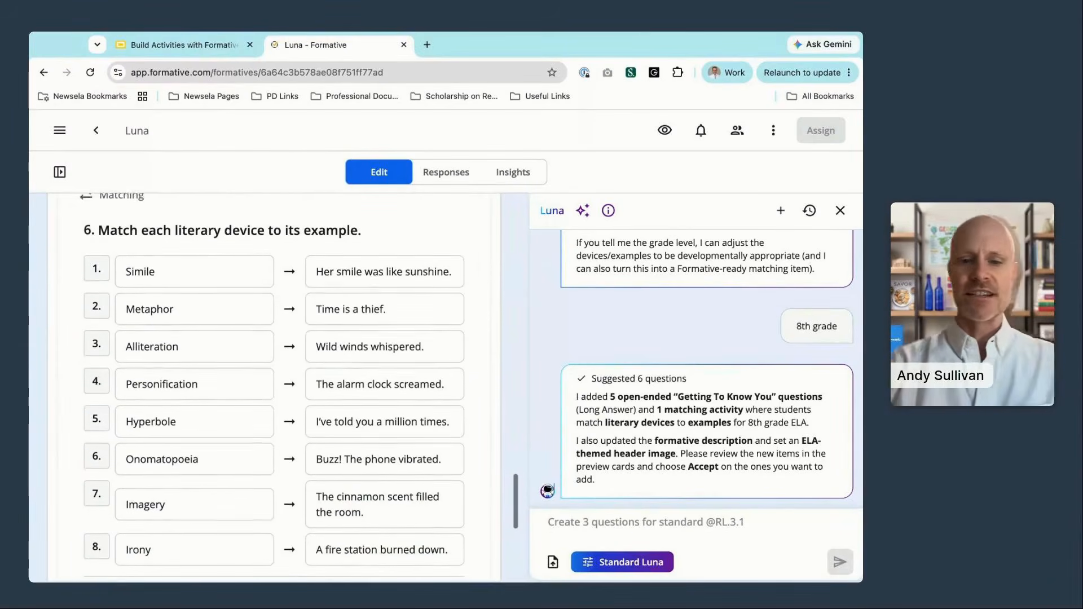
pyautogui.scroll(-1, 274, 383)
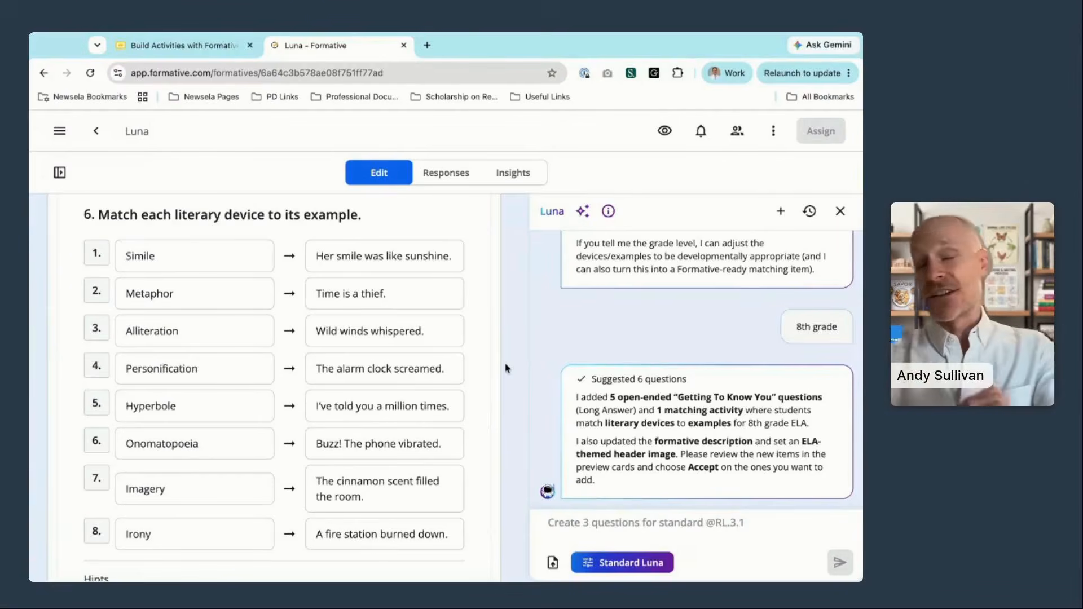
pyautogui.scroll(-3, 507, 368)
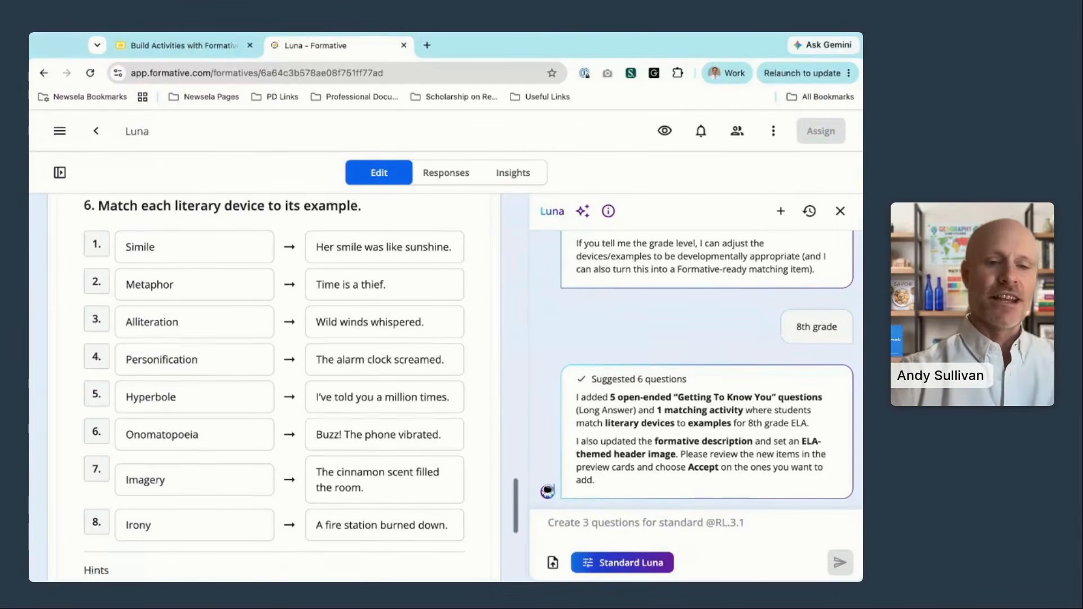
pyautogui.scroll(-2, 483, 429)
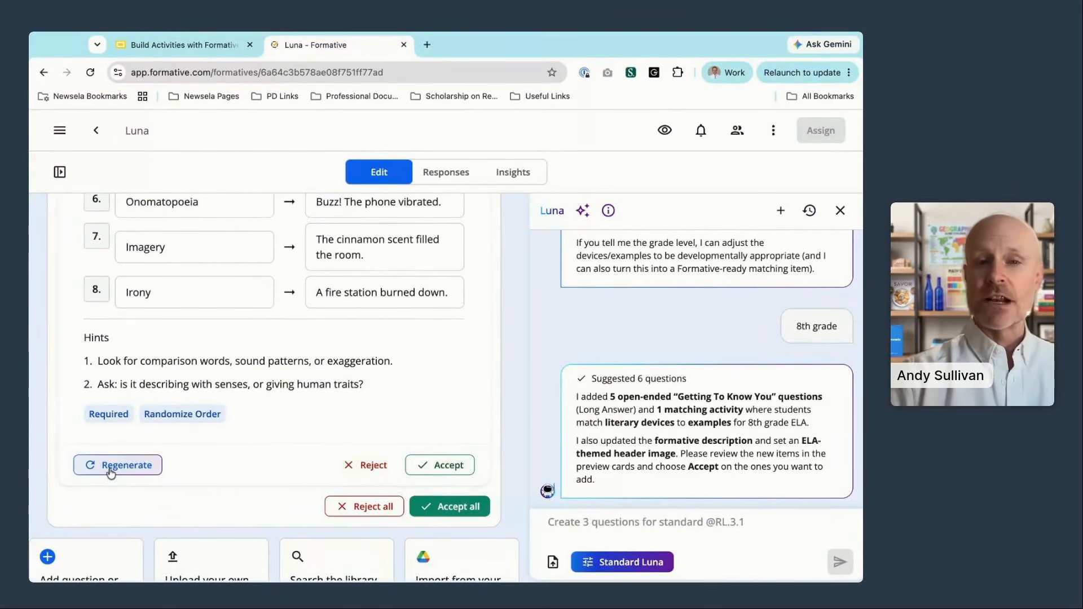
pyautogui.click(477, 507)
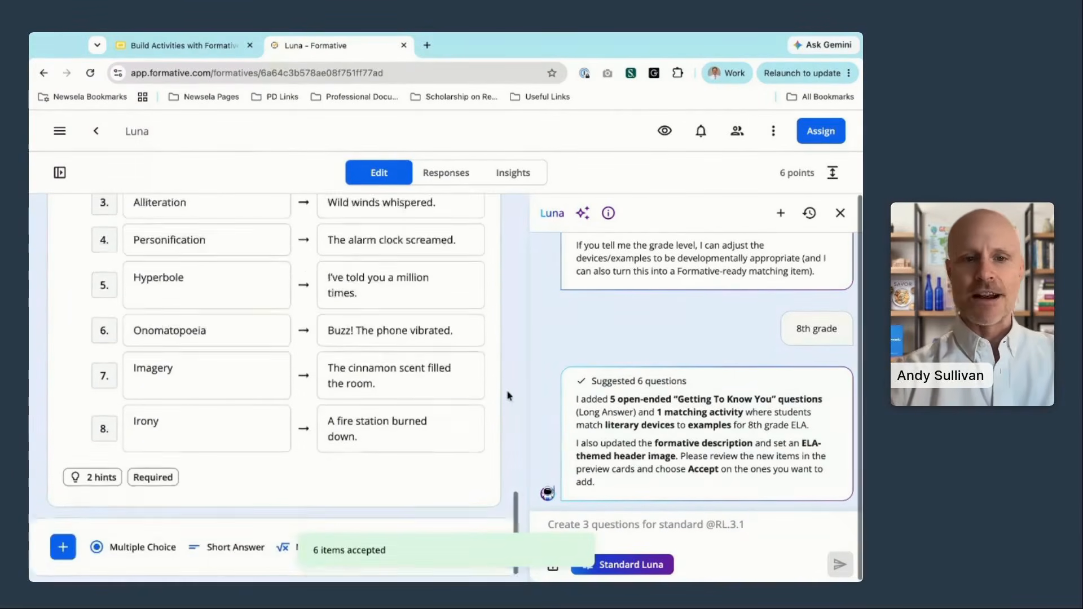
# Open the accepted literary device matching item in edit mode to inspect its editable pairs.
pyautogui.scroll(2, 274, 388)
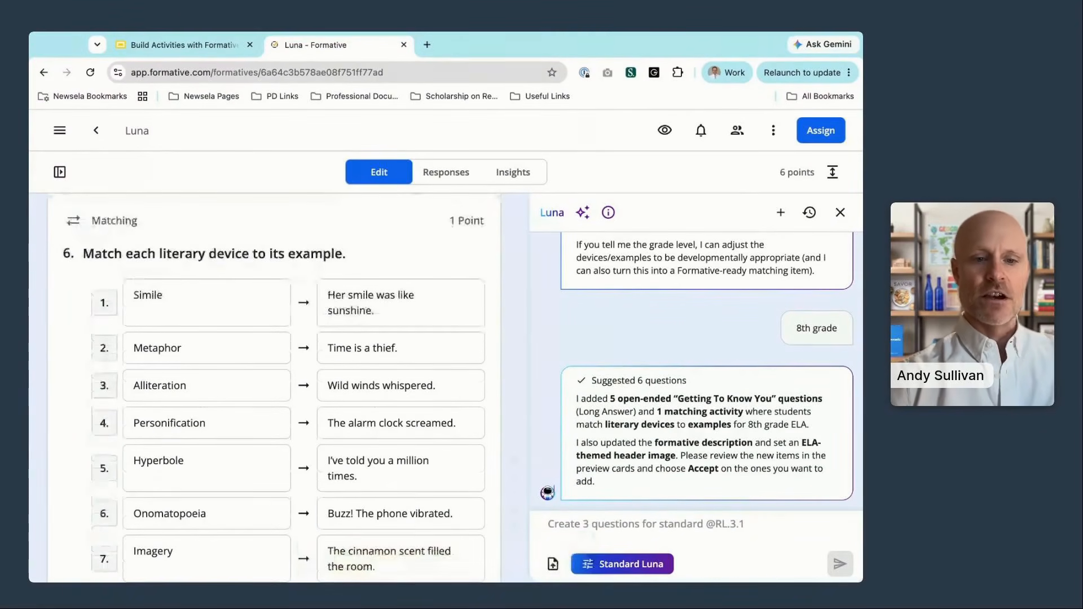
pyautogui.click(460, 511)
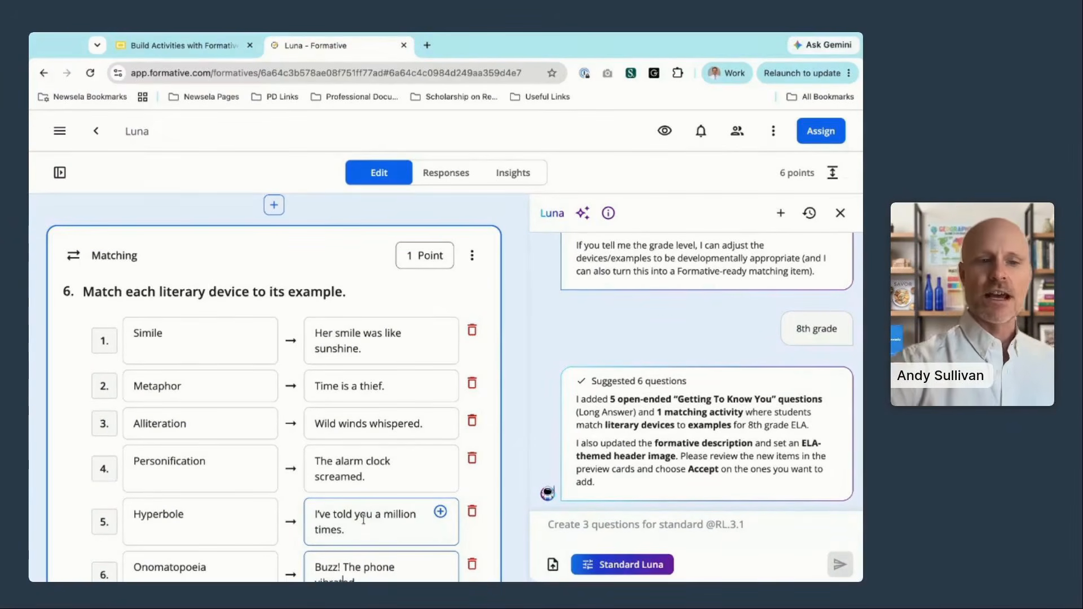
pyautogui.scroll(6, 343, 579)
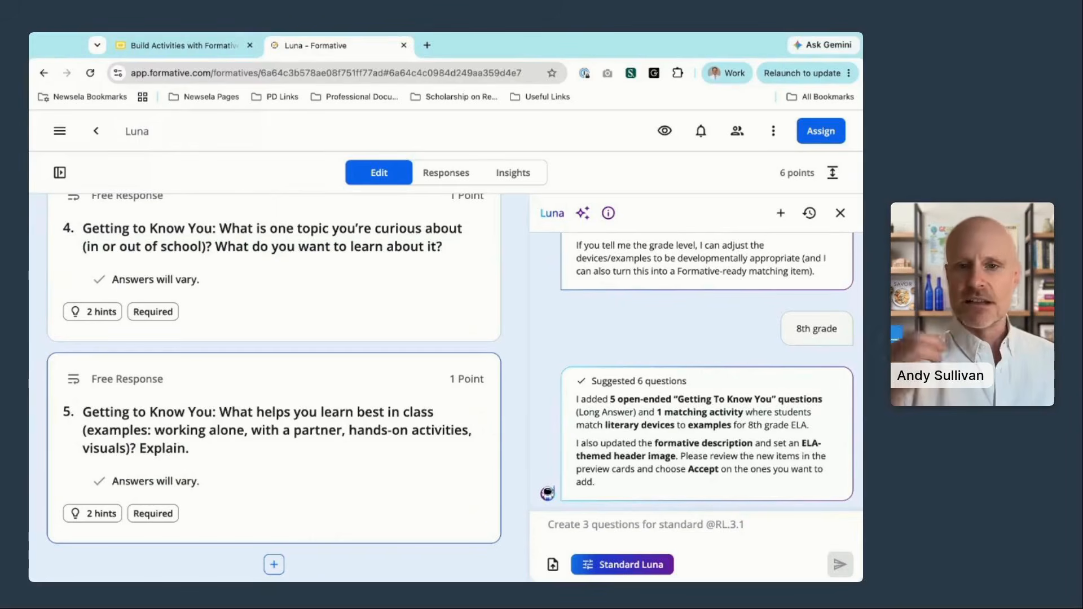
# Change the ending of question 5, about what helps students learn best, to "Explain your answer.".
pyautogui.click(191, 448)
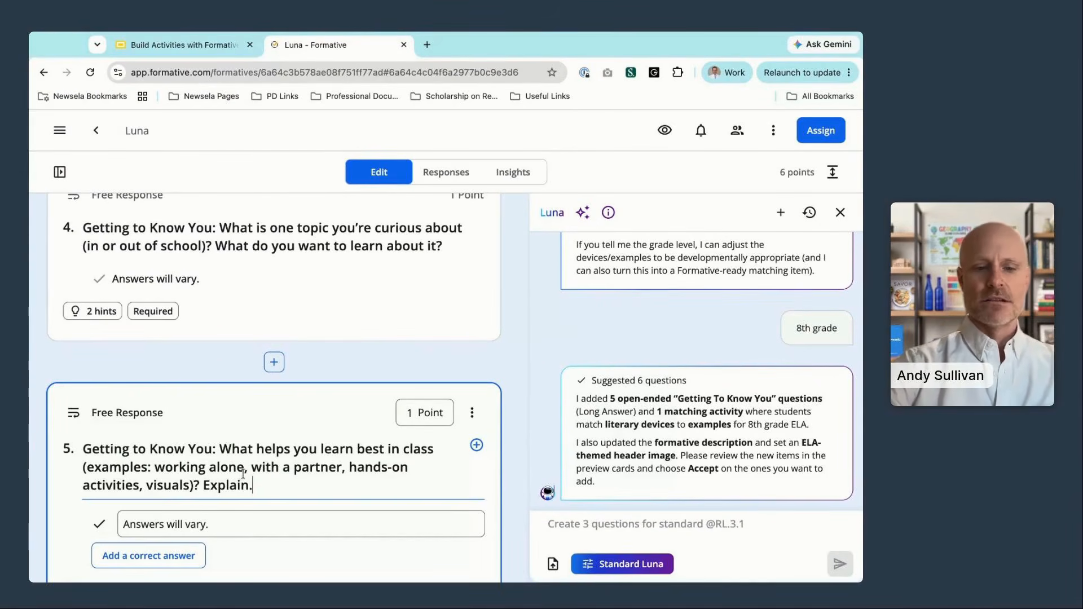
pyautogui.press('BackSpace')
pyautogui.write('your answer.')
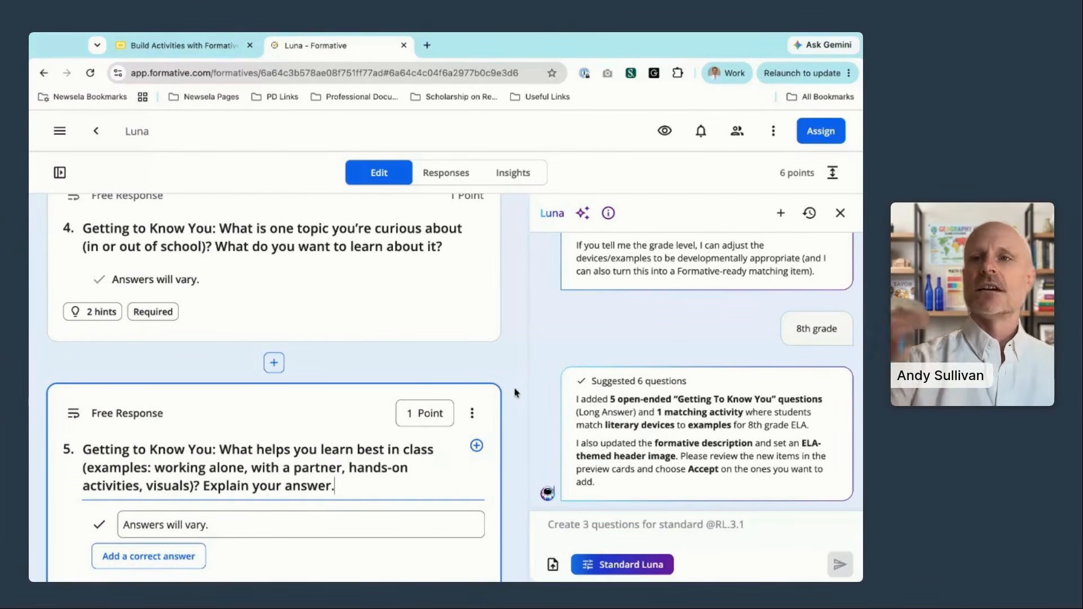
pyautogui.scroll(-1, 515, 394)
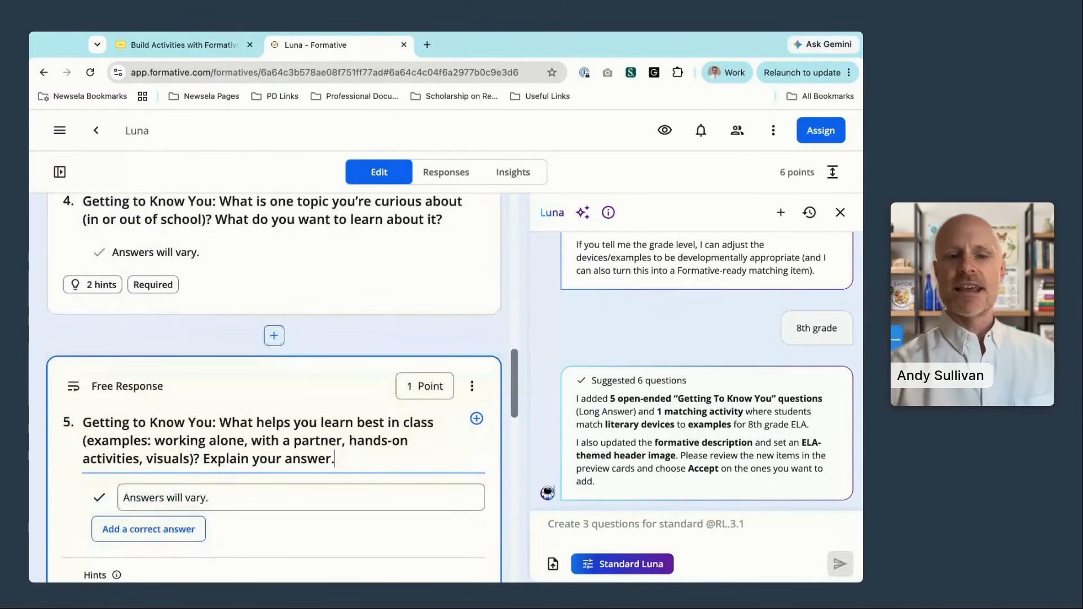
# Open question 4 for editing and examine its hints, continuing through to the end of the matching item.
pyautogui.scroll(3, 466, 336)
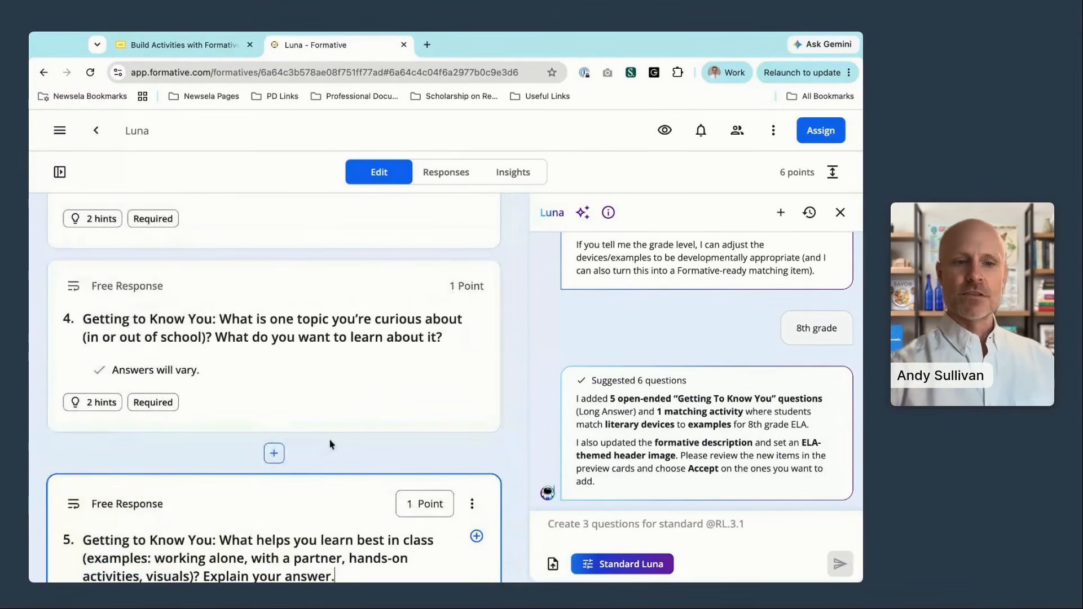
pyautogui.click(98, 402)
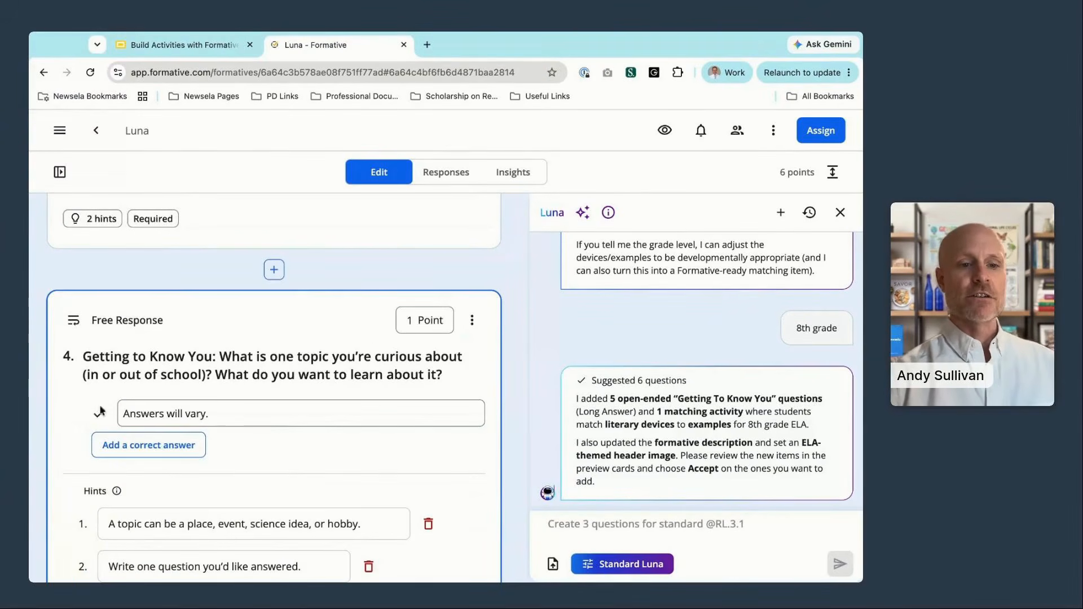
pyautogui.scroll(-1, 294, 441)
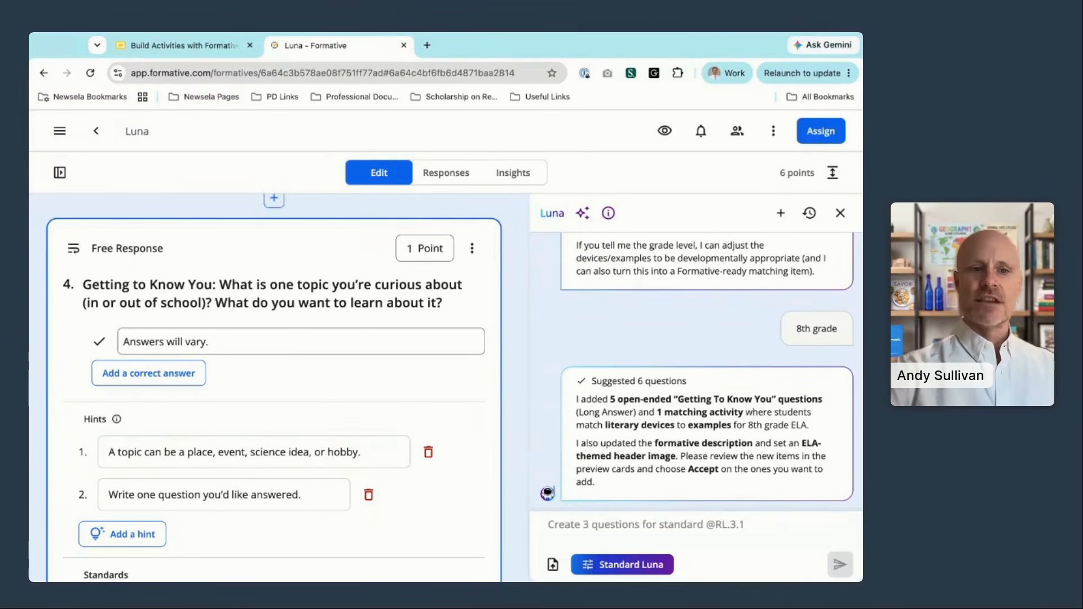
pyautogui.scroll(-1, 274, 386)
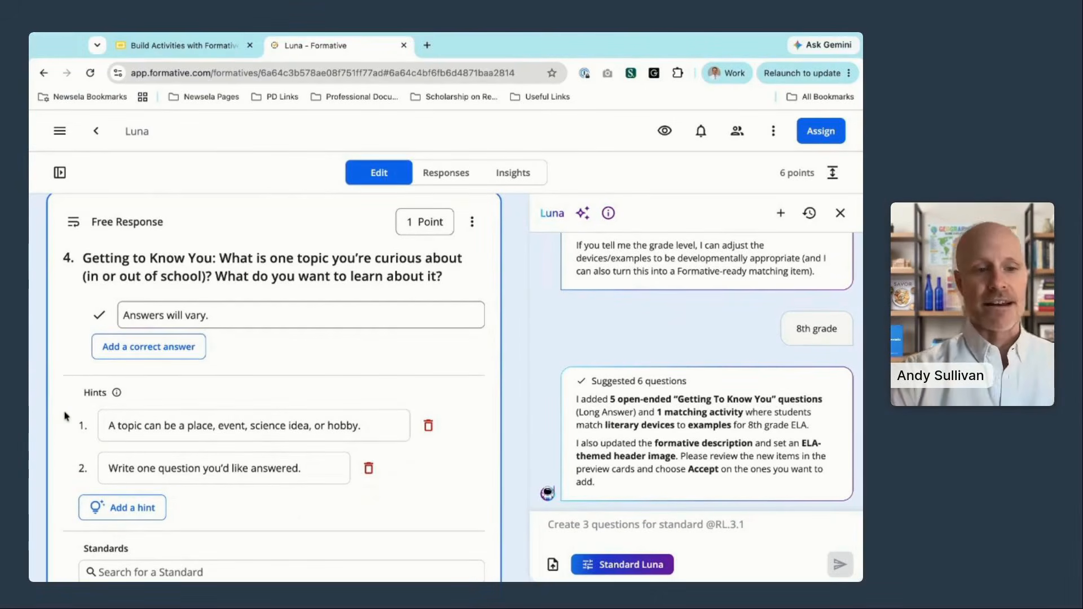
pyautogui.scroll(-10, 65, 416)
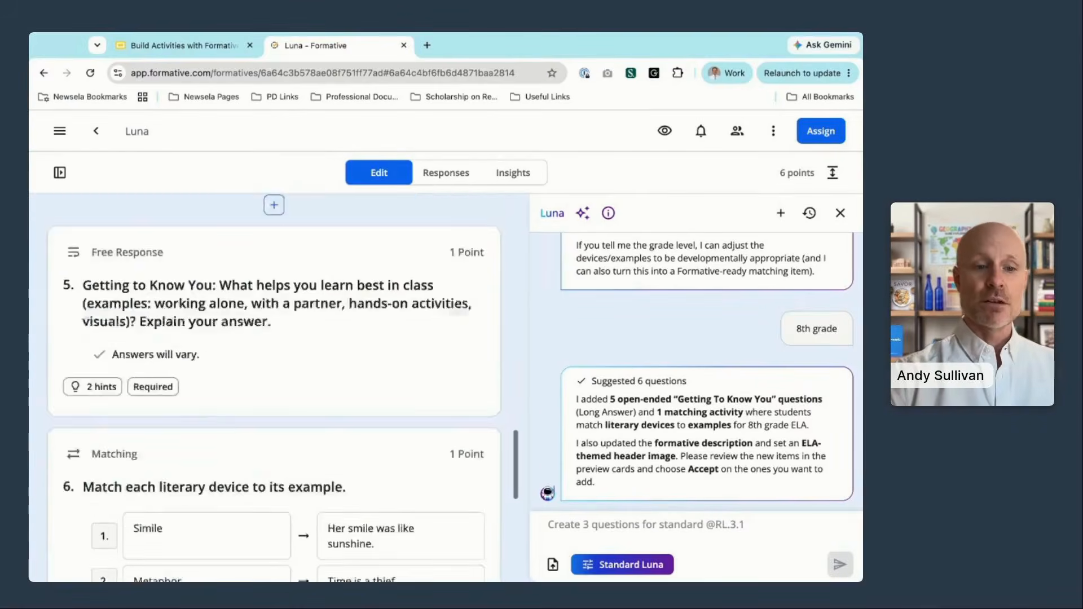
pyautogui.scroll(-6, 84, 454)
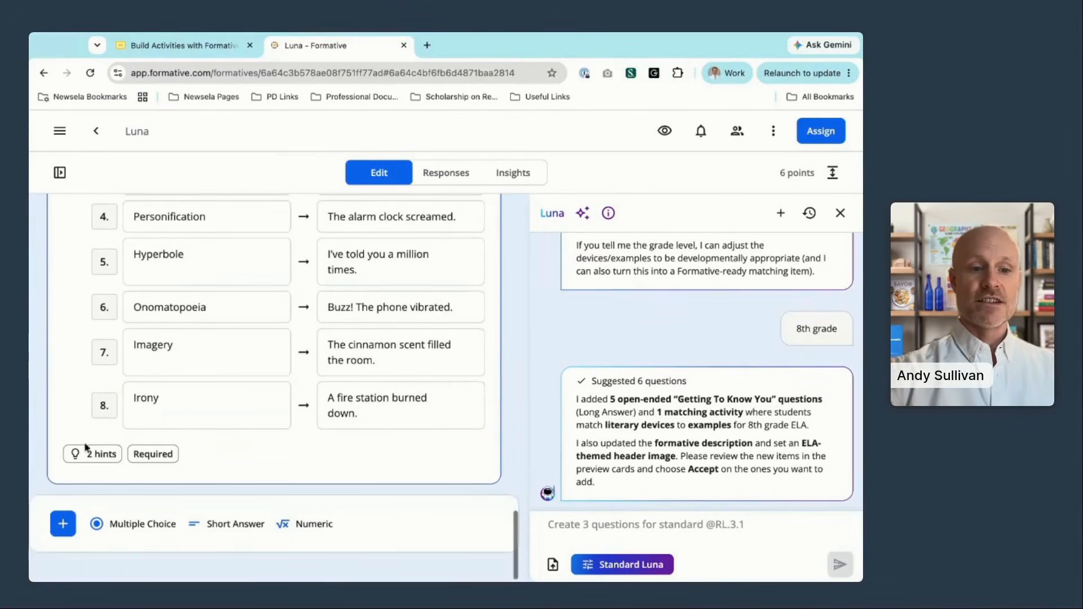
# Open the literary device matching item's hints for editing, and ask Luna to "Create 5 questions on two-step equations.".
pyautogui.click(87, 456)
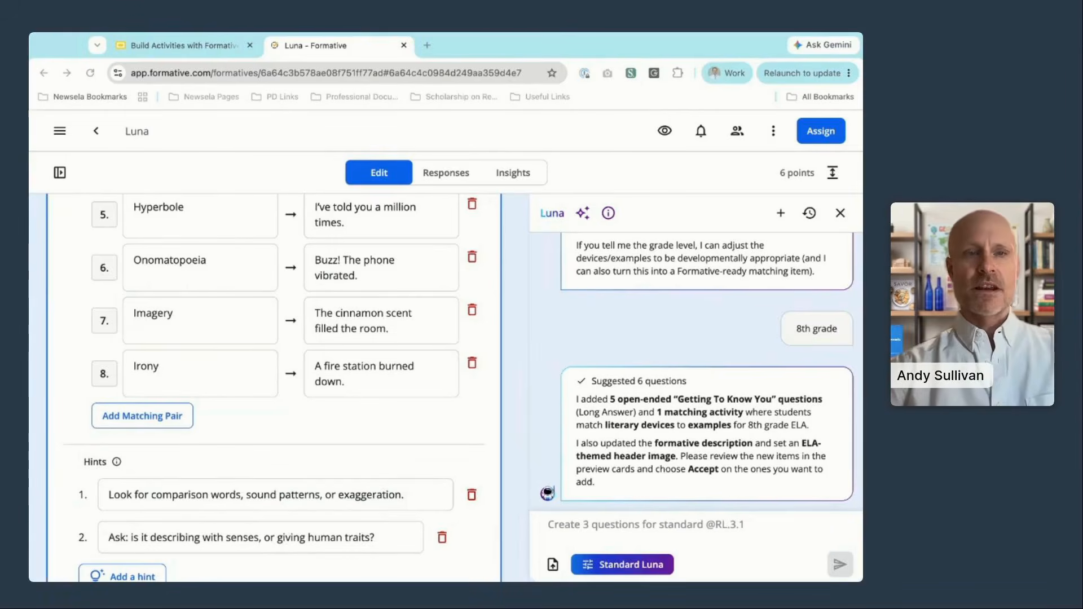
pyautogui.click(669, 526)
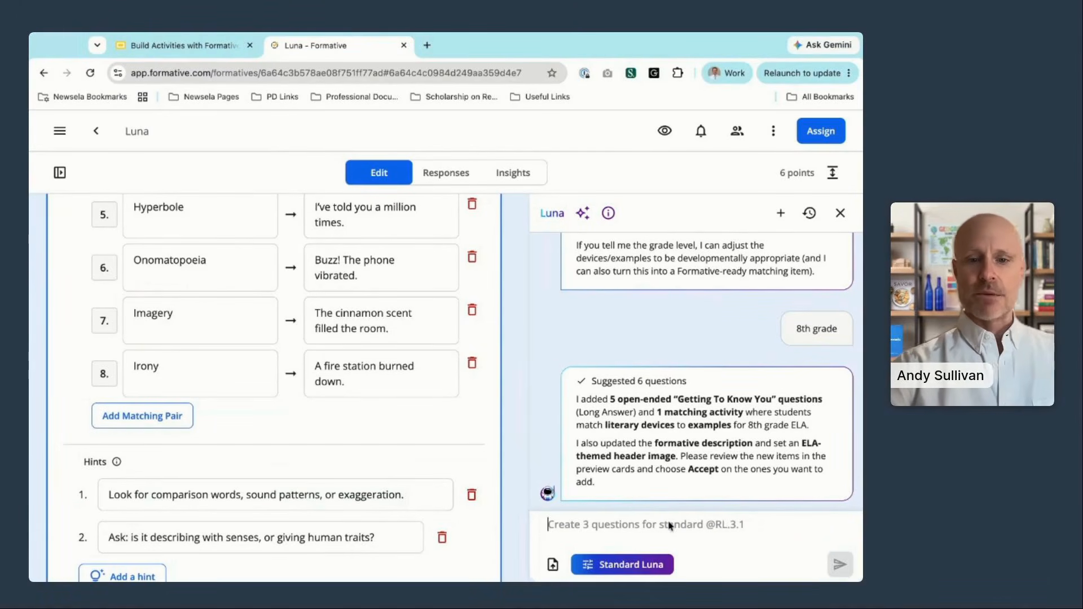
pyautogui.write('Create 5 questions on two-step equations.')
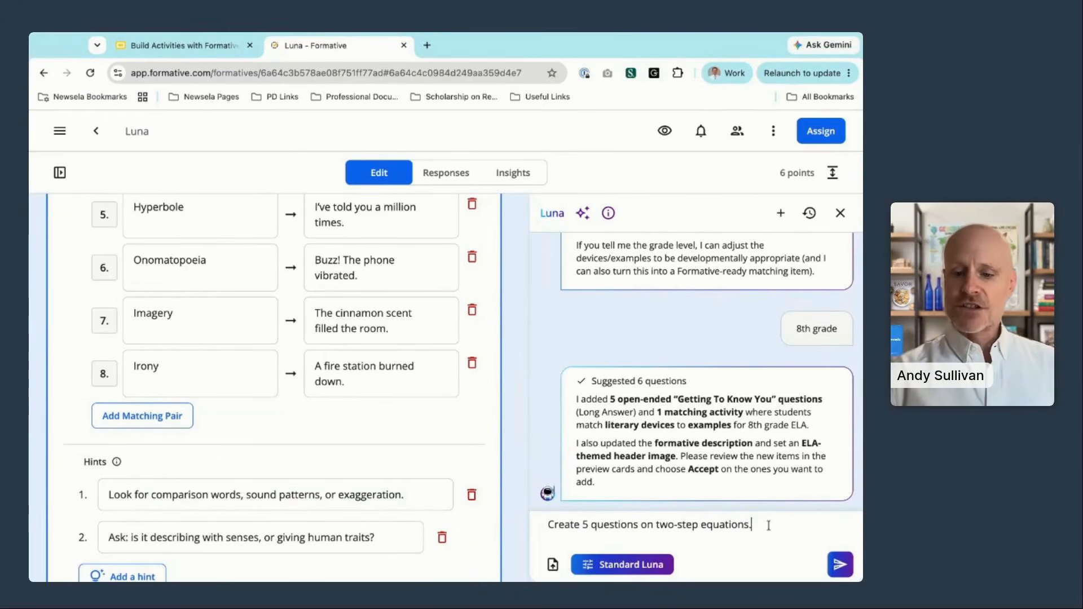
pyautogui.press('Return')
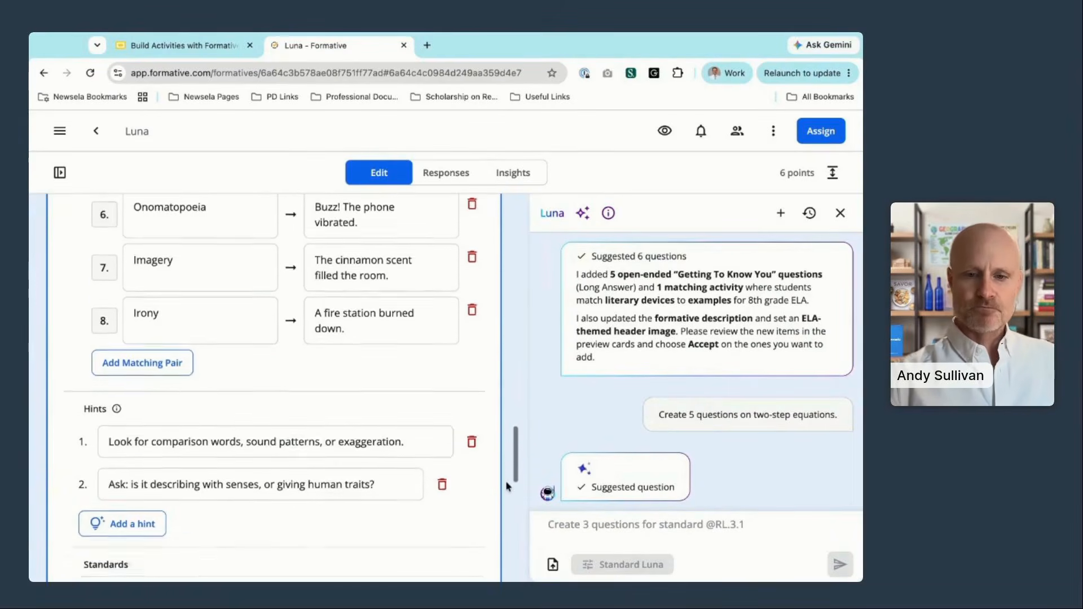
# Review the multiple-choice two-step equation questions Luna generated and accept all of them.
pyautogui.scroll(-3, 506, 485)
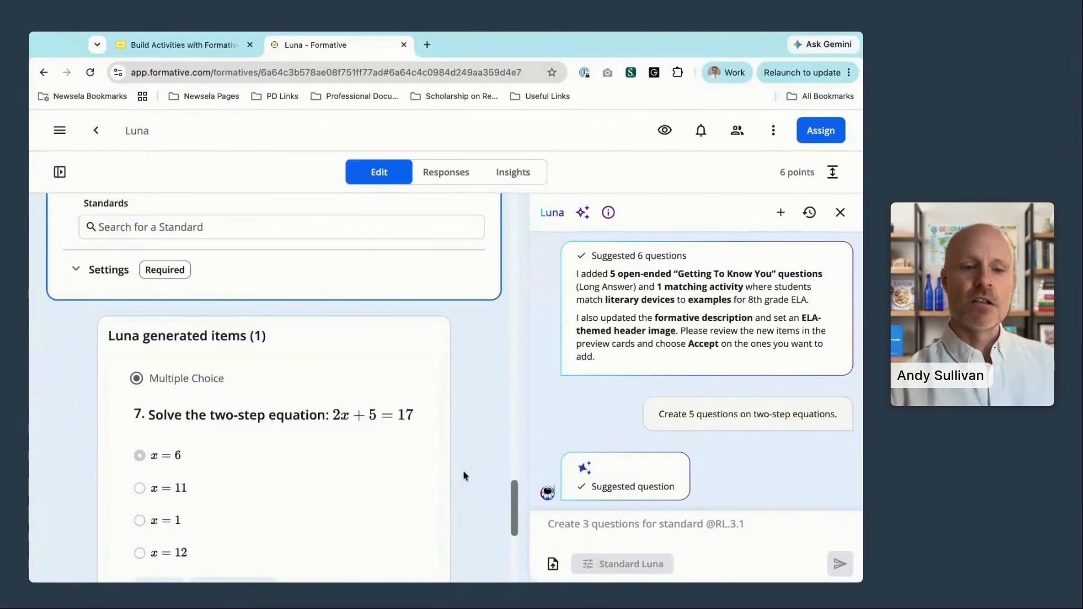
pyautogui.scroll(-2, 460, 463)
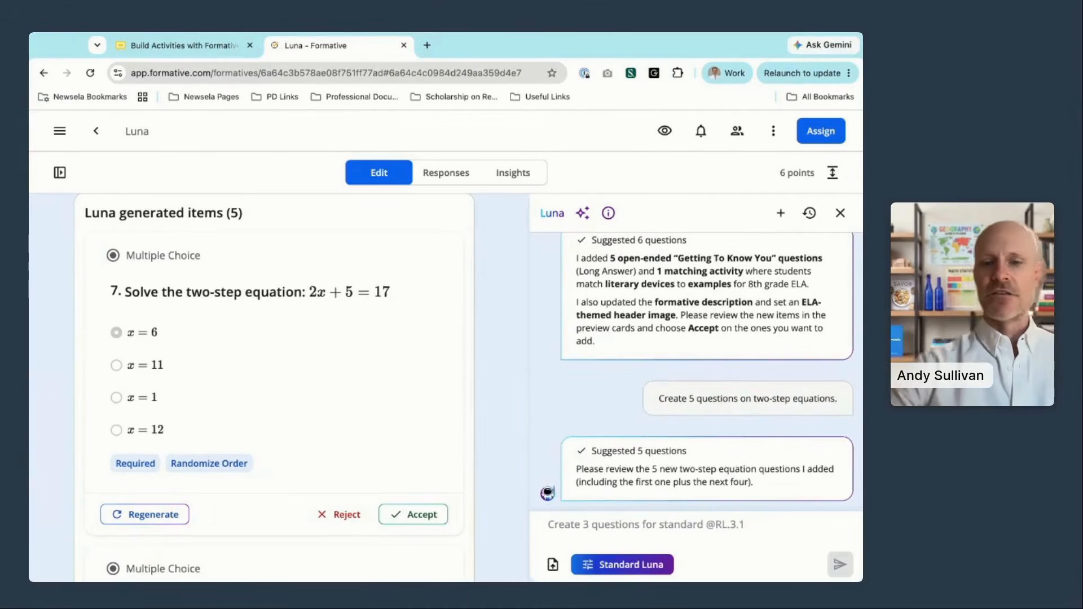
pyautogui.scroll(-10, 273, 389)
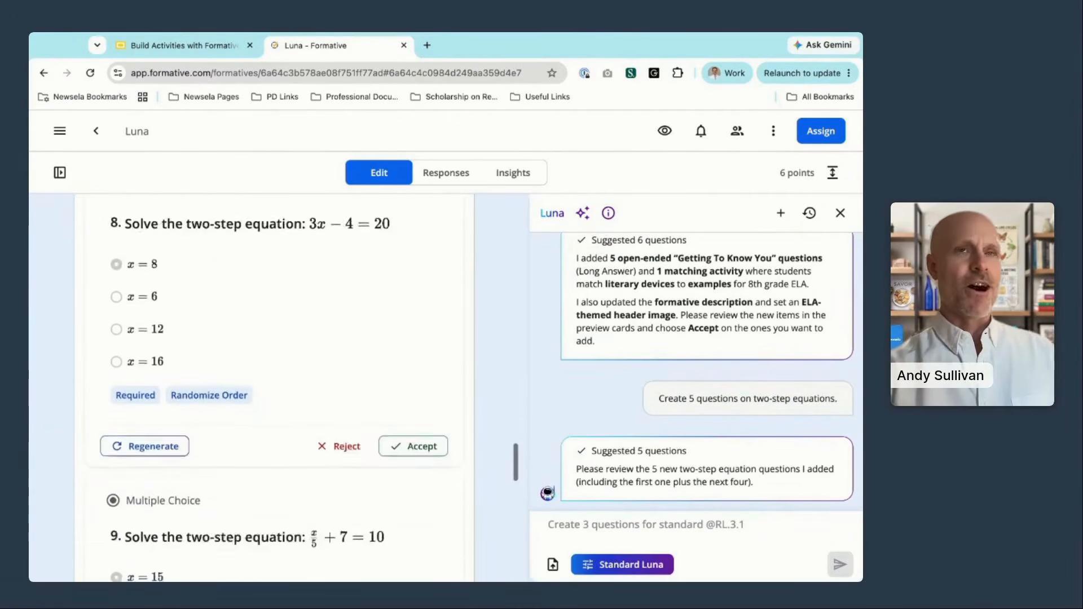
pyautogui.scroll(-10, 274, 389)
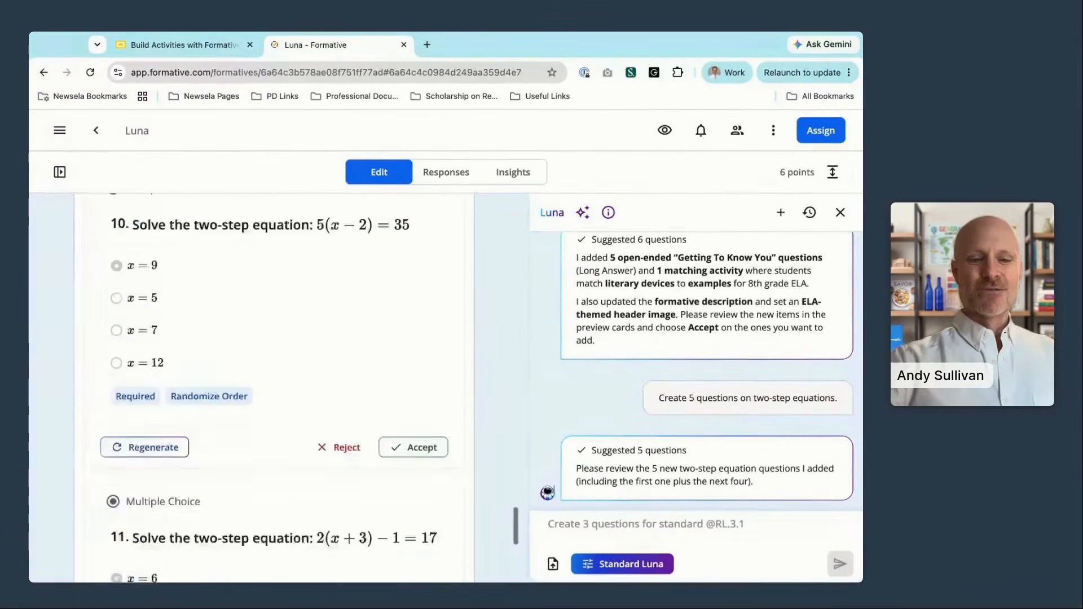
pyautogui.scroll(-5, 274, 389)
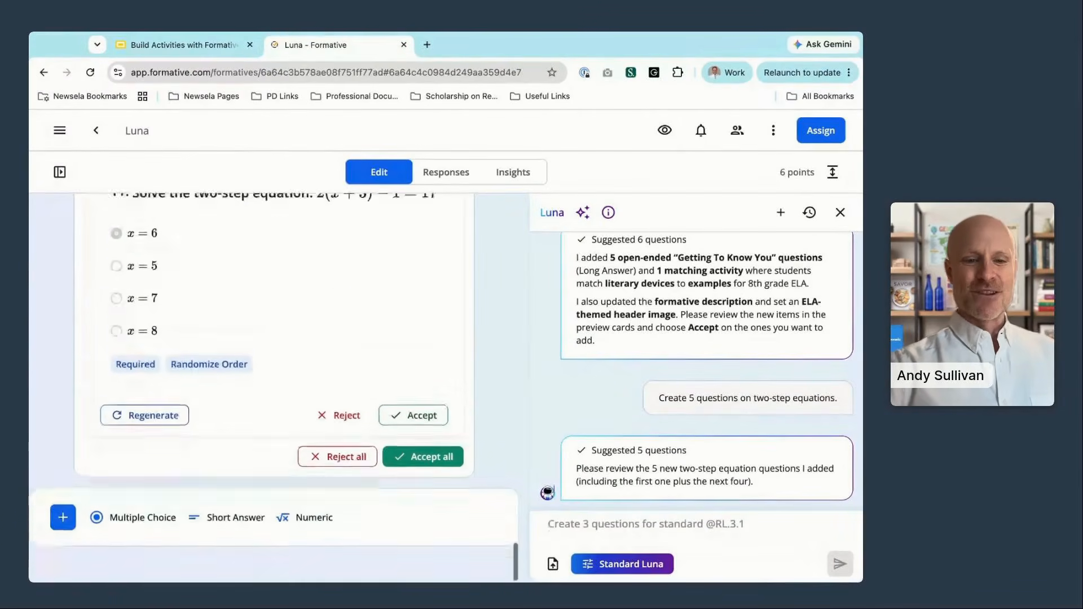
pyautogui.click(439, 457)
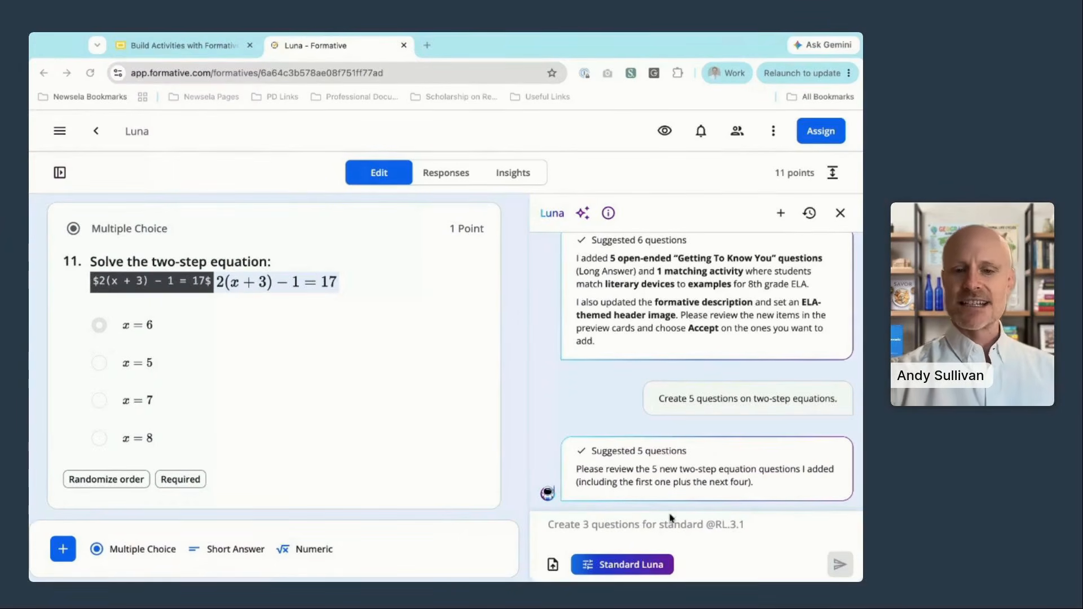
pyautogui.click(670, 525)
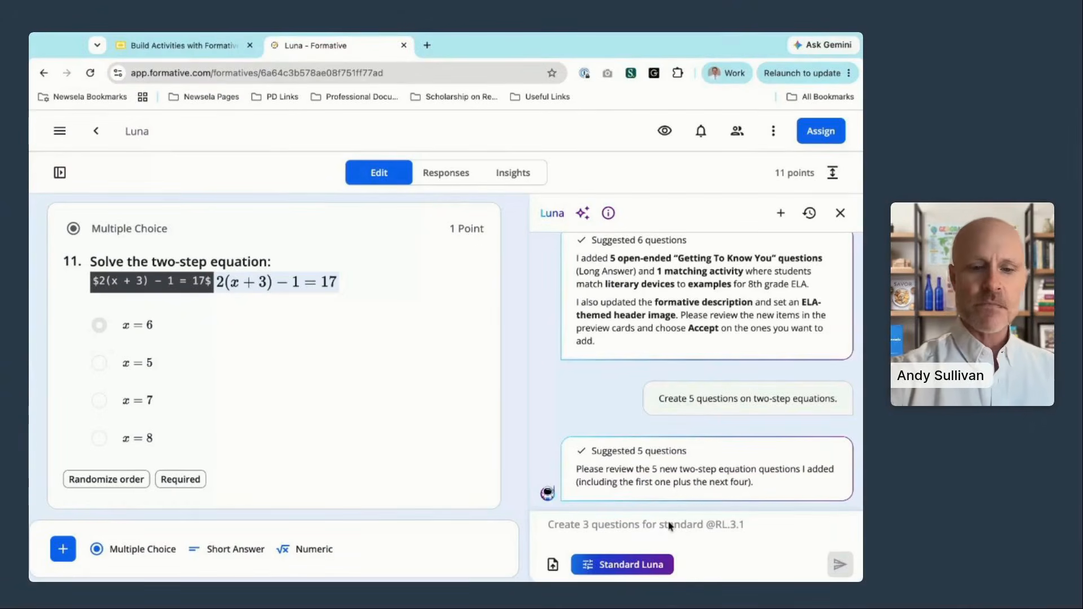
pyautogui.write('Create 2 questions for standard @RL.3.1')
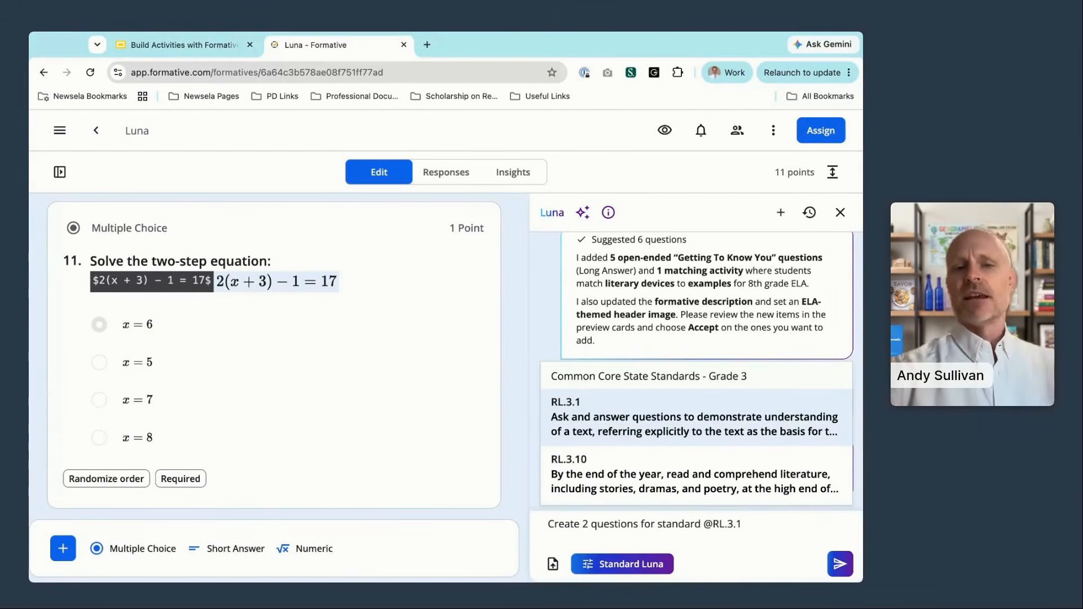
# Look over the account options in the site navigation and return to the formative.
pyautogui.click(58, 132)
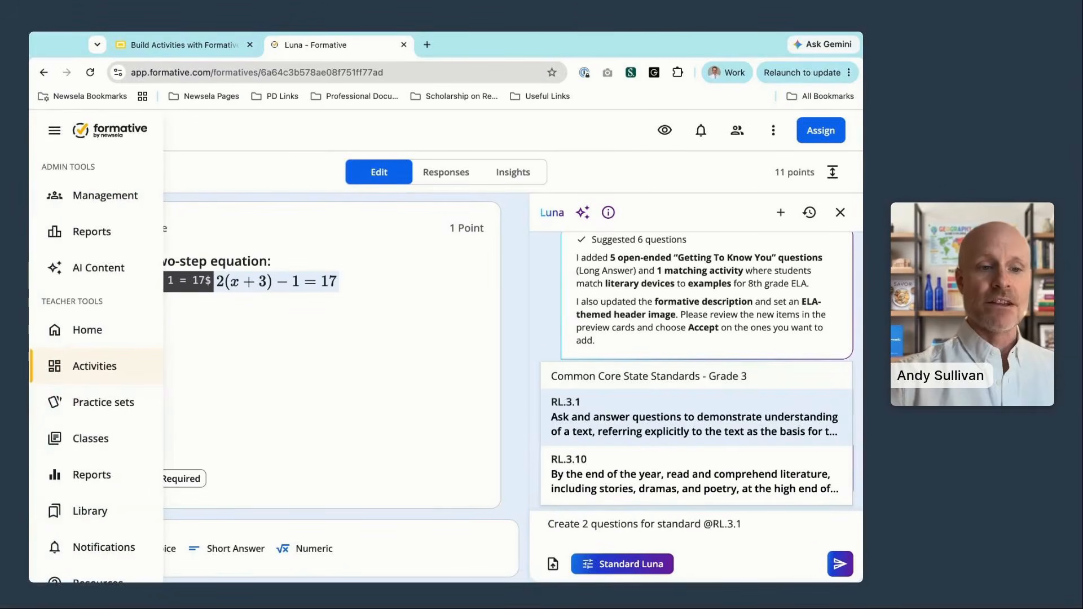
pyautogui.scroll(-2, 81, 402)
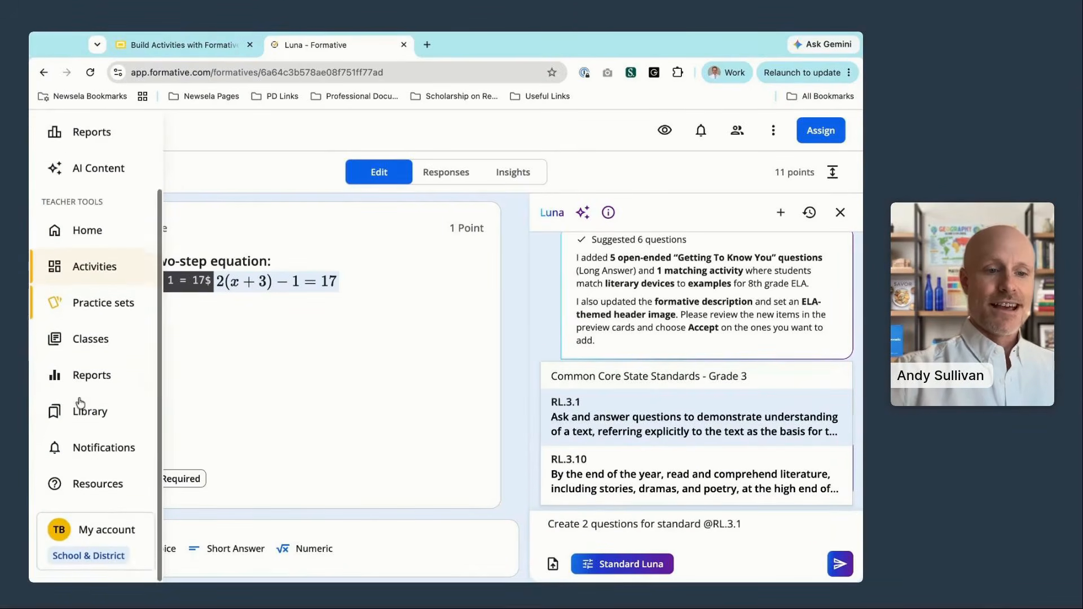
pyautogui.click(120, 535)
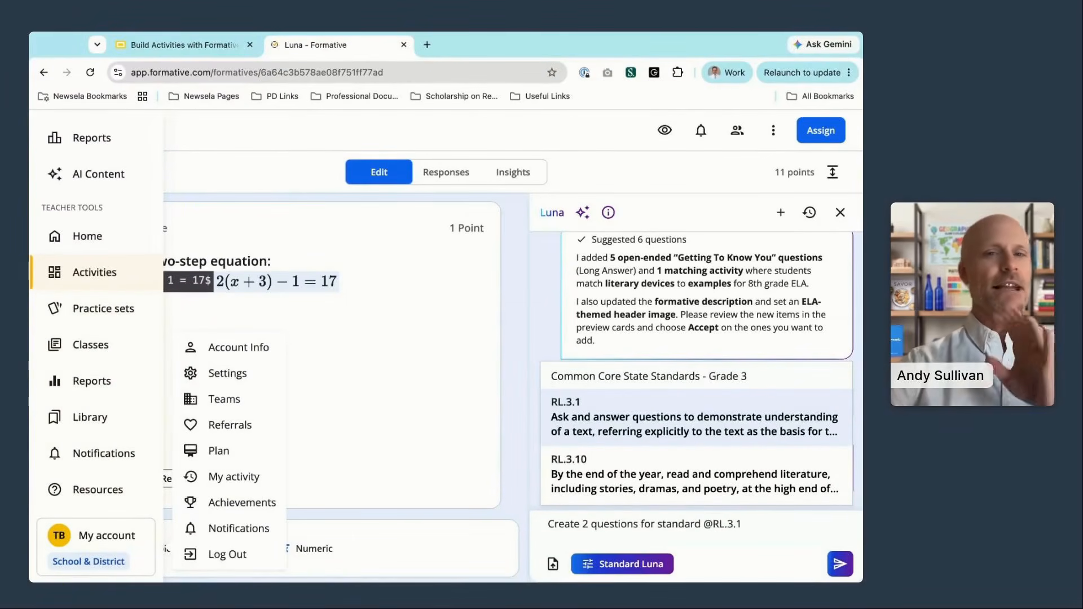
pyautogui.press('Escape')
pyautogui.press('Escape')
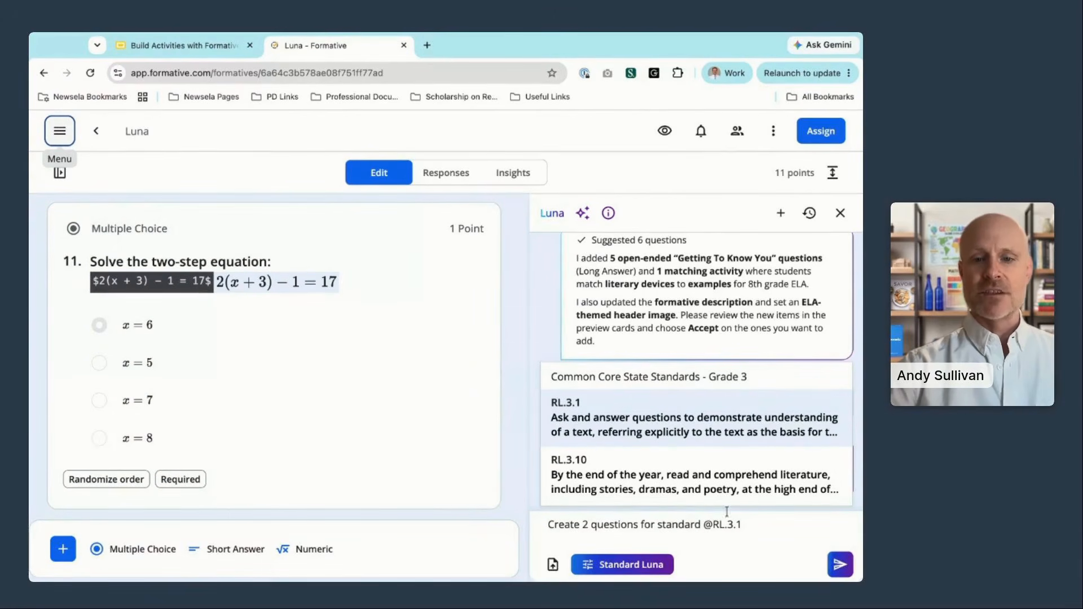
# Link the Common Core Grade 3 standard RL.3.1 in the drafted request and send it to Luna.
pyautogui.click(718, 424)
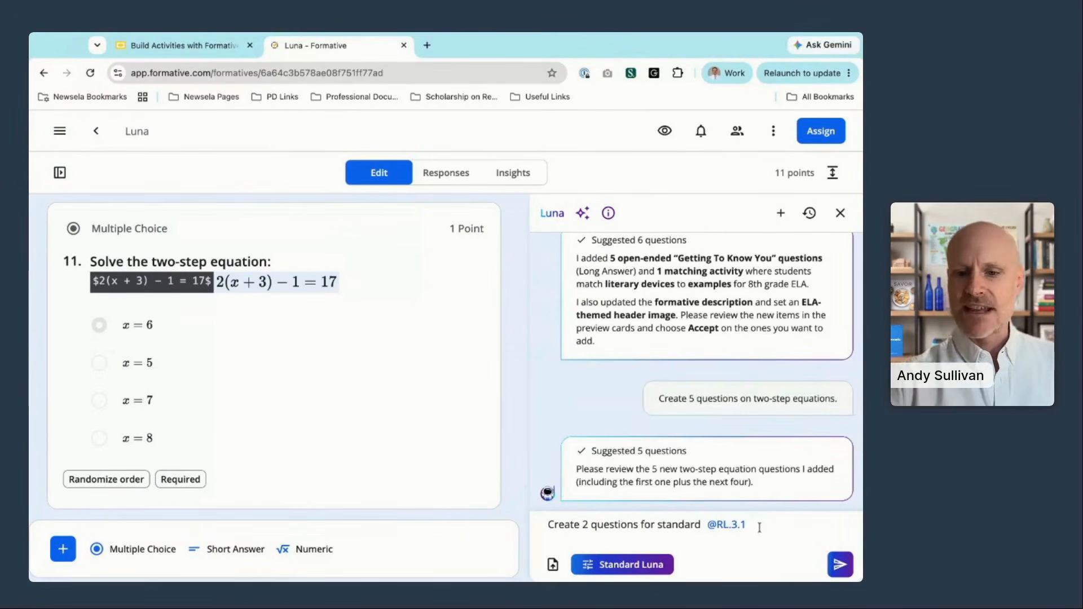
pyautogui.press('Return')
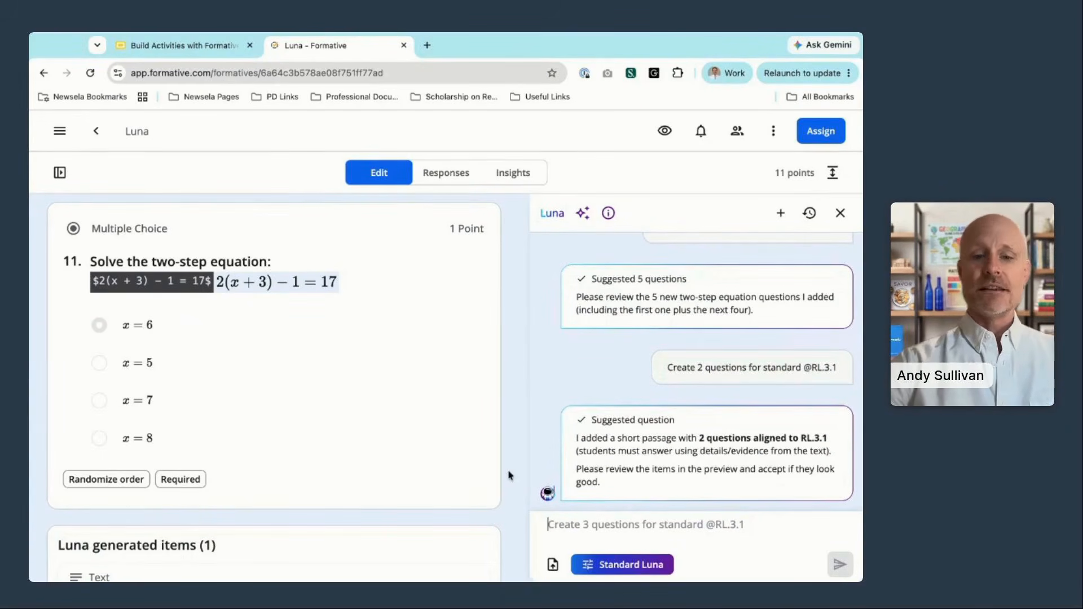
# Review the generated puppy passage with its multiple-choice and short-answer questions, and accept the item with both questions included.
pyautogui.scroll(-2, 509, 476)
pyautogui.scroll(-5, 509, 476)
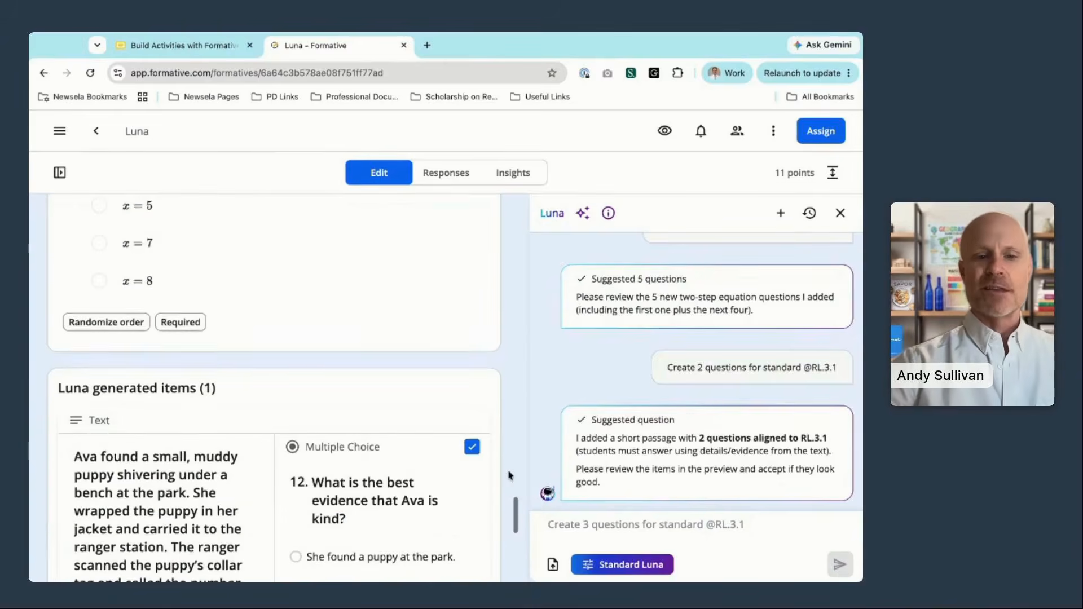
pyautogui.scroll(-2, 509, 476)
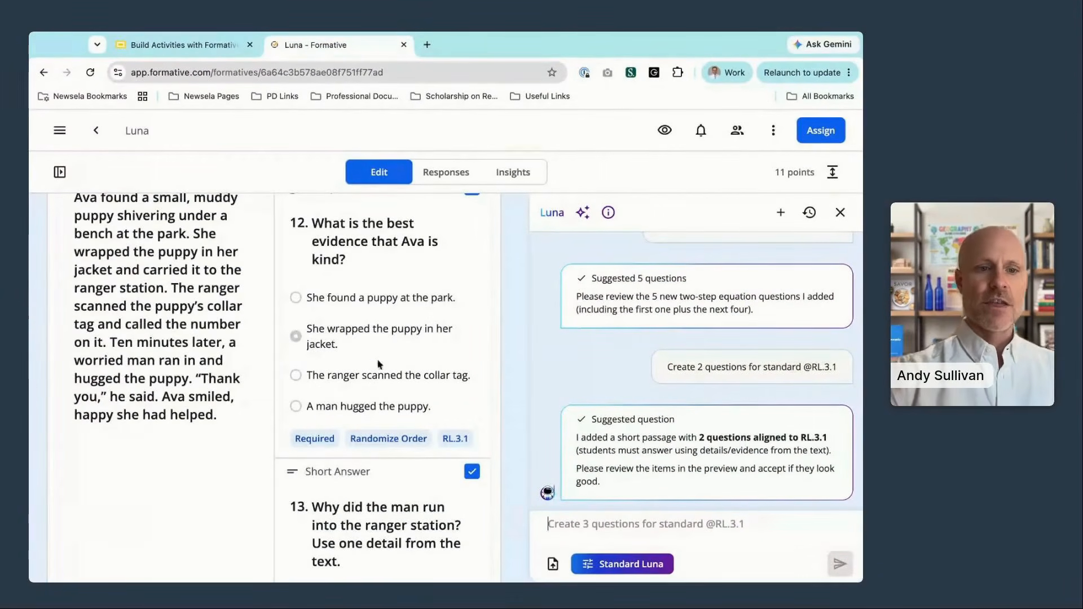
pyautogui.scroll(2, 215, 366)
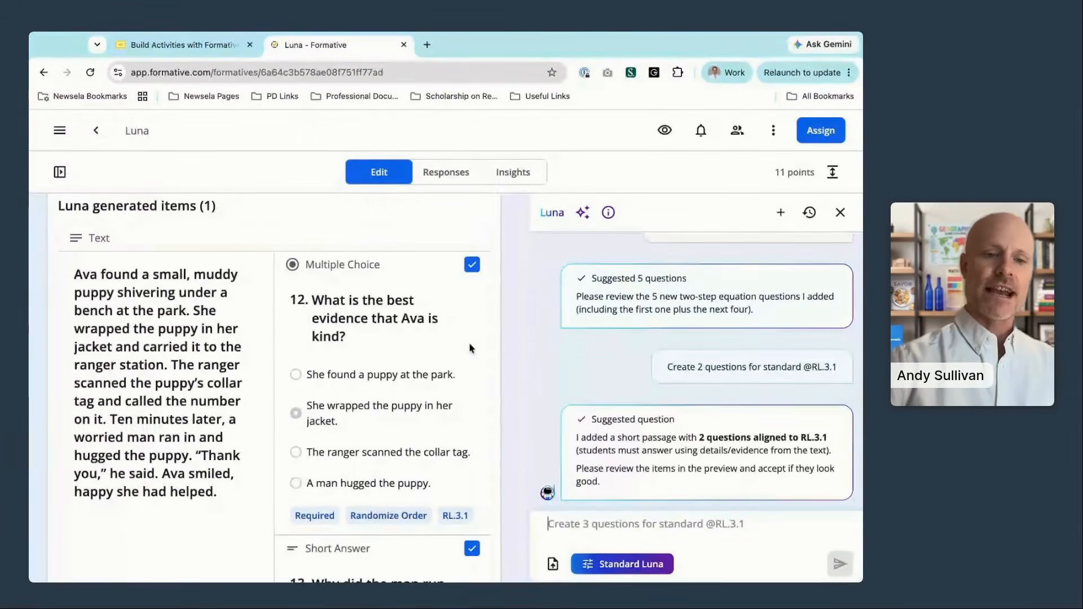
pyautogui.scroll(-5, 469, 343)
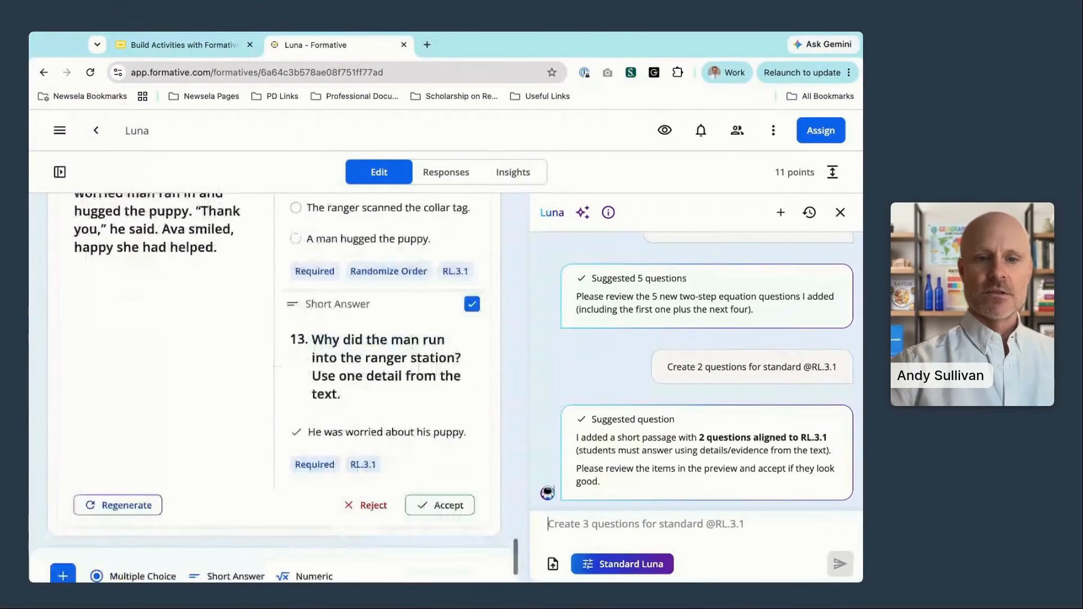
pyautogui.click(440, 505)
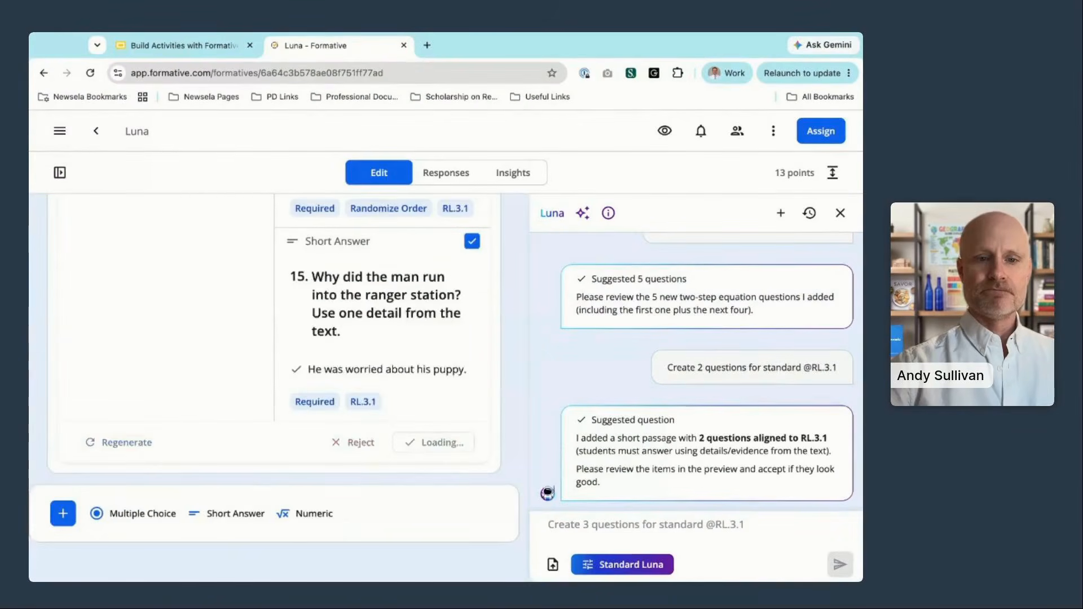
# Examine the accepted passage's questions 12 and 13 and their RL.3.1 standard tags, continuing back up to question 11.
pyautogui.scroll(2, 502, 399)
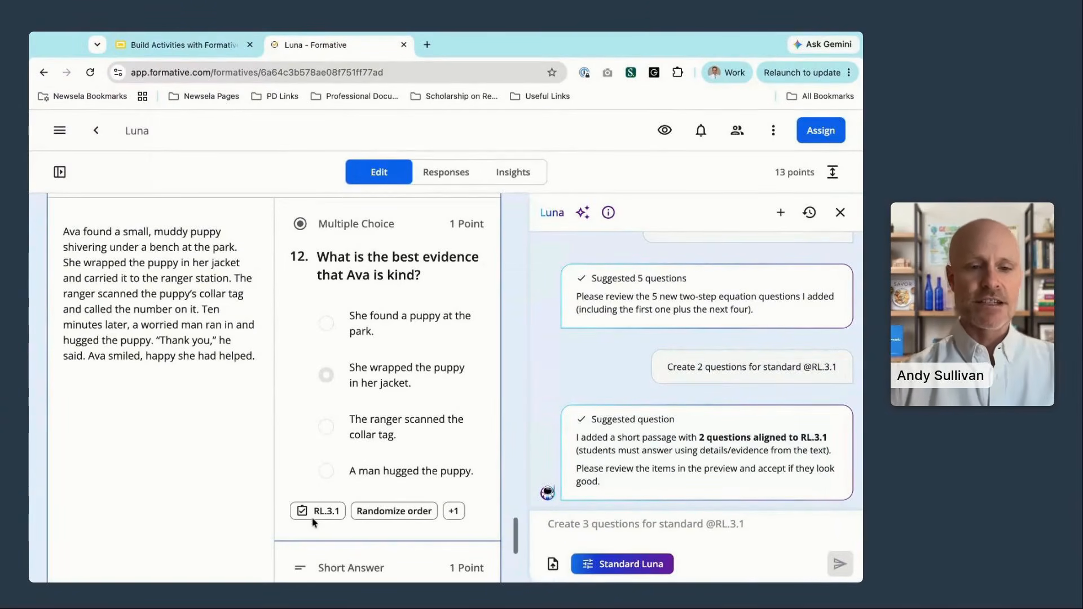
pyautogui.scroll(5, 313, 520)
pyautogui.scroll(2, 307, 511)
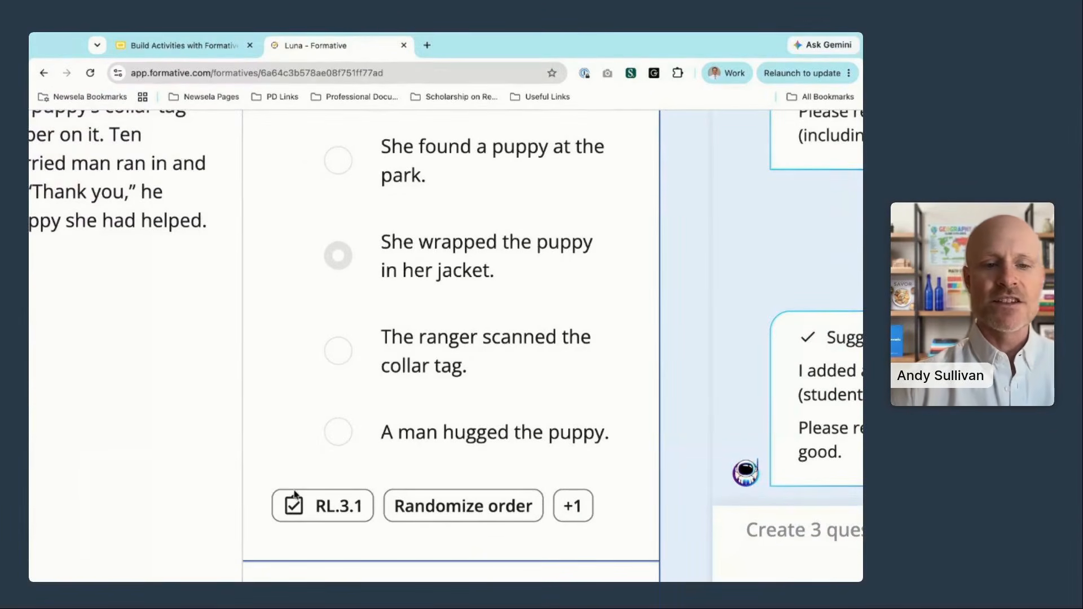
pyautogui.scroll(-1, 294, 494)
pyautogui.scroll(-5, 295, 494)
pyautogui.scroll(-3, 360, 497)
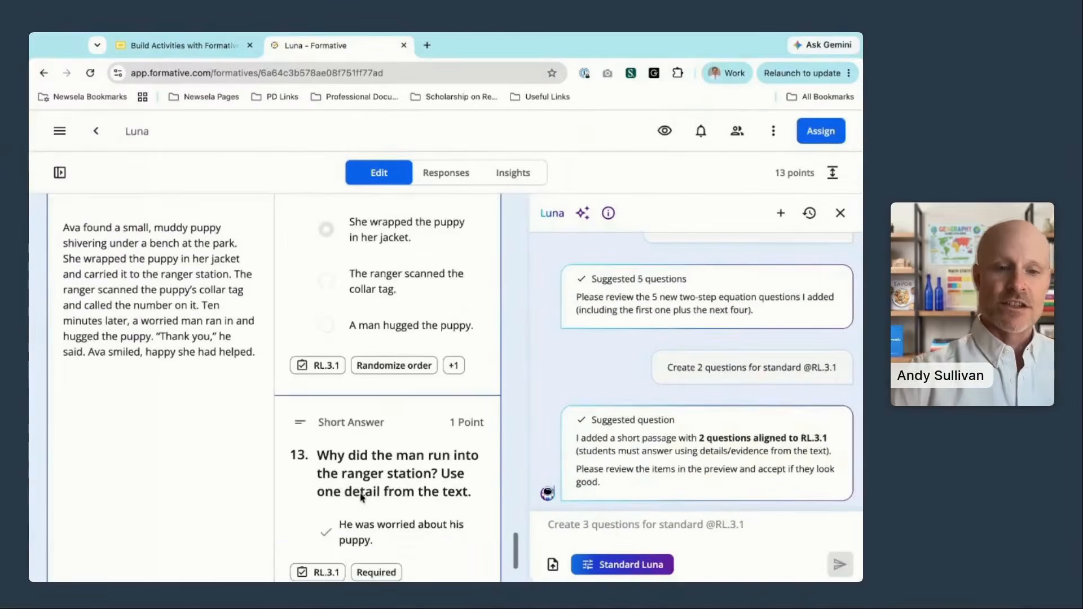
pyautogui.scroll(-1, 361, 497)
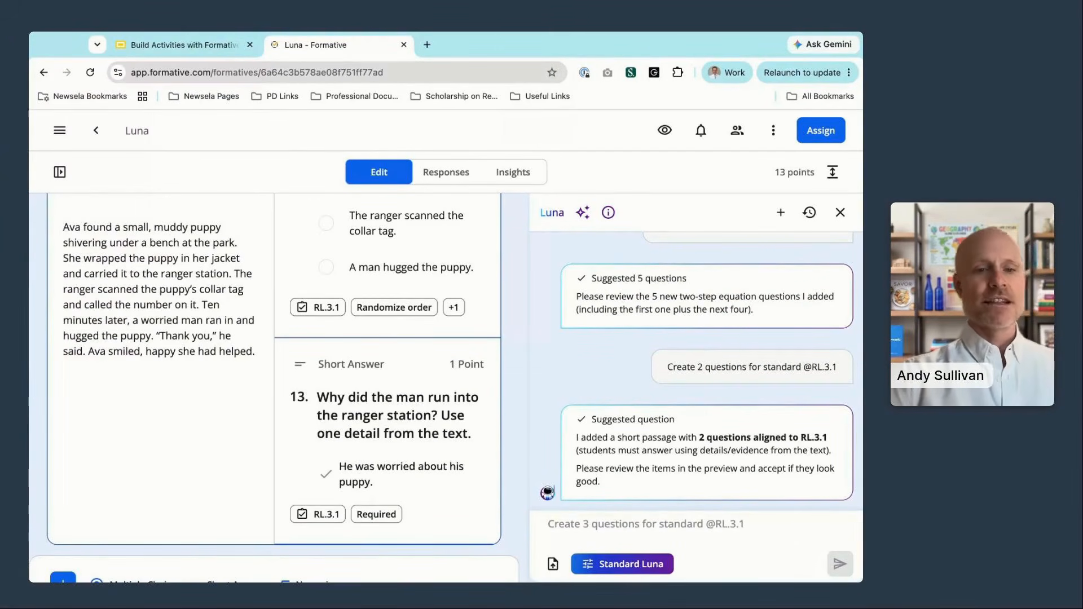
pyautogui.scroll(3, 387, 383)
pyautogui.scroll(2, 504, 256)
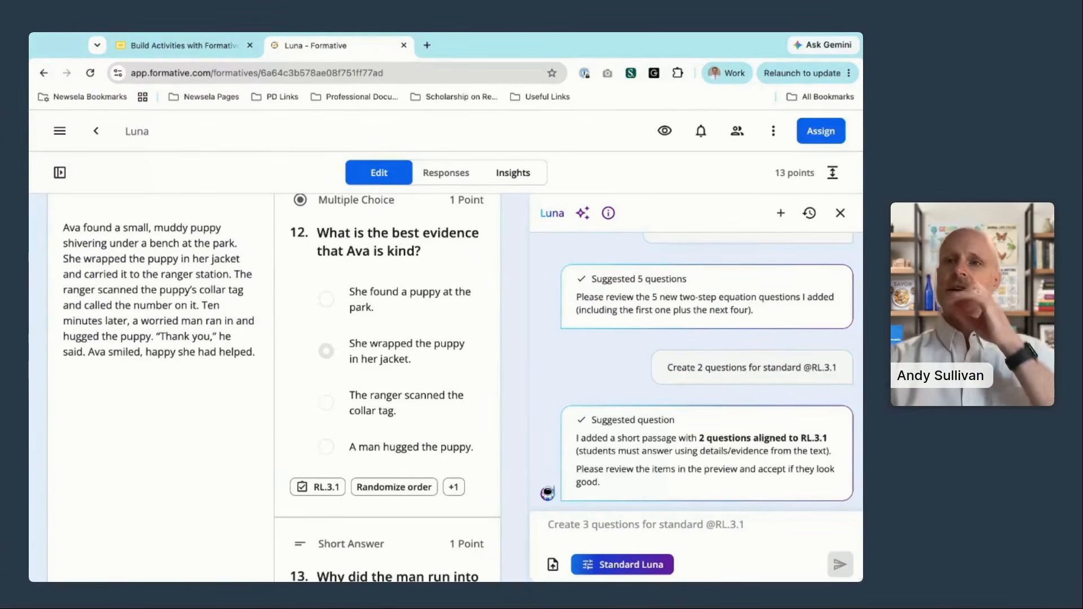
pyautogui.scroll(5, 479, 307)
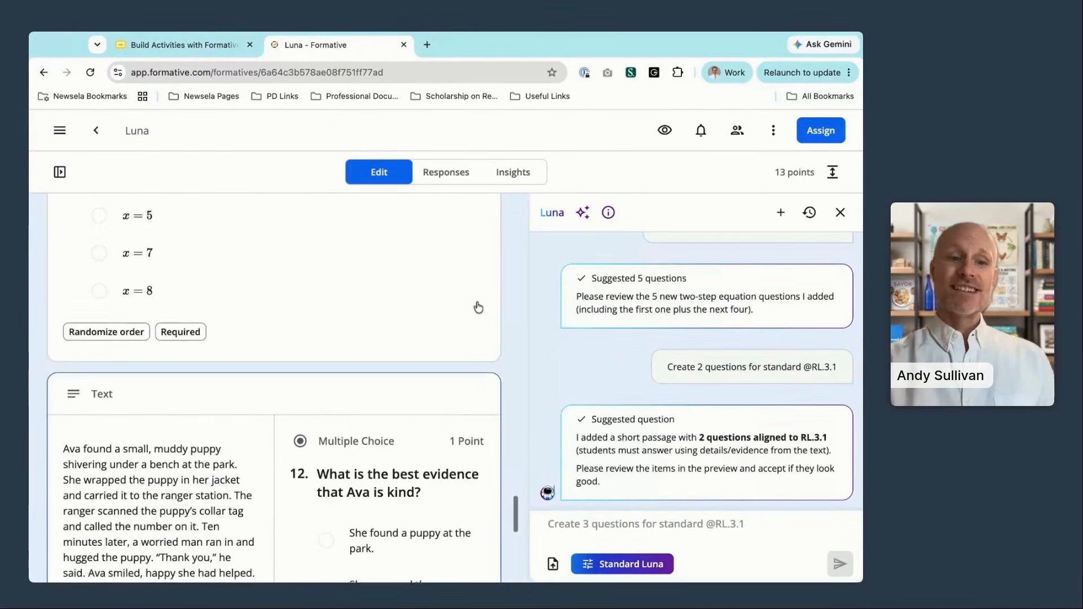
pyautogui.scroll(4, 479, 308)
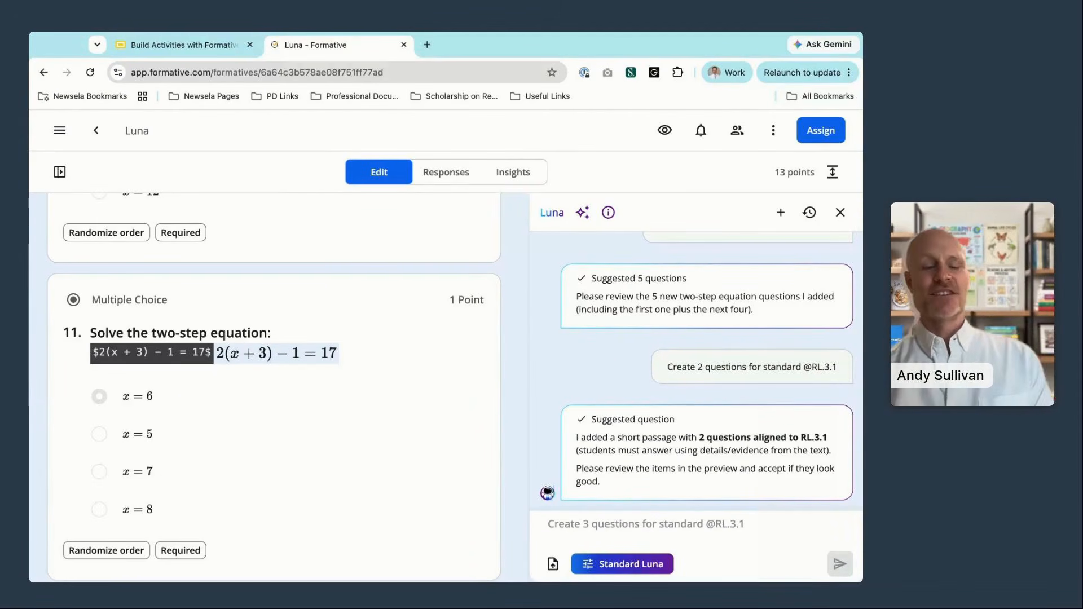
# Leave the formative, look over the options for creating a new activity from the home page, and open the Activities list.
pyautogui.click(95, 130)
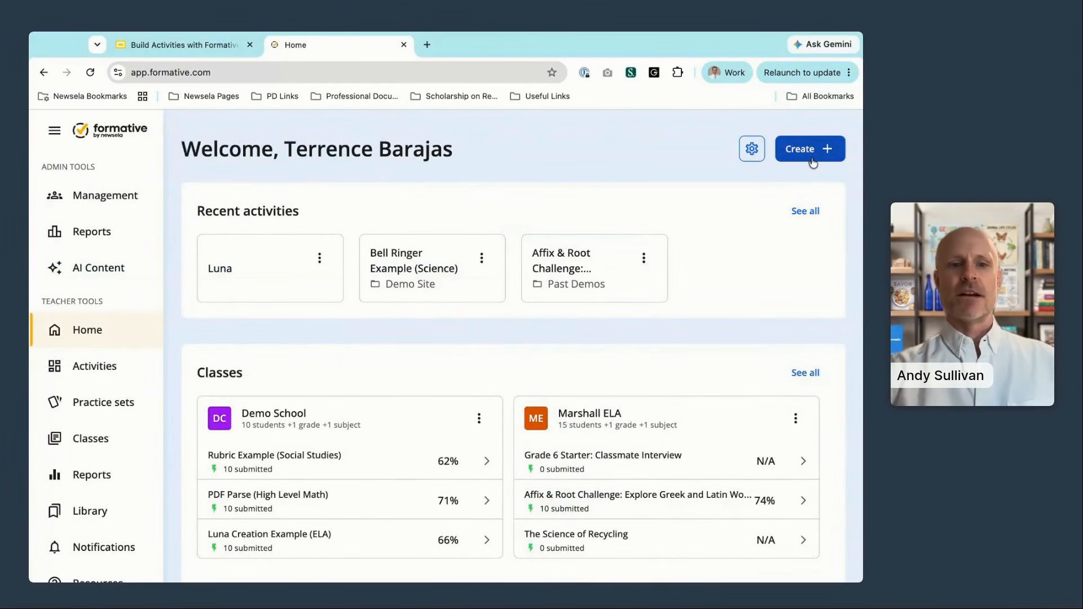
pyautogui.click(812, 159)
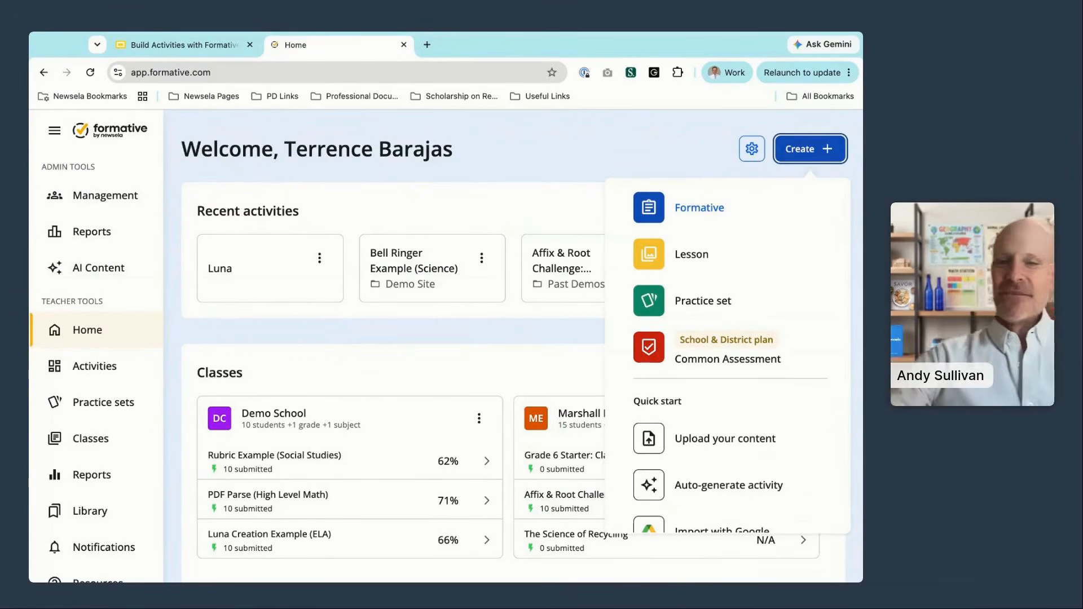
pyautogui.press('Escape')
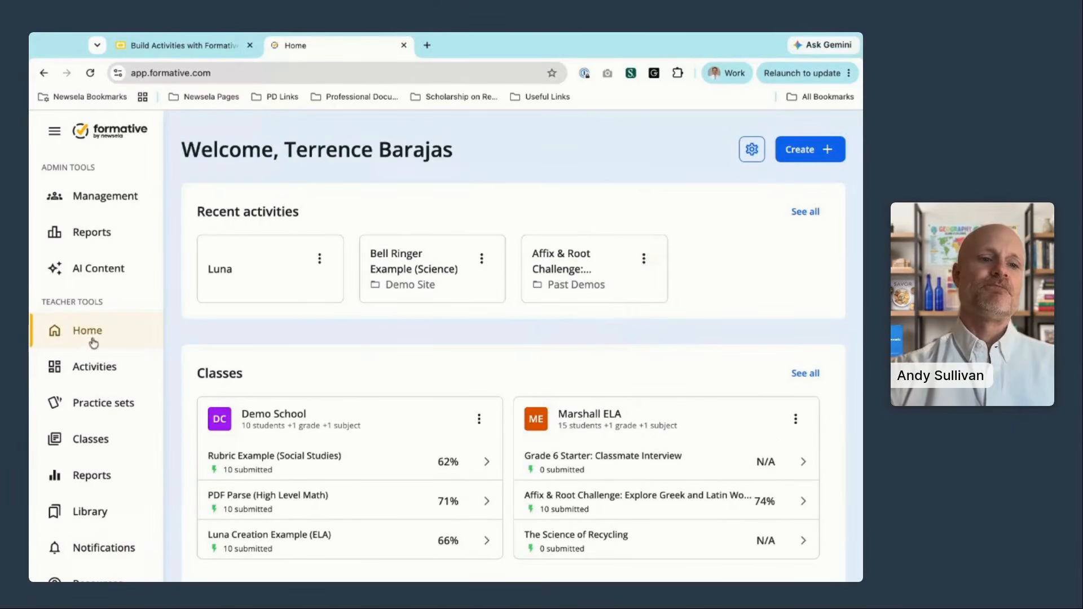
pyautogui.click(803, 149)
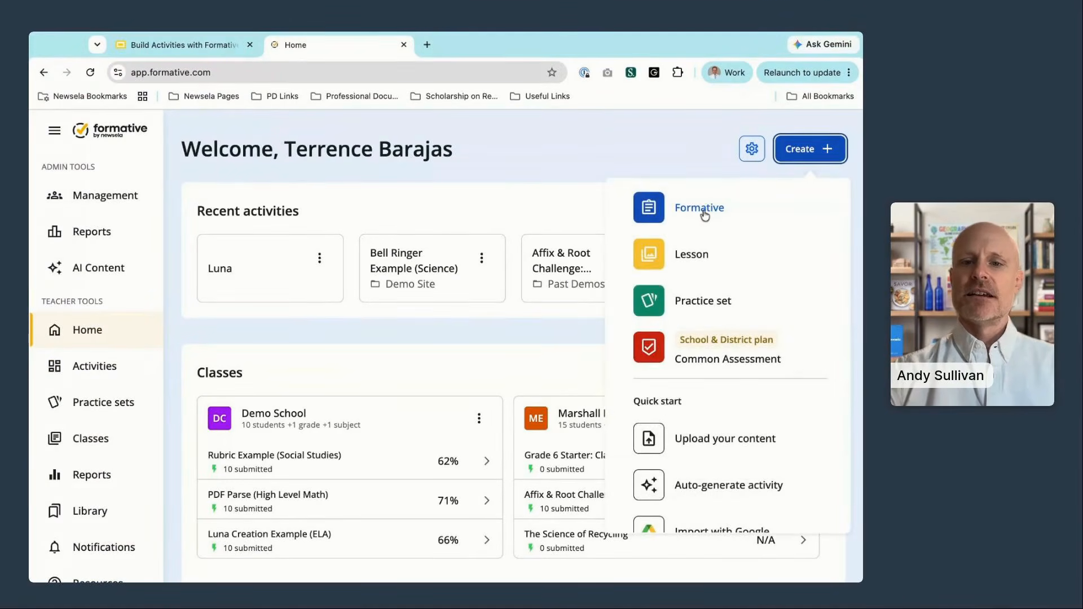
pyautogui.click(116, 375)
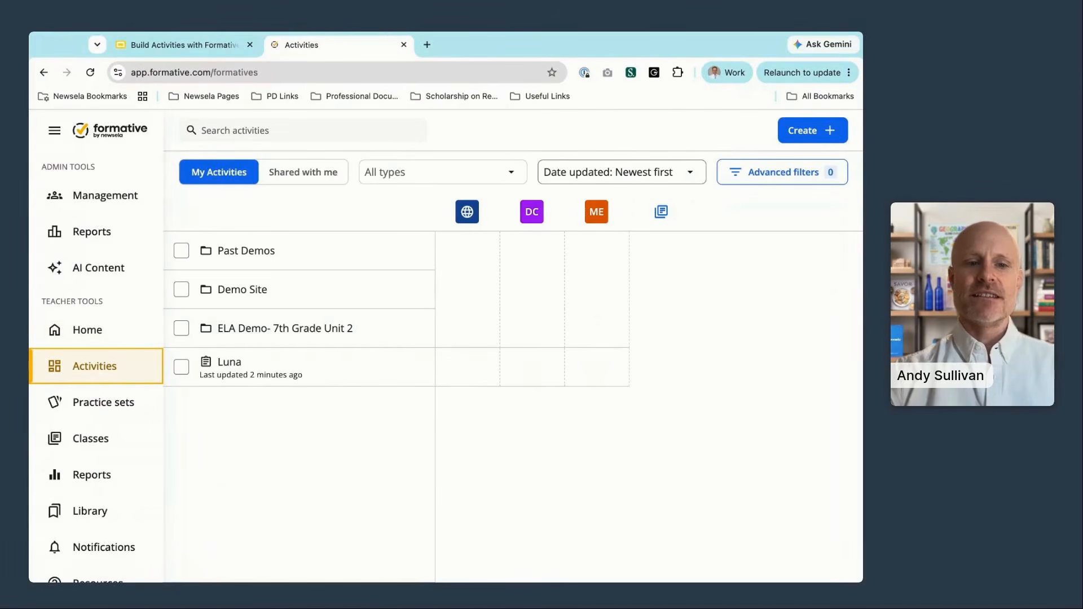
# Open the Luna activity from the Activities list and look over its opening Getting to Know You questions.
pyautogui.click(230, 363)
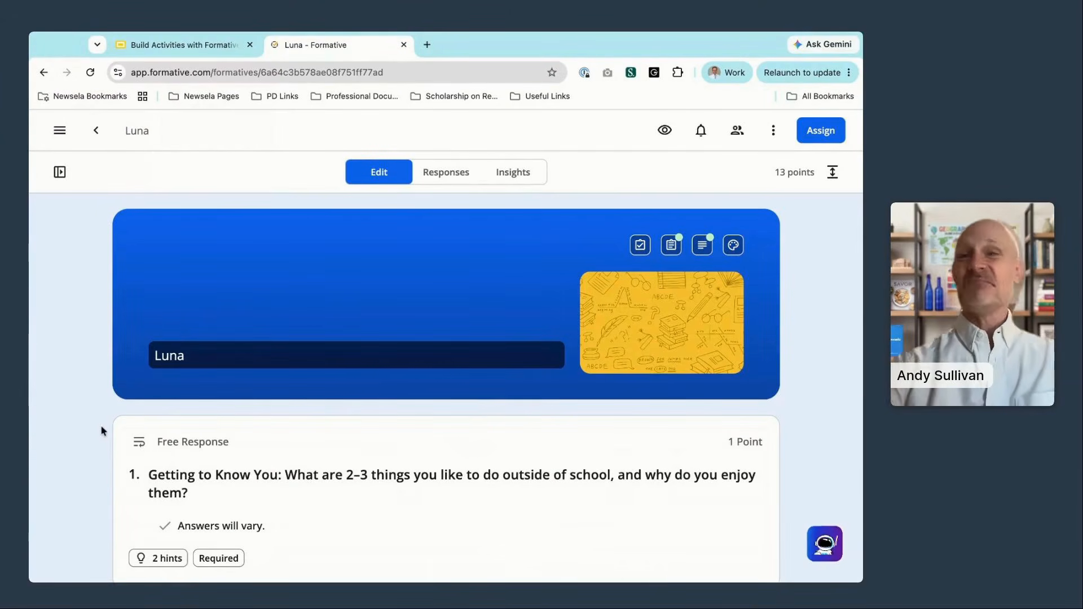
pyautogui.scroll(-3, 101, 425)
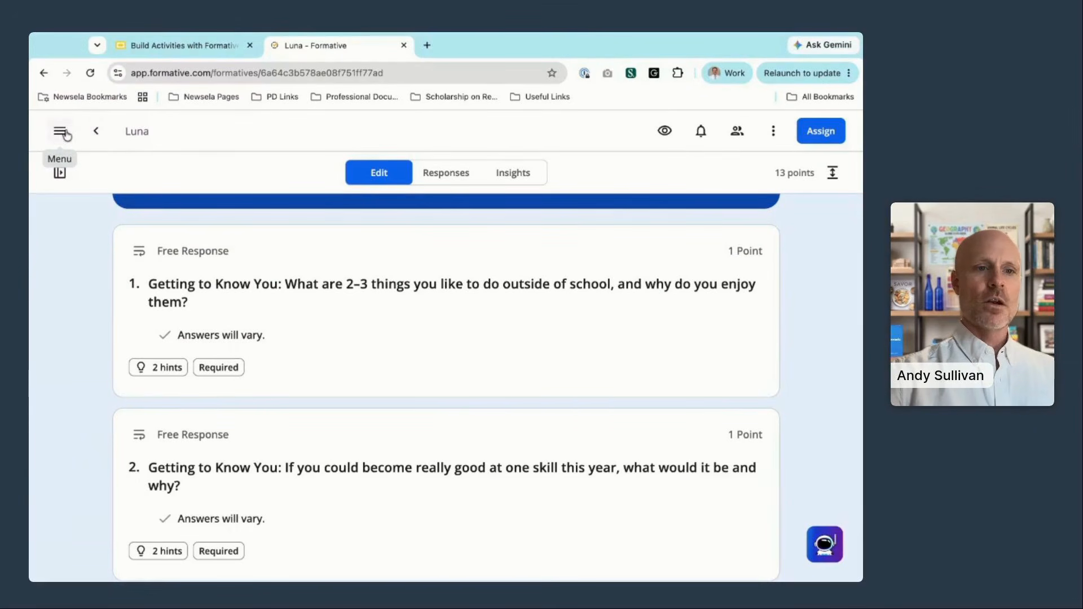
# Go to Practice sets and start a new practice set to be generated by Luna.
pyautogui.click(66, 135)
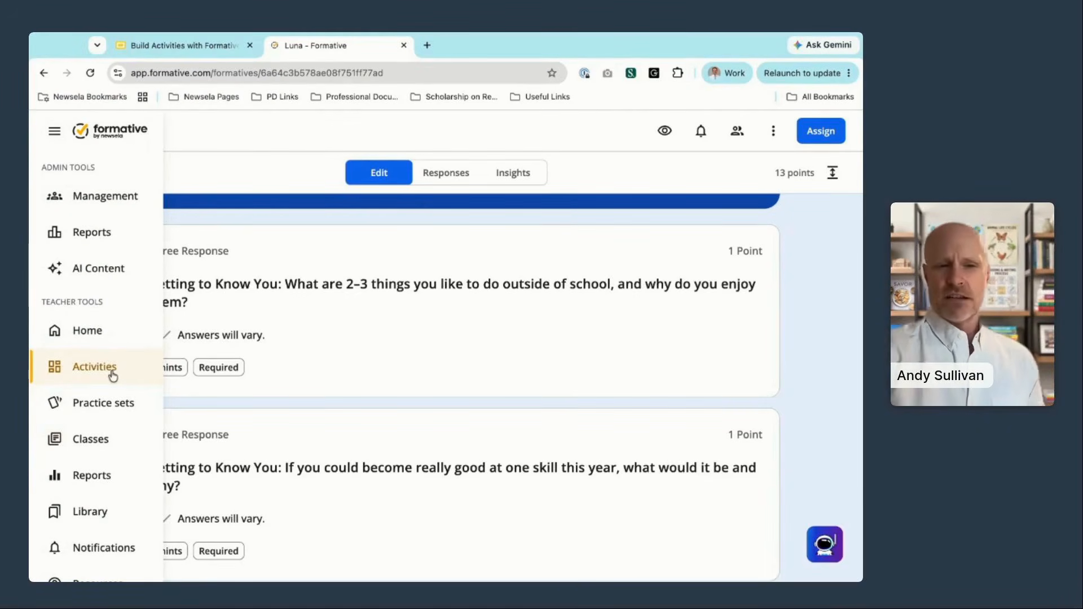
pyautogui.click(109, 405)
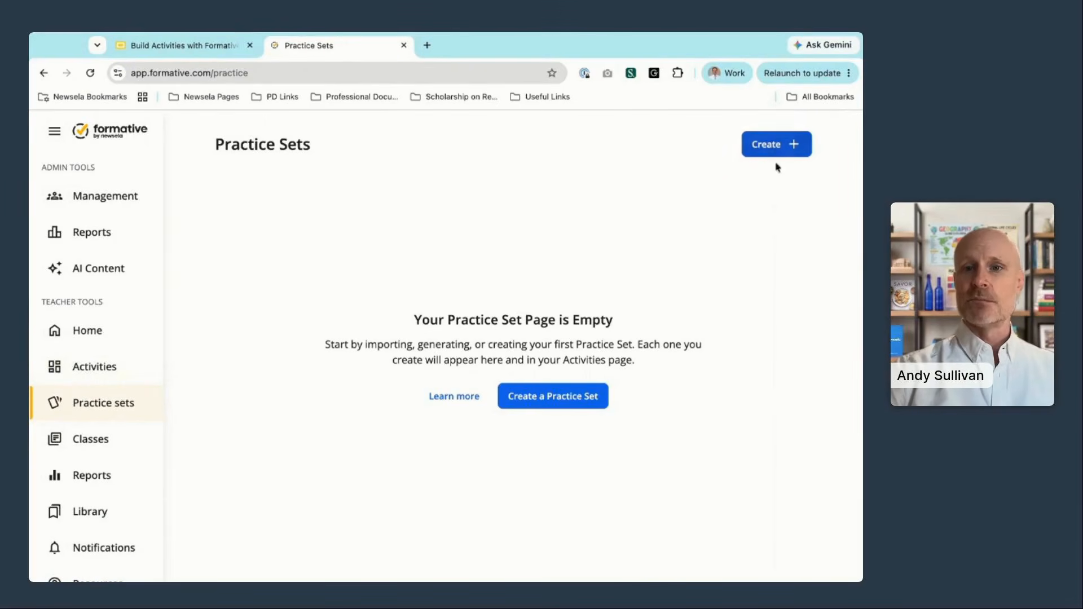
pyautogui.click(791, 149)
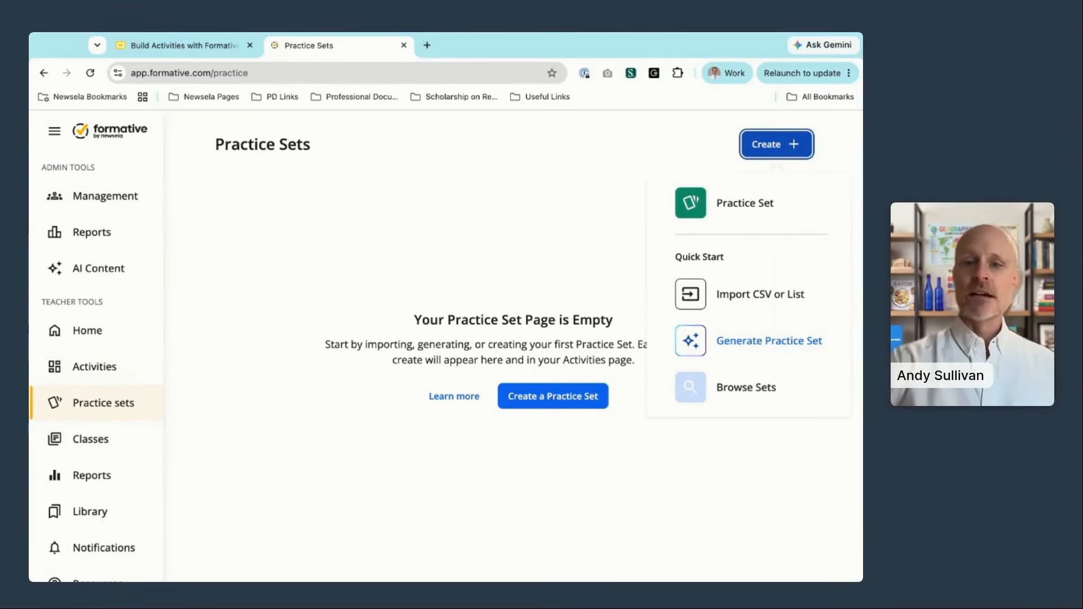
pyautogui.click(769, 341)
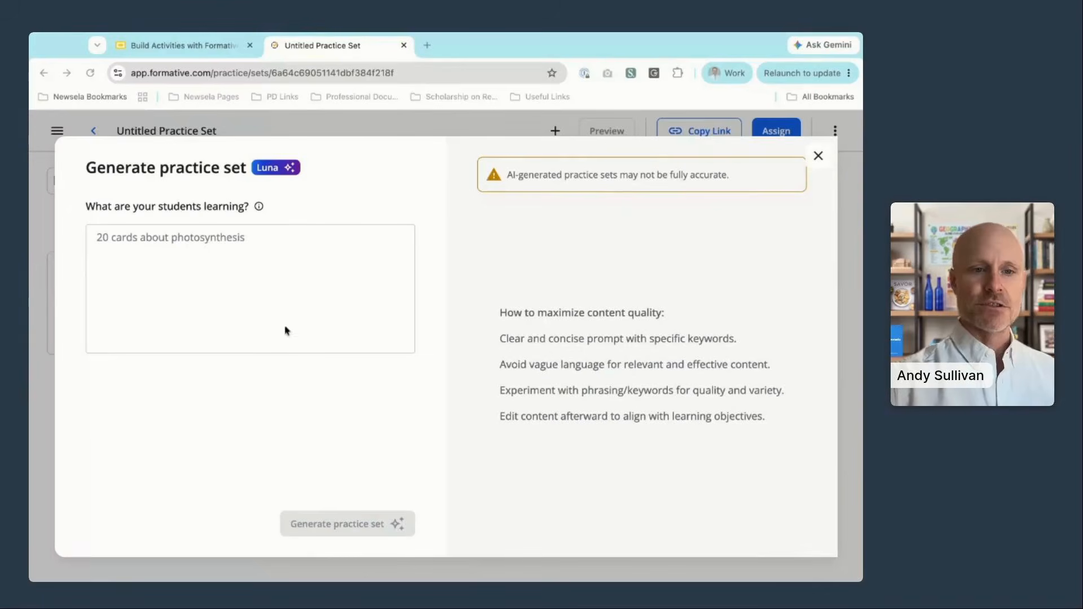
# Generate cards from "8 transitional phrases for cause and effect with English on one side and Spanish on the other" and review them.
pyautogui.click(329, 253)
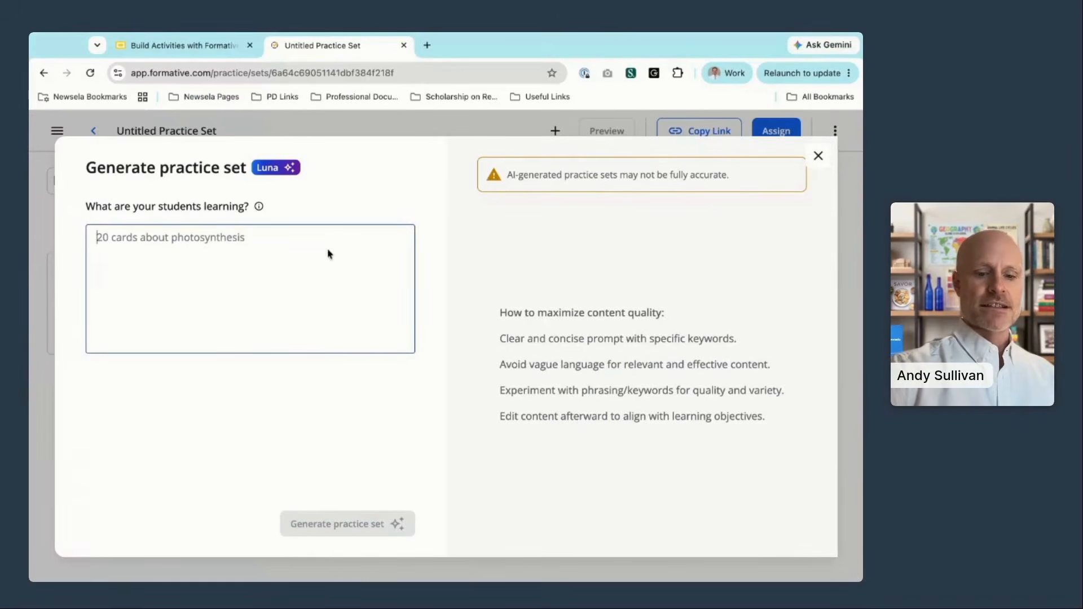
pyautogui.write('8 transitional phrases for cause and effect with English on one side and Spanish on the other')
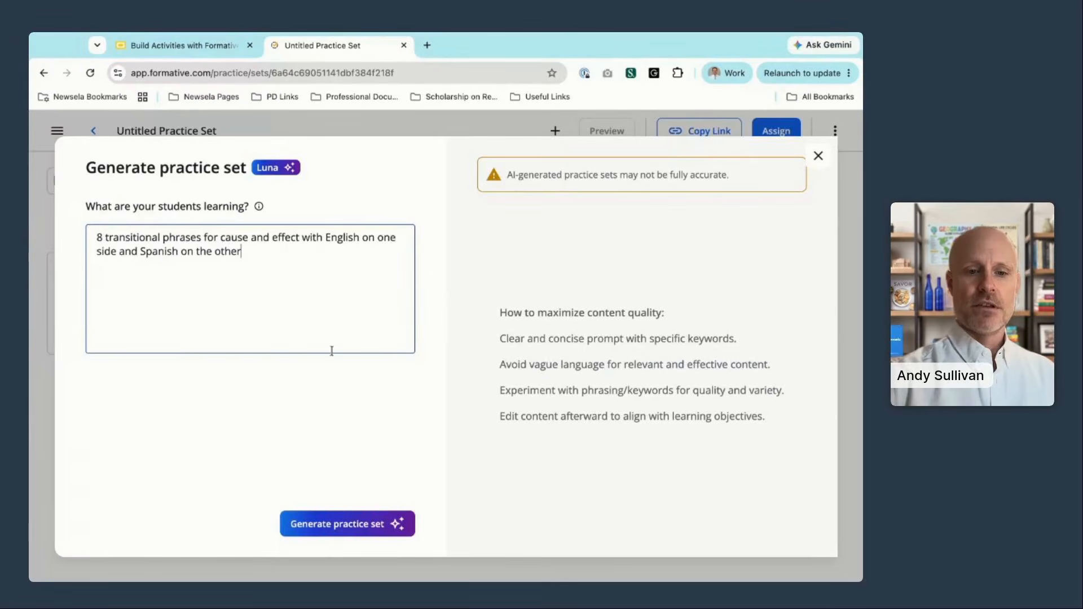
pyautogui.click(327, 524)
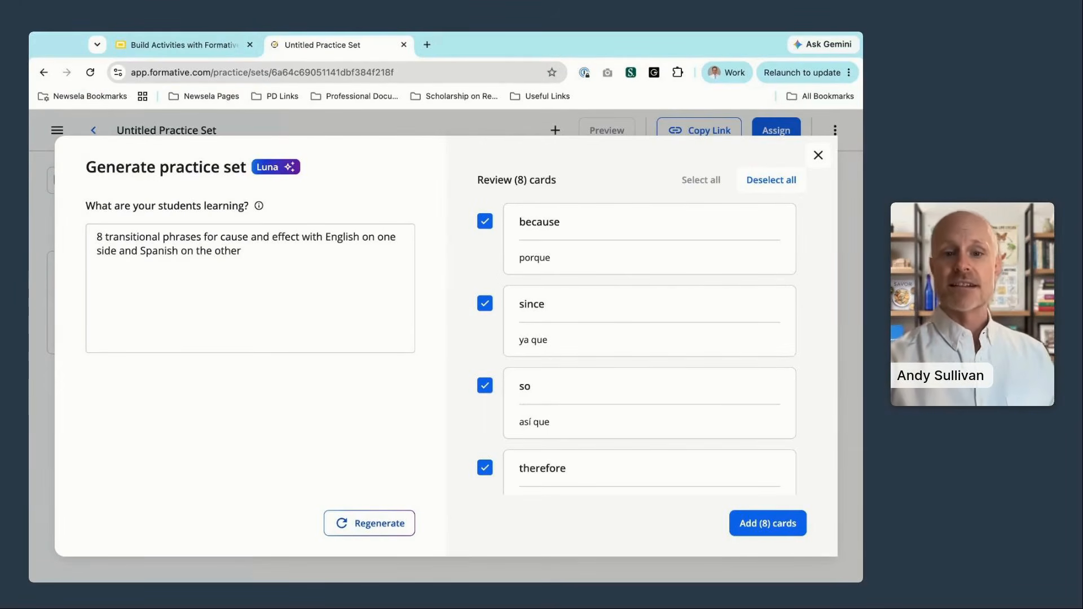
pyautogui.scroll(-5, 694, 389)
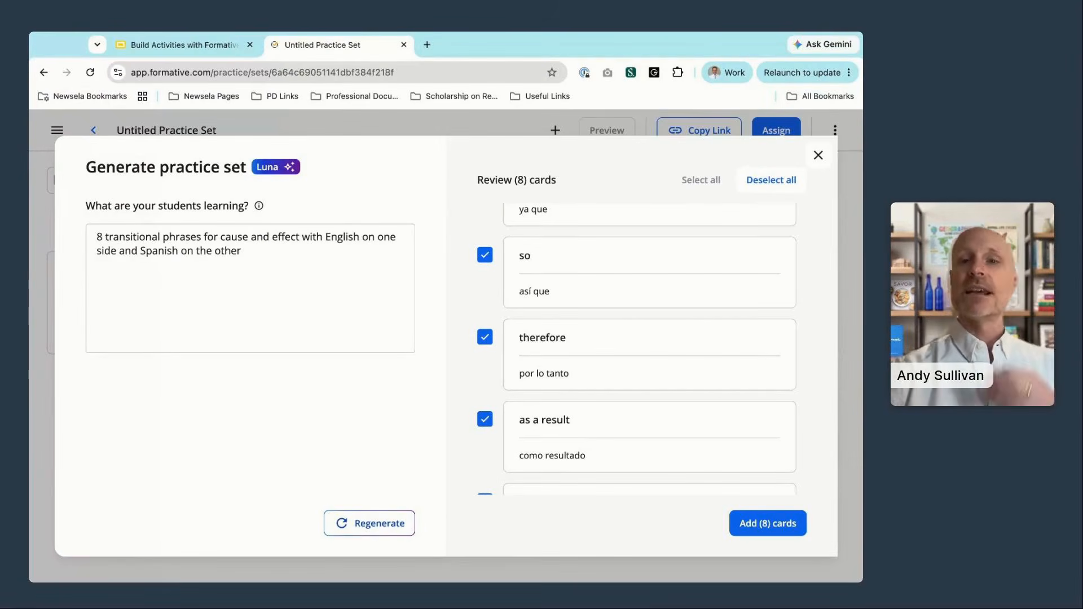
pyautogui.scroll(-4, 459, 387)
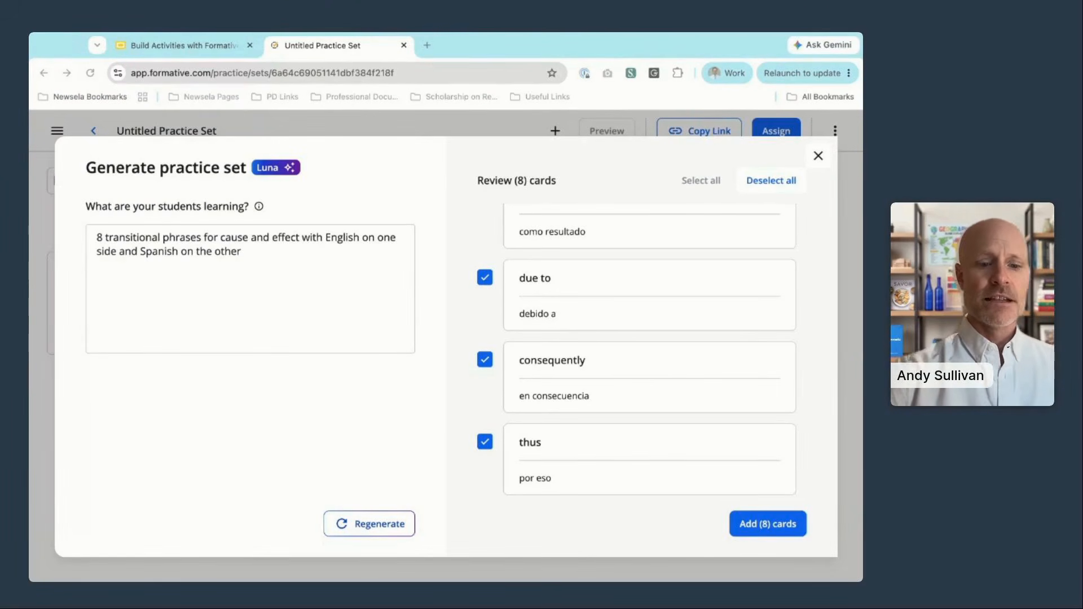
# Replace the prompt with "10 vocab terms related to the French Revolution", generate the cards and review their definitions.
pyautogui.click(213, 244)
pyautogui.hotkey('ctrl', 'a')
pyautogui.write('10 vocab terms related to the French Revolution')
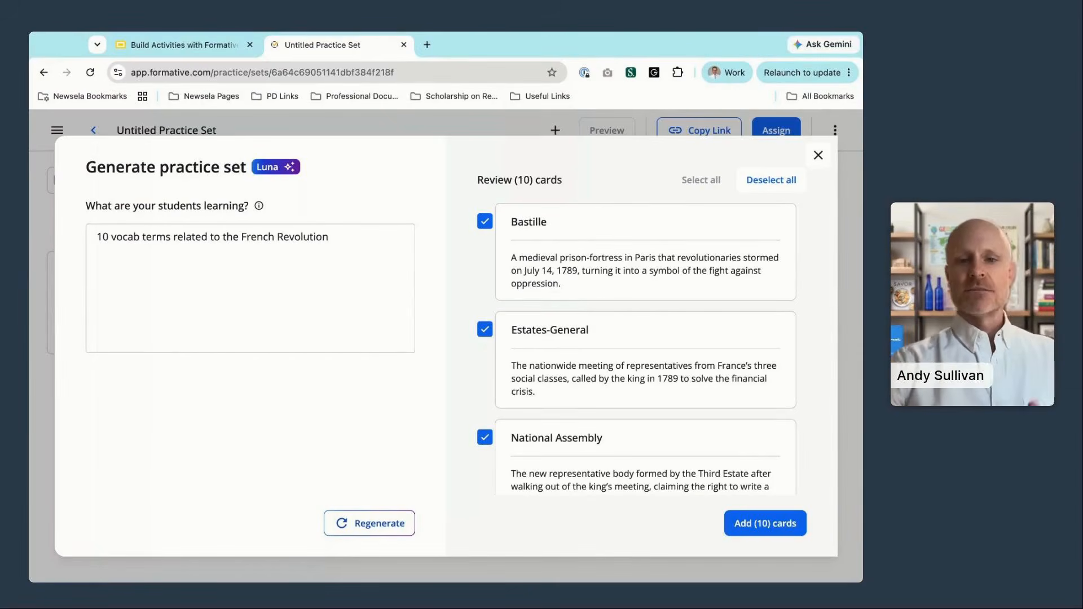
pyautogui.scroll(-3, 645, 349)
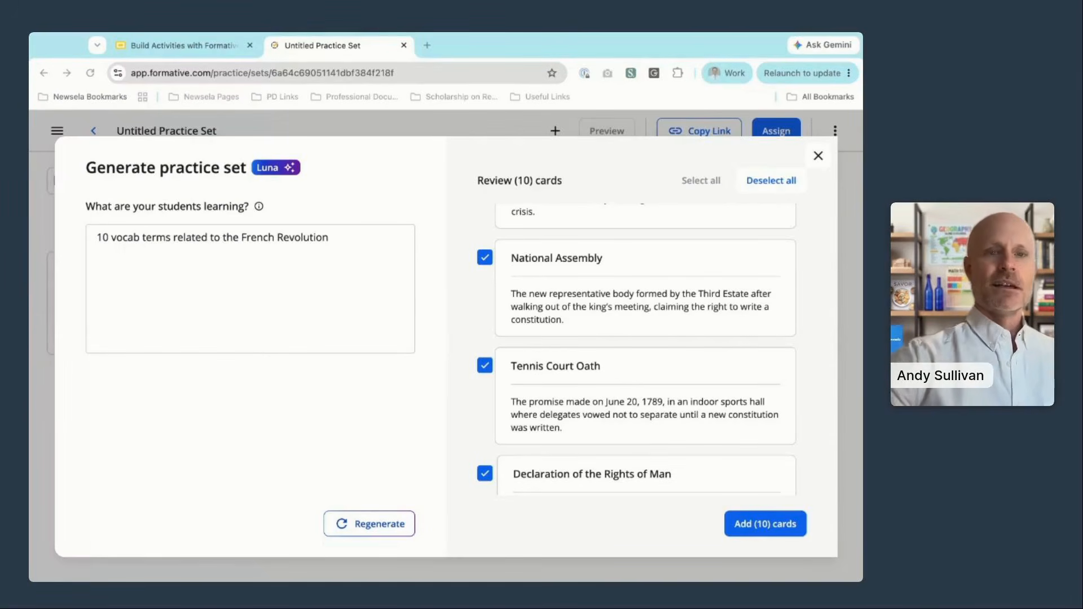
# Replace the prompt with "Cell parts and their function" and generate the practice set.
pyautogui.tripleClick(286, 250)
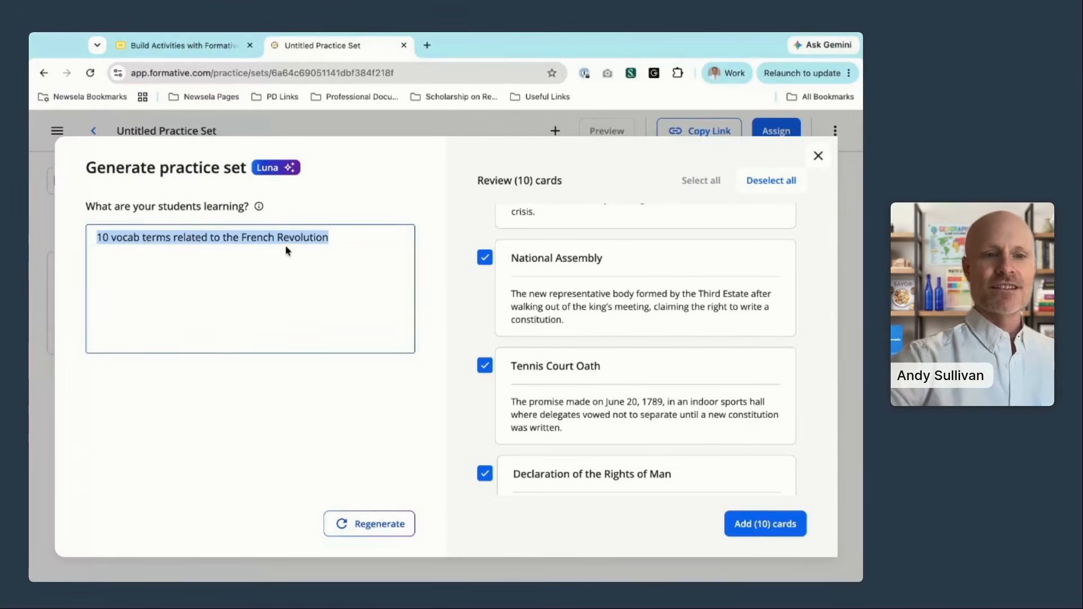
pyautogui.write('Cell parts and their function')
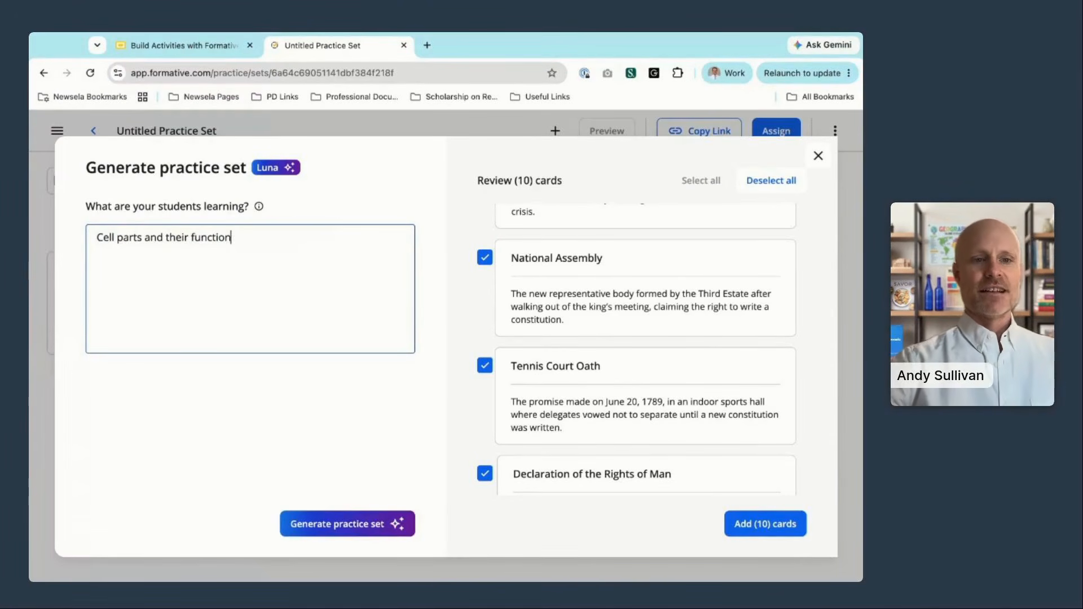
pyautogui.click(320, 530)
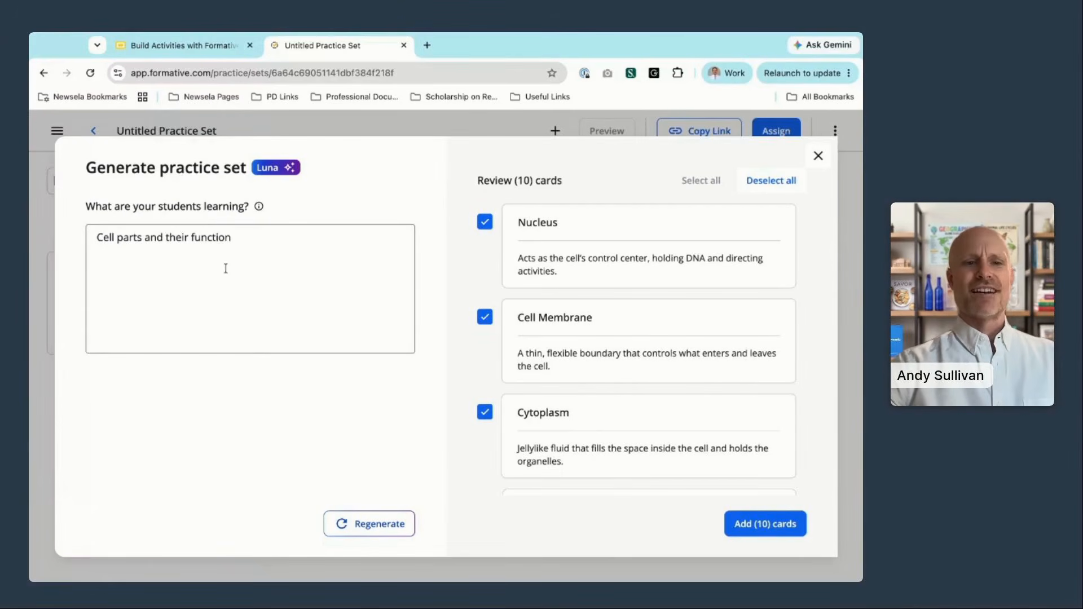
# Replace the prompt with "10 long division cards" and generate the practice set.
pyautogui.click(163, 237)
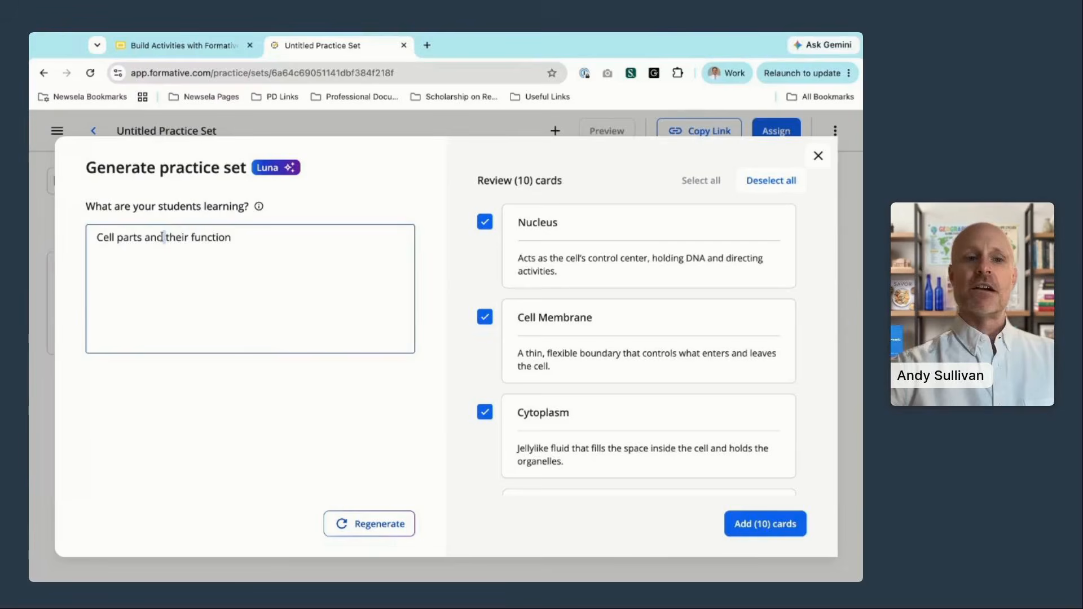
pyautogui.hotkey('ctrl', 'a')
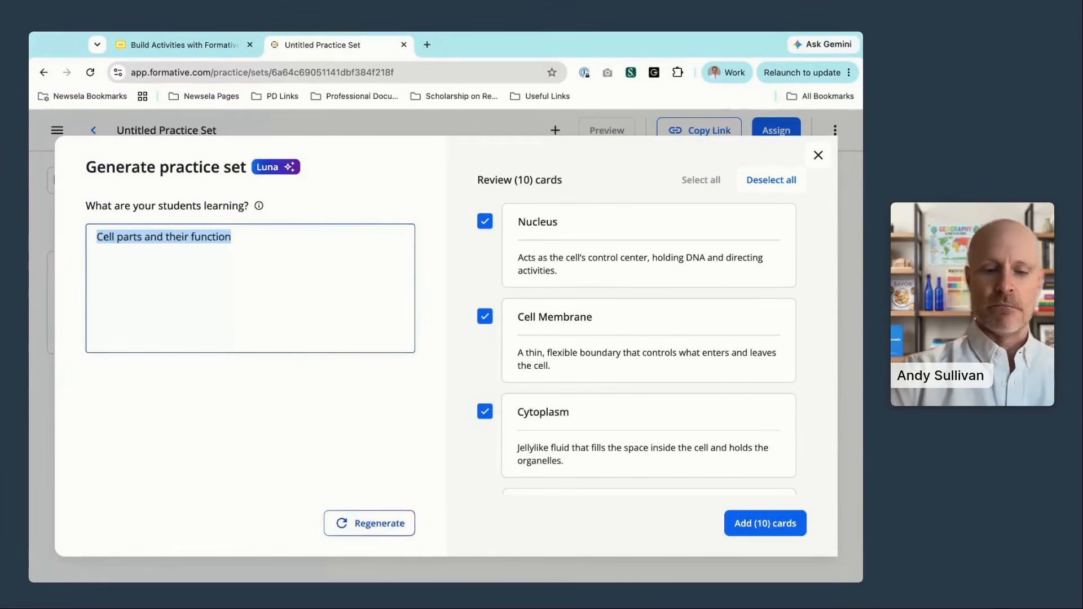
pyautogui.write('10 long division ca')
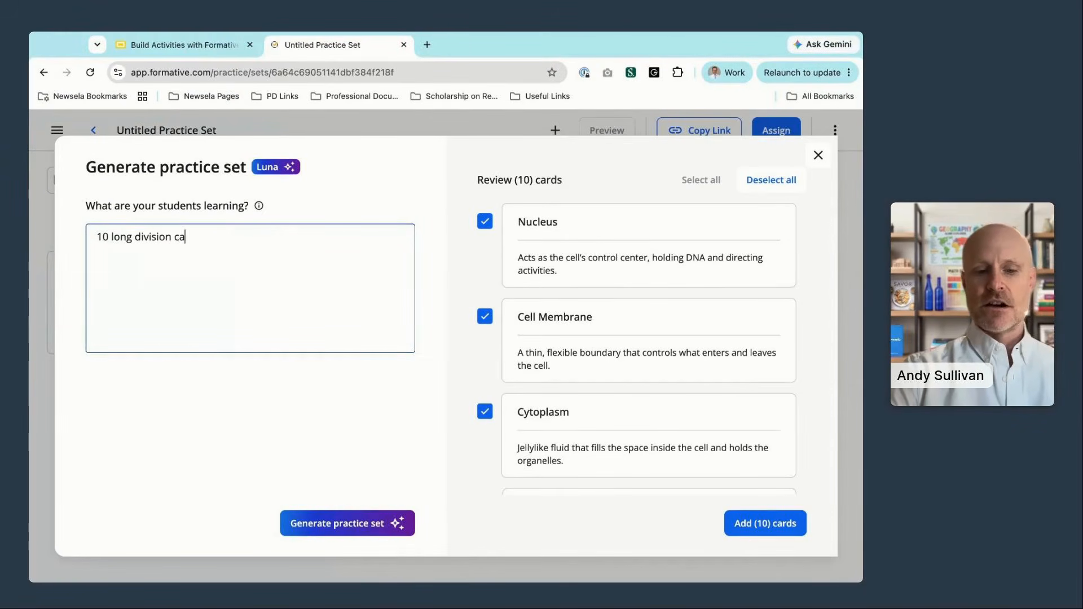
pyautogui.write('rds')
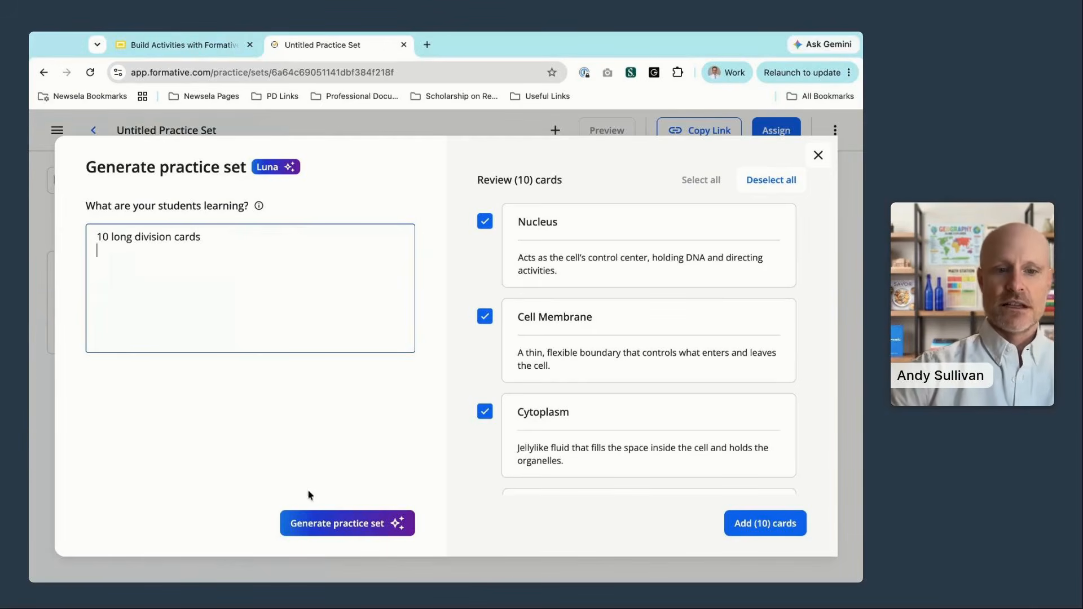
pyautogui.click(311, 523)
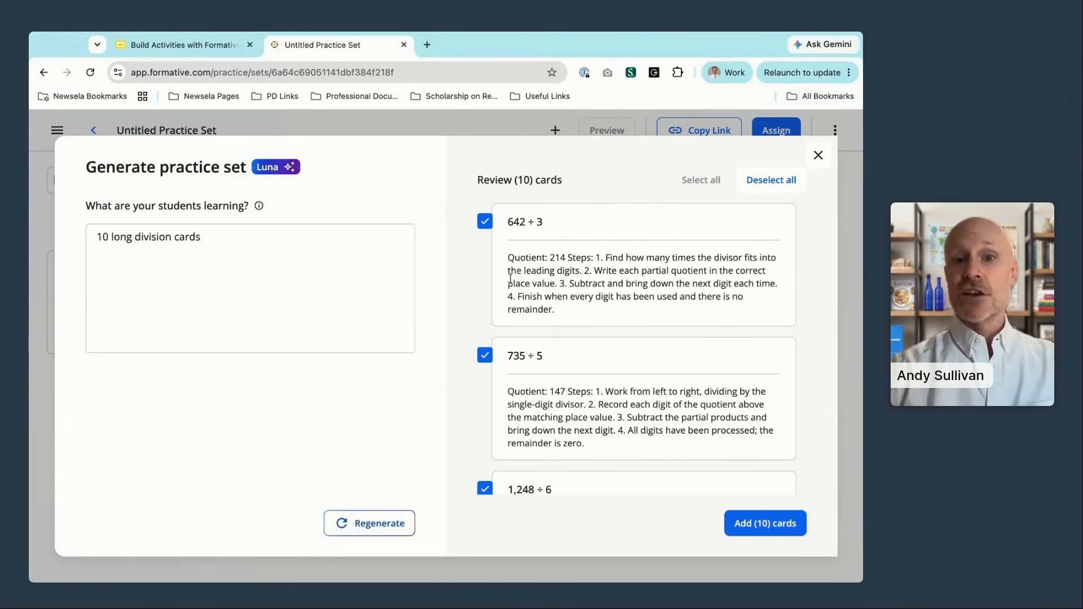
# Review the worked steps on the 642 ÷ 3 card and add all 10 long division cards to the practice set.
pyautogui.click(328, 244)
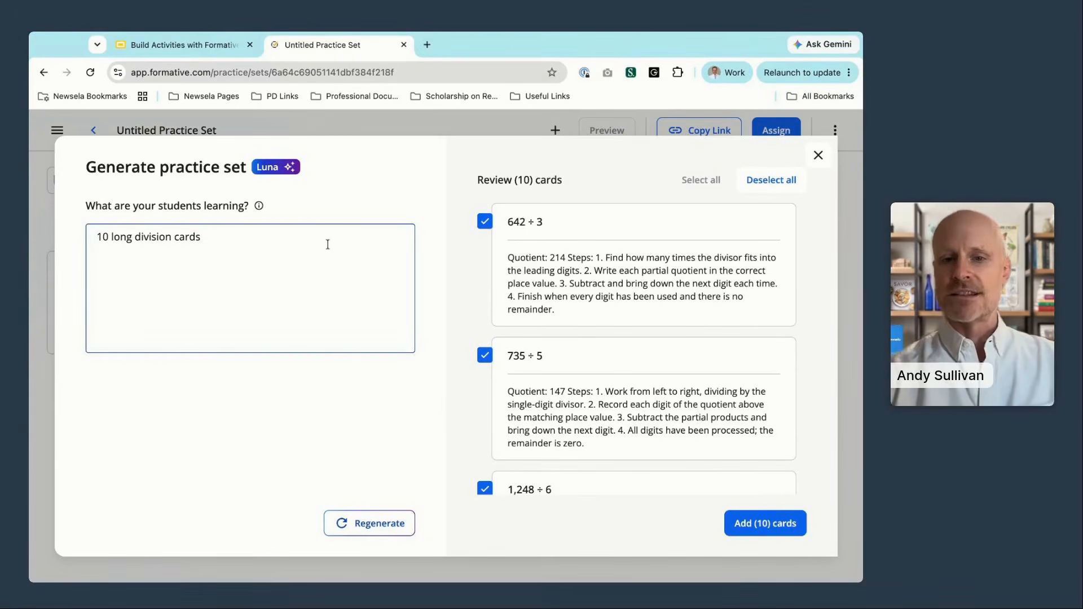
pyautogui.tripleClick(562, 310)
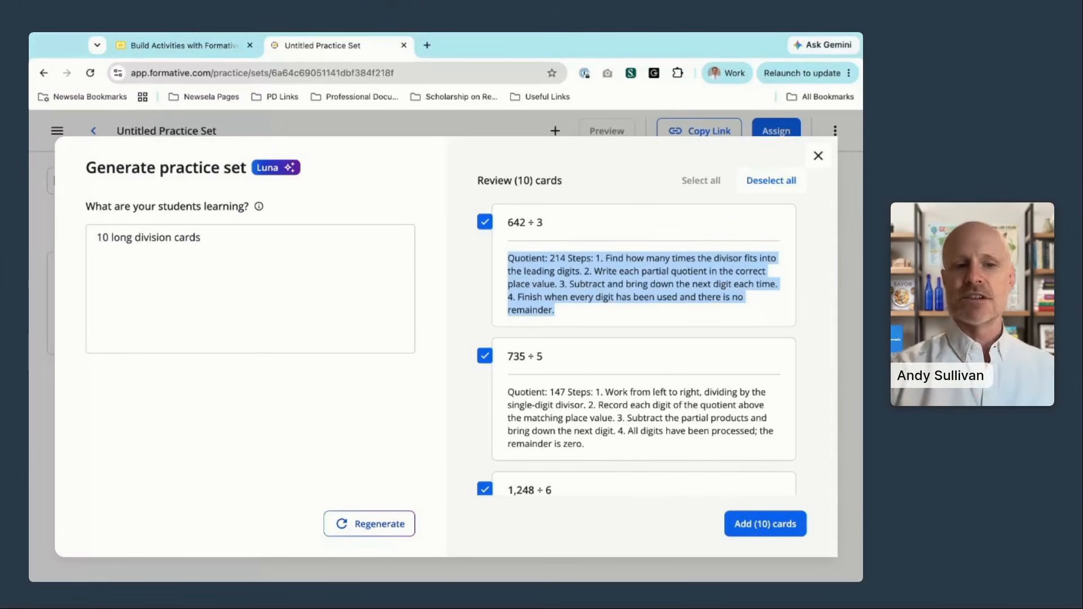
pyautogui.click(393, 251)
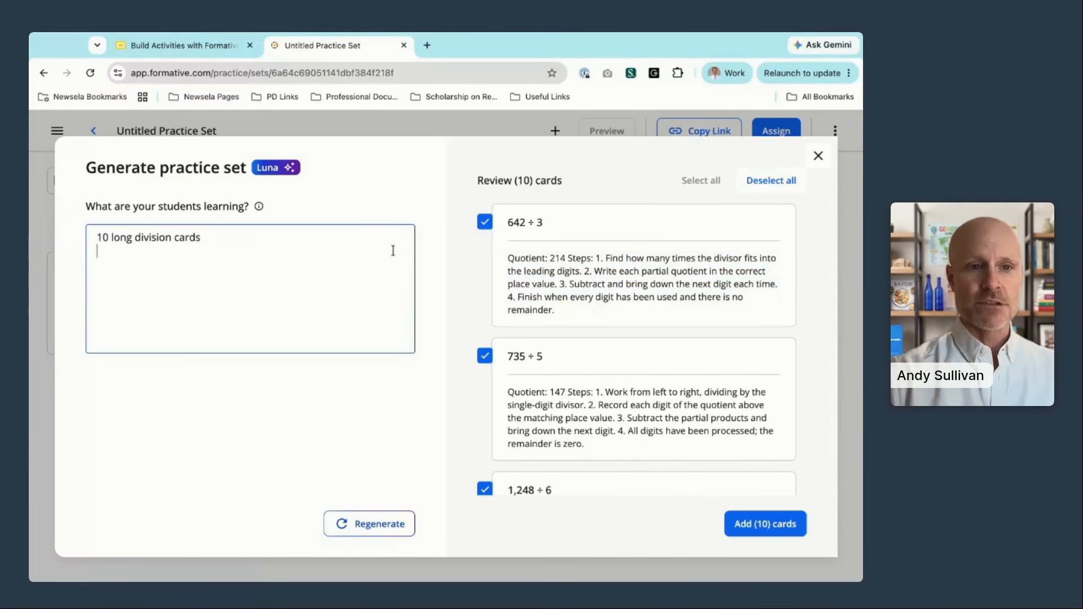
pyautogui.click(343, 239)
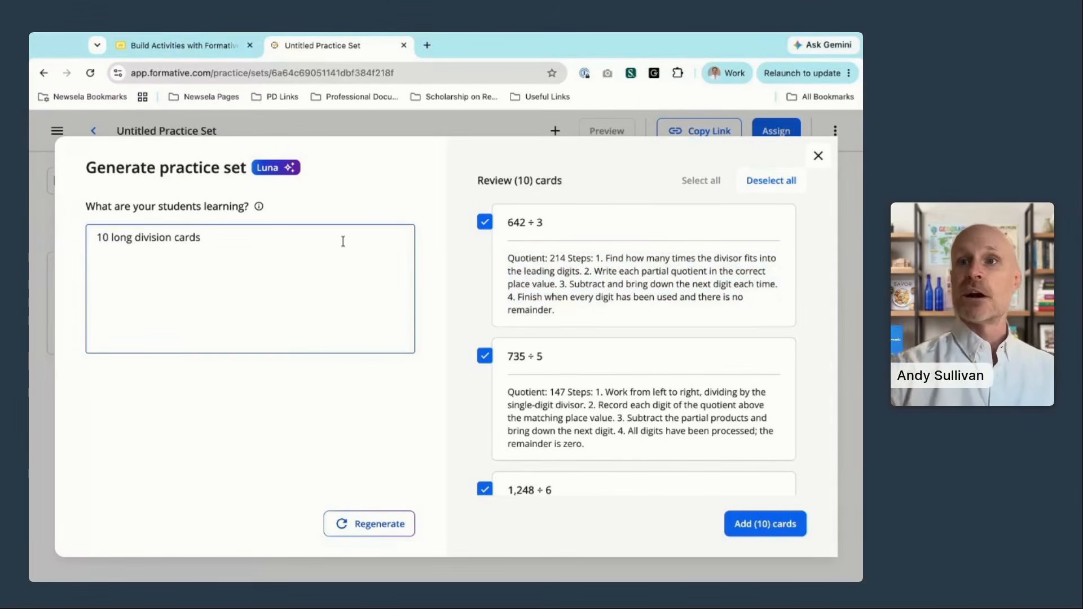
pyautogui.click(769, 524)
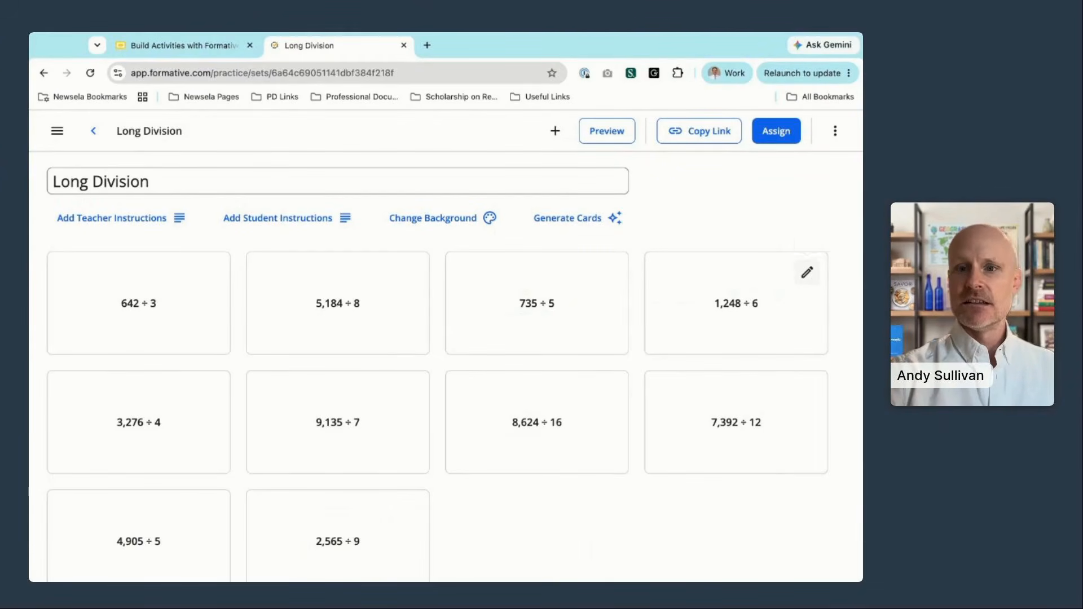
# Open the 1,248 ÷ 6 card for editing, examine its front, back and media options, and close it without changes.
pyautogui.click(806, 272)
pyautogui.click(732, 450)
pyautogui.doubleClick(732, 449)
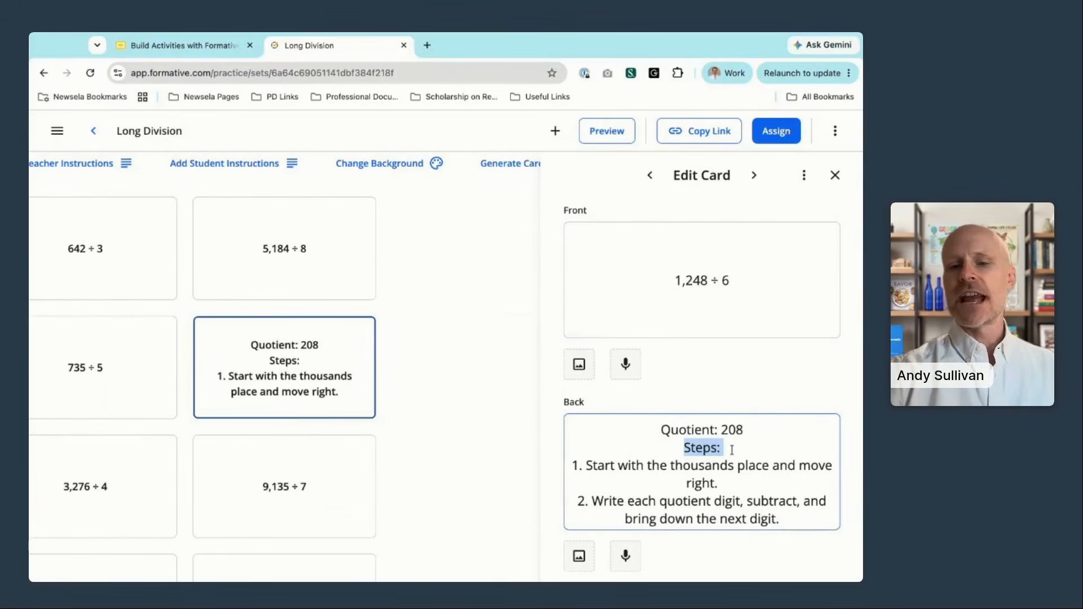
pyautogui.scroll(-2, 732, 449)
pyautogui.tripleClick(727, 444)
pyautogui.click(728, 448)
pyautogui.scroll(3, 728, 448)
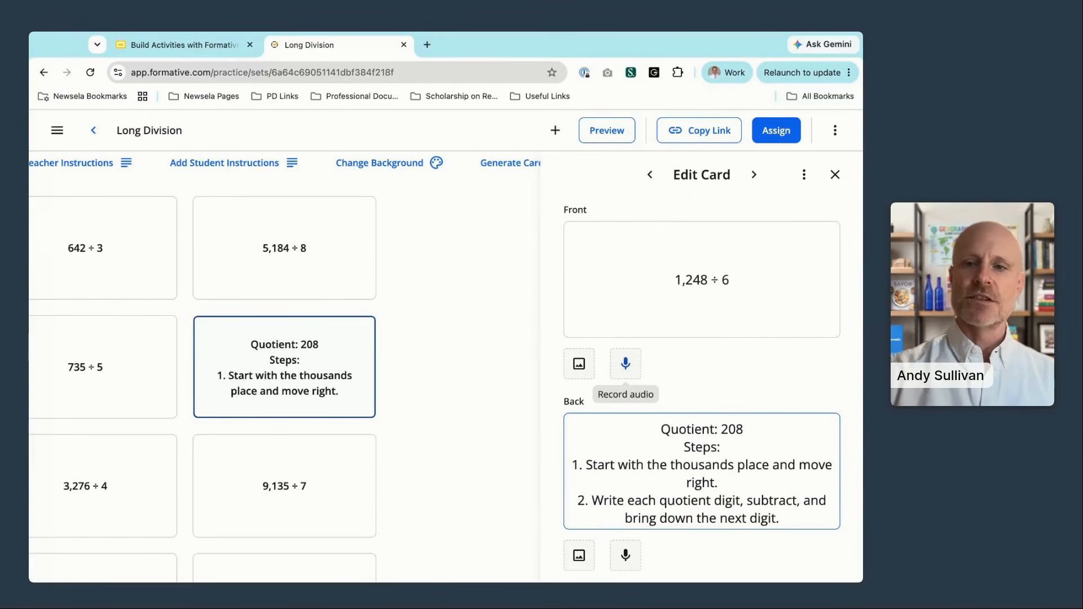
pyautogui.click(835, 175)
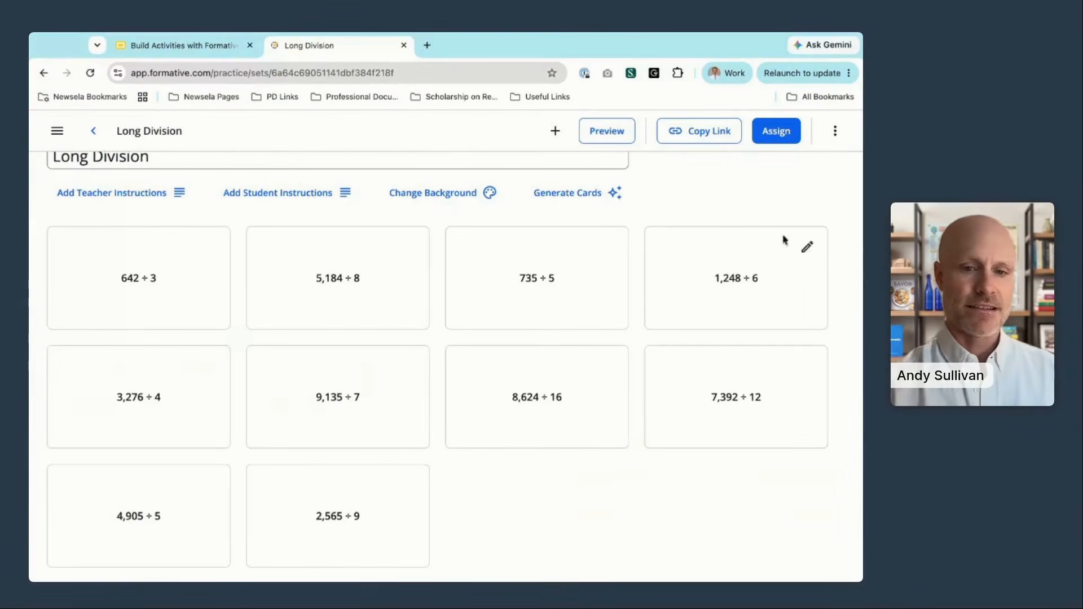
# Preview the Long Division set's practice modes (Flashcards, Match, Quiz and Write) and close the mode selection.
pyautogui.scroll(1, 623, 502)
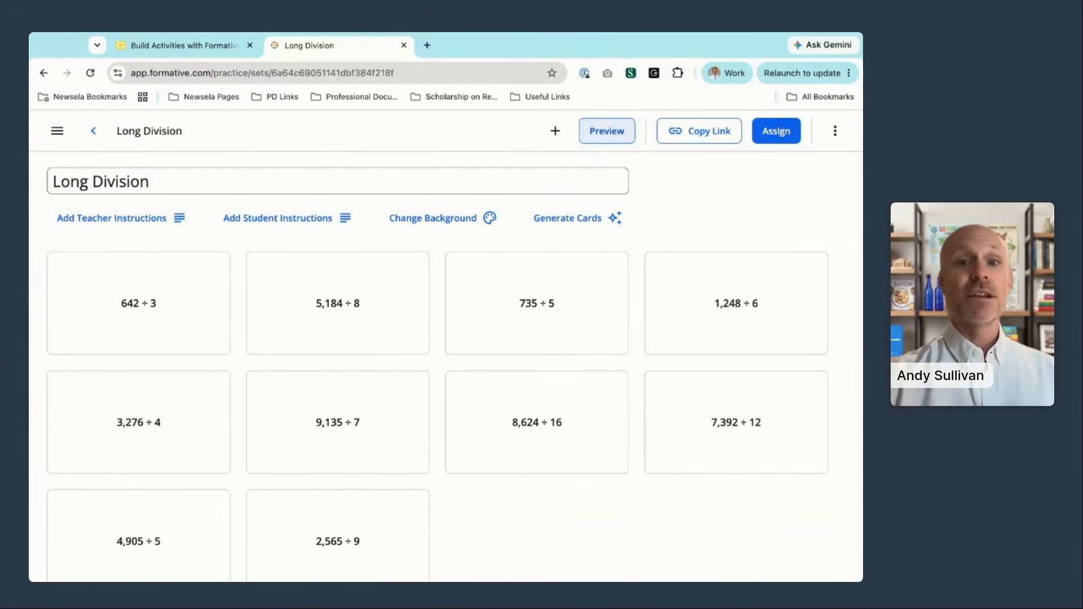
pyautogui.click(607, 134)
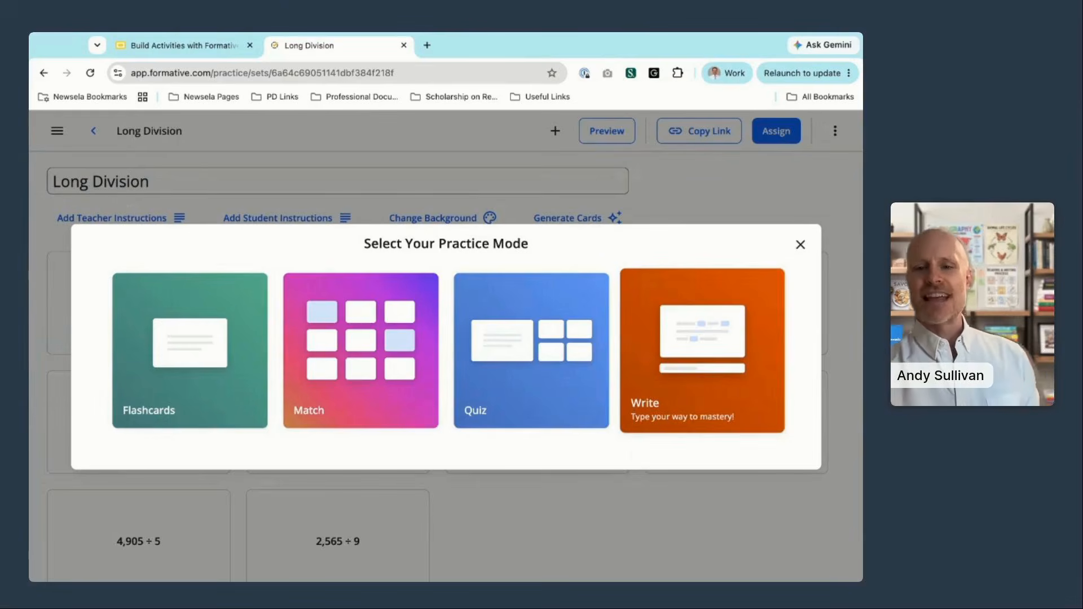
pyautogui.click(801, 246)
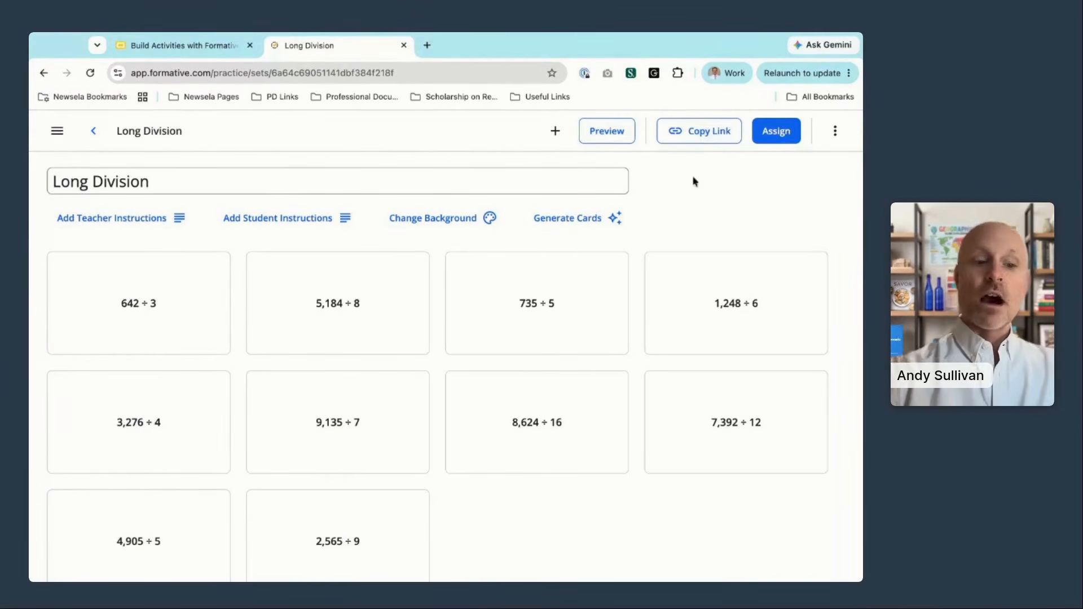
# Assign the Long Division practice set to the Marshall ELA class.
pyautogui.click(788, 137)
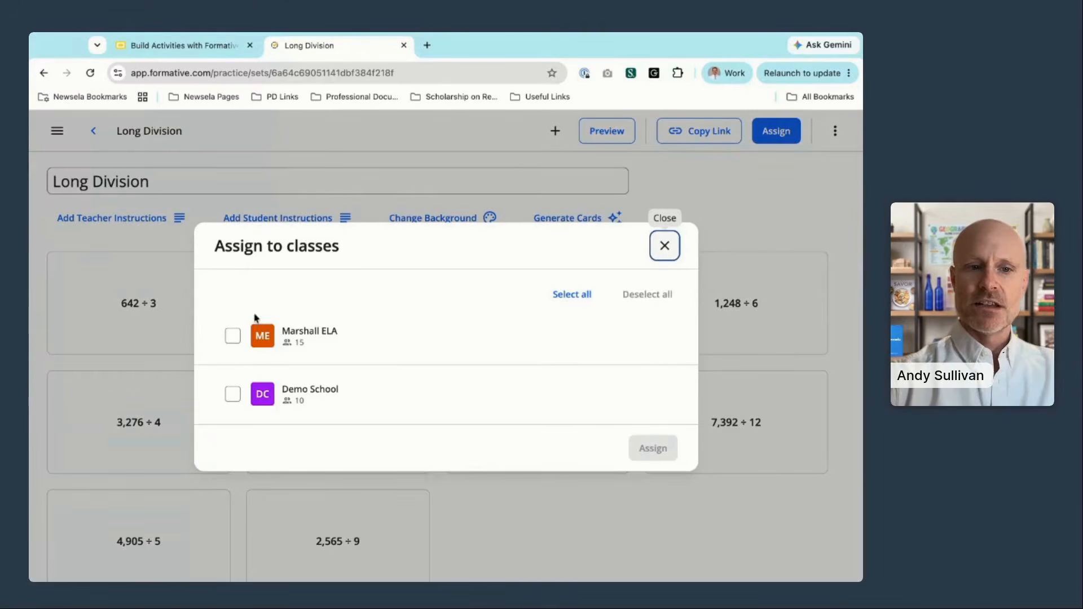
pyautogui.click(232, 336)
pyautogui.click(665, 449)
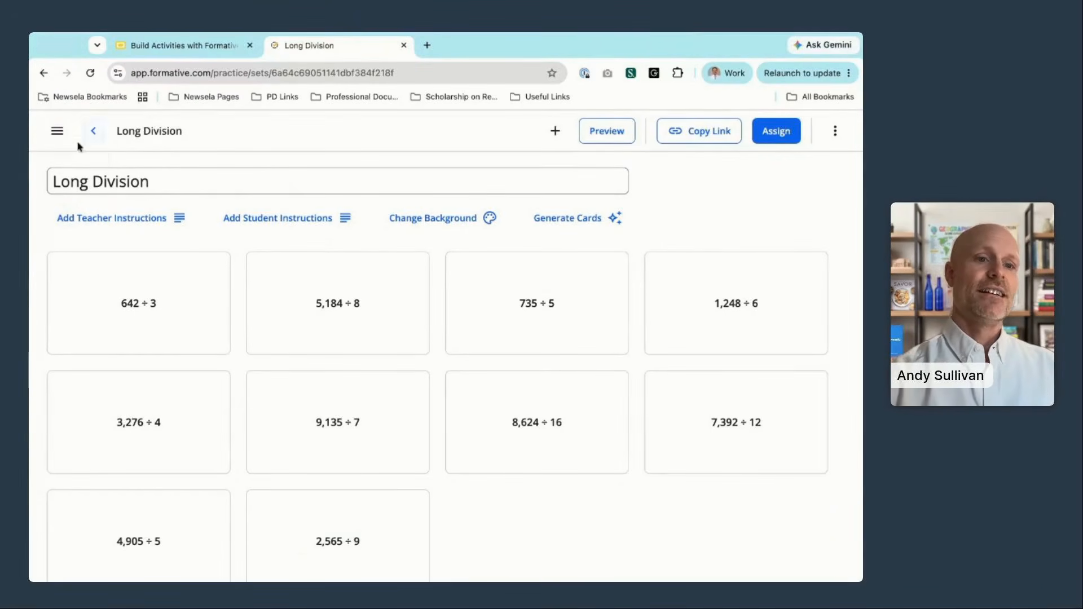
# View the student progress for the Long Division practice set from the practice sets list and close it.
pyautogui.click(58, 132)
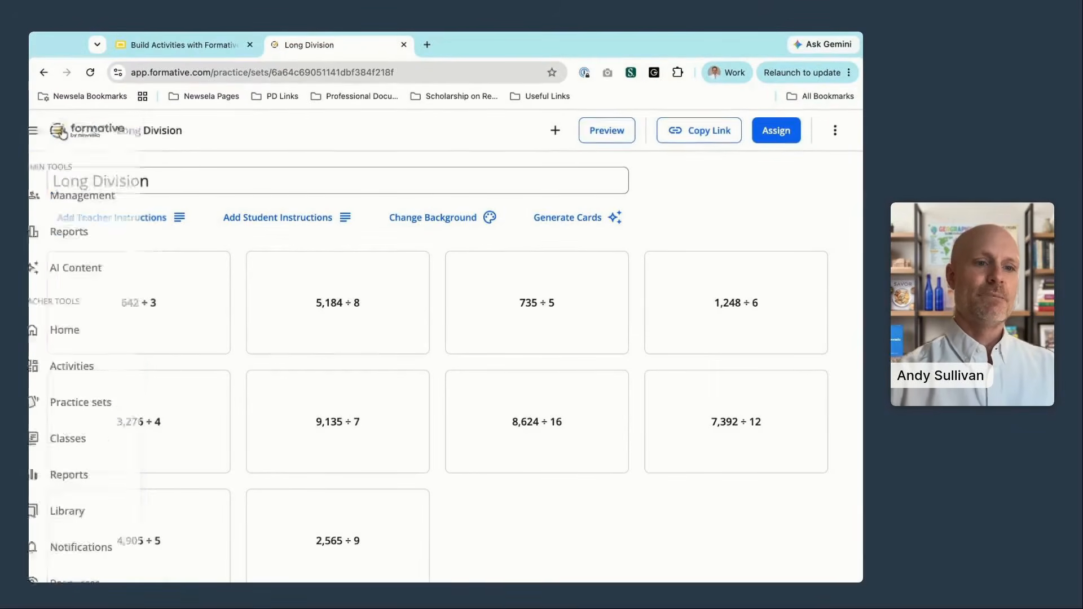
pyautogui.click(94, 398)
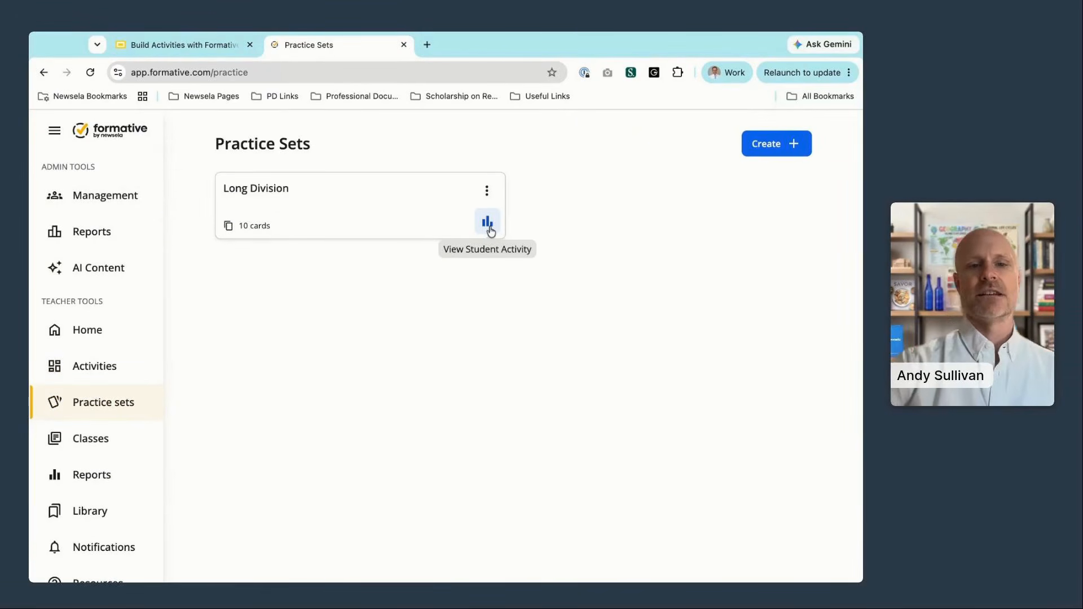
pyautogui.click(488, 223)
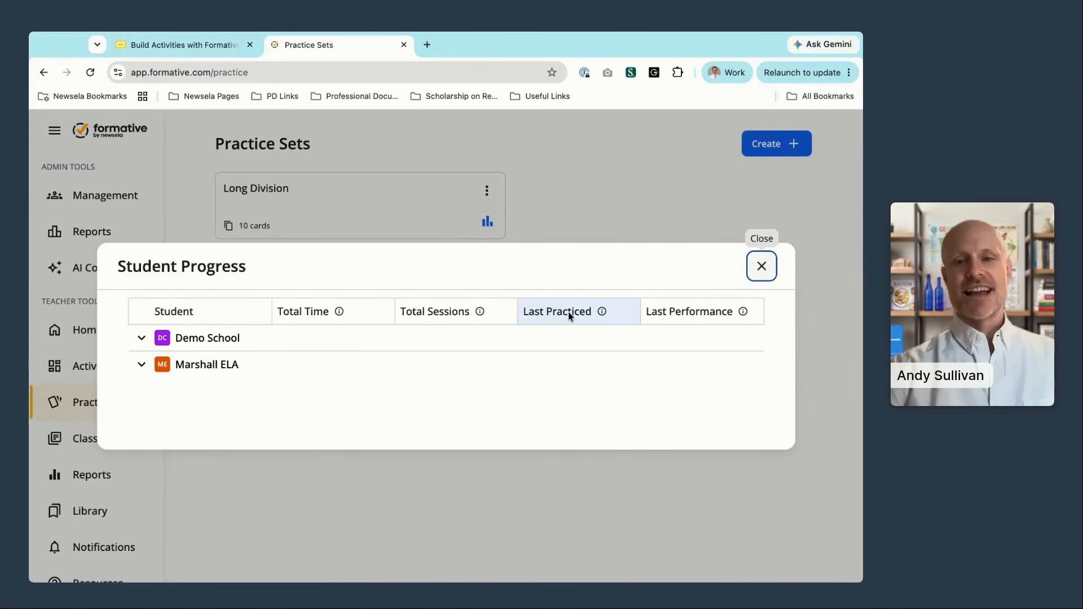
pyautogui.click(761, 270)
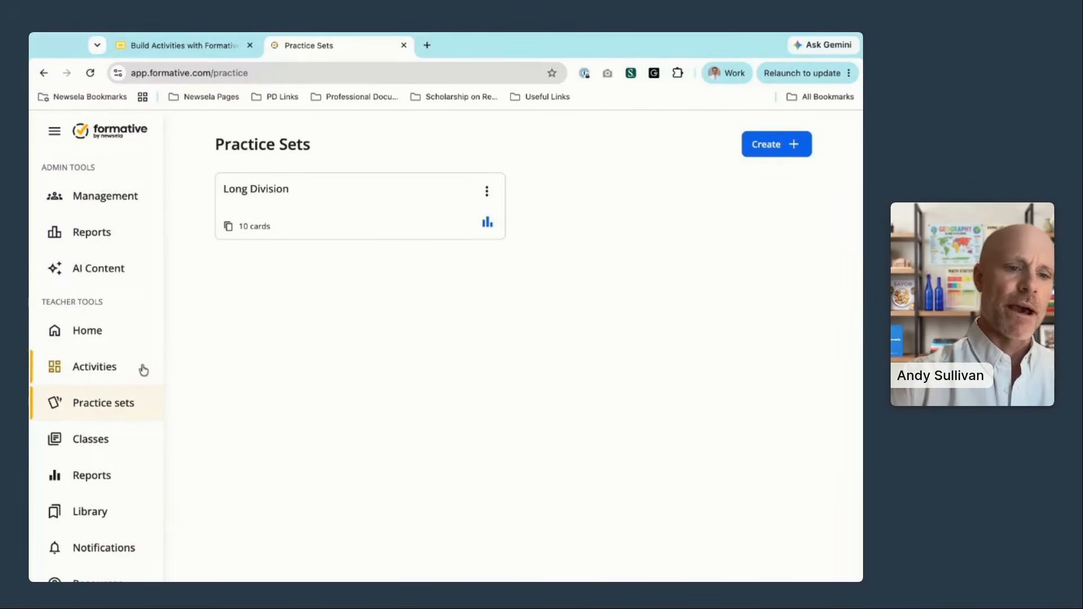
# Open the Luna formative from the activities list and look through its questions as far as the literary device matching item.
pyautogui.click(114, 371)
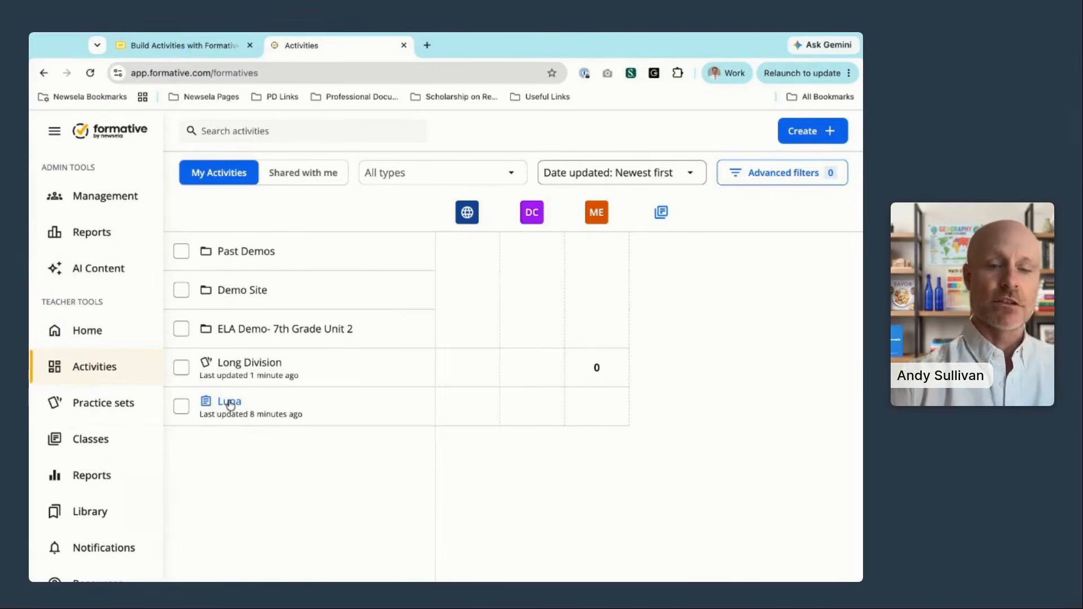
pyautogui.click(230, 404)
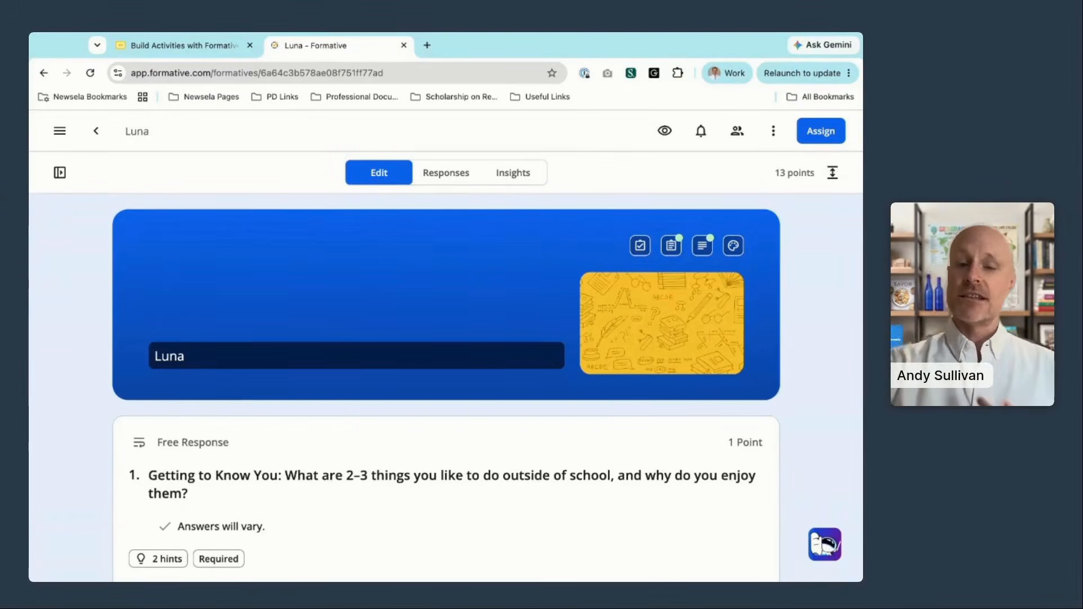
pyautogui.scroll(-3, 445, 389)
pyautogui.scroll(-1, 445, 390)
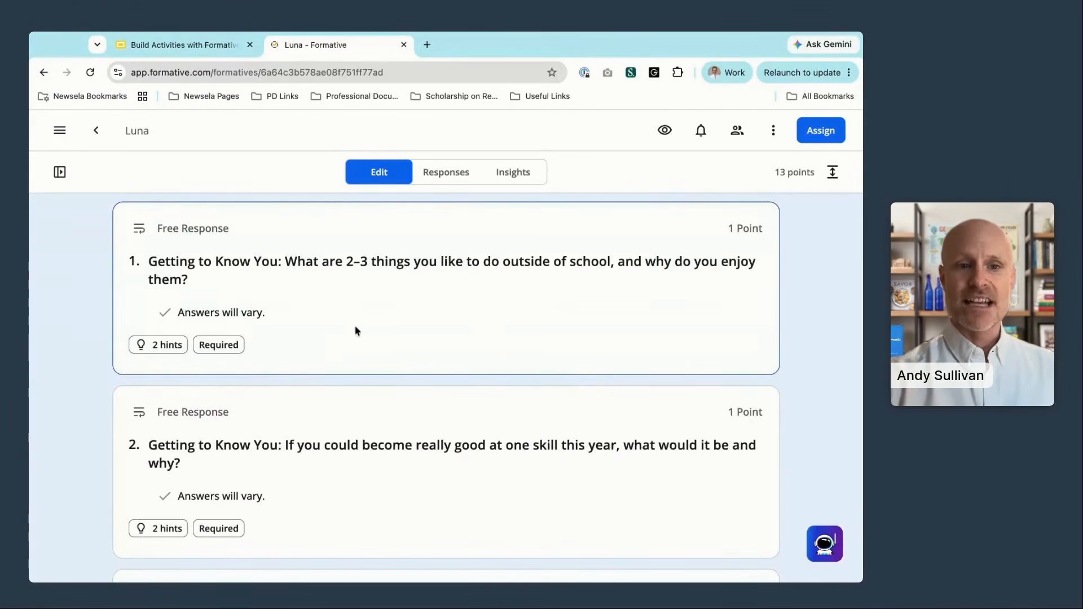
pyautogui.scroll(-15, 357, 329)
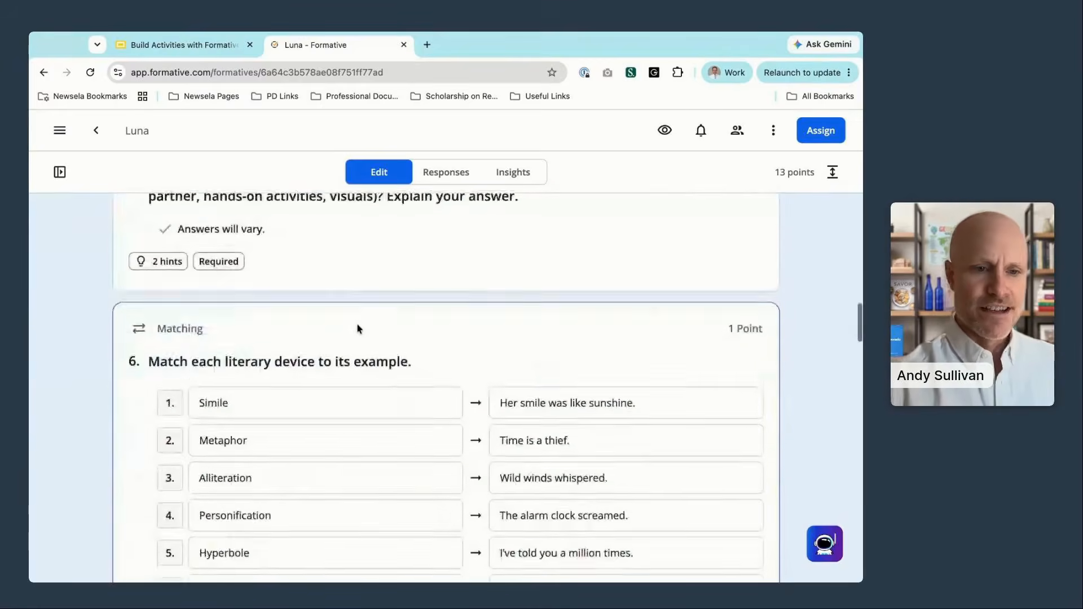
pyautogui.scroll(-3, 337, 449)
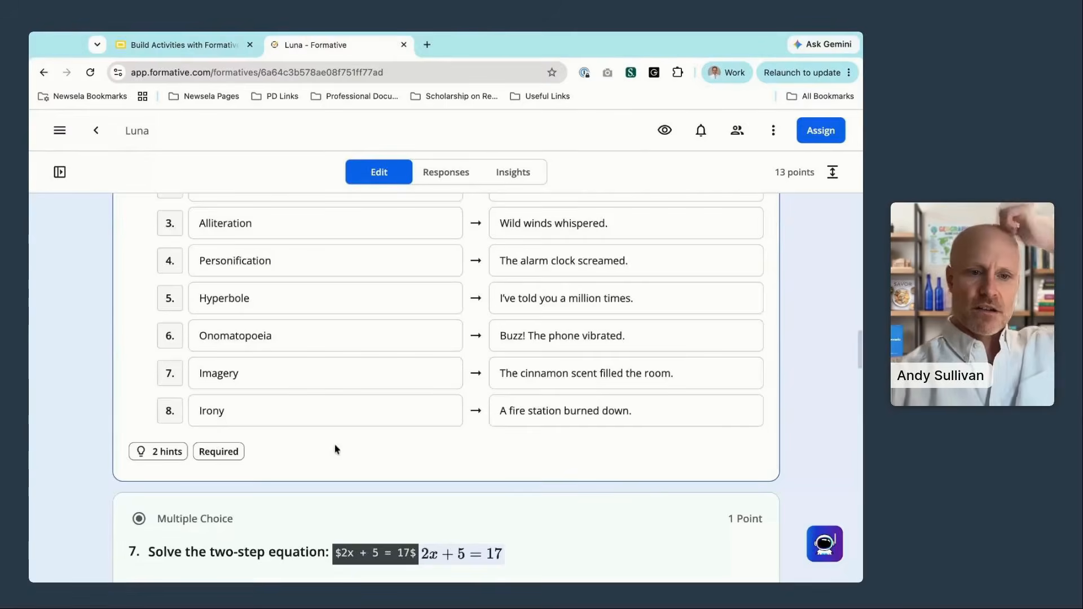
# Open the literary device matching question for editing and examine its hints, standards and expanded settings.
pyautogui.click(337, 449)
pyautogui.scroll(-3, 378, 479)
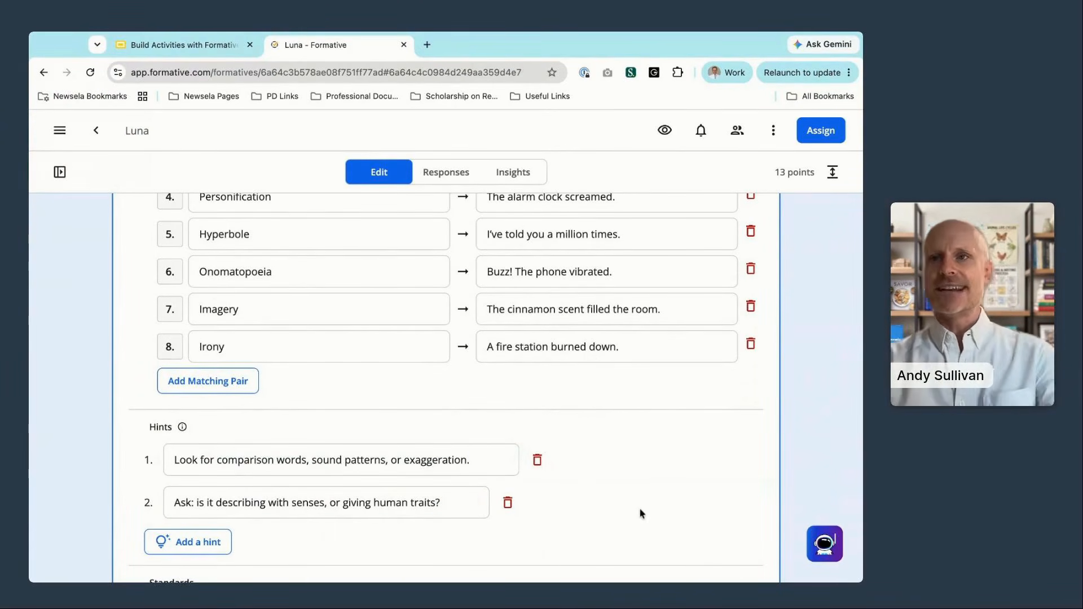
pyautogui.scroll(-3, 641, 513)
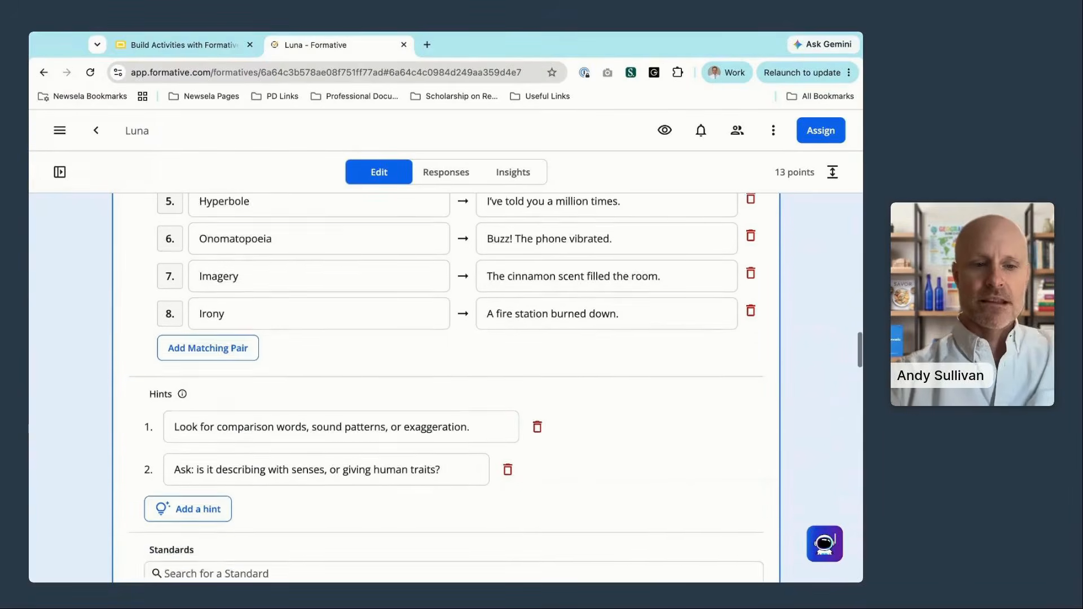
pyautogui.scroll(-2, 395, 451)
pyautogui.click(139, 503)
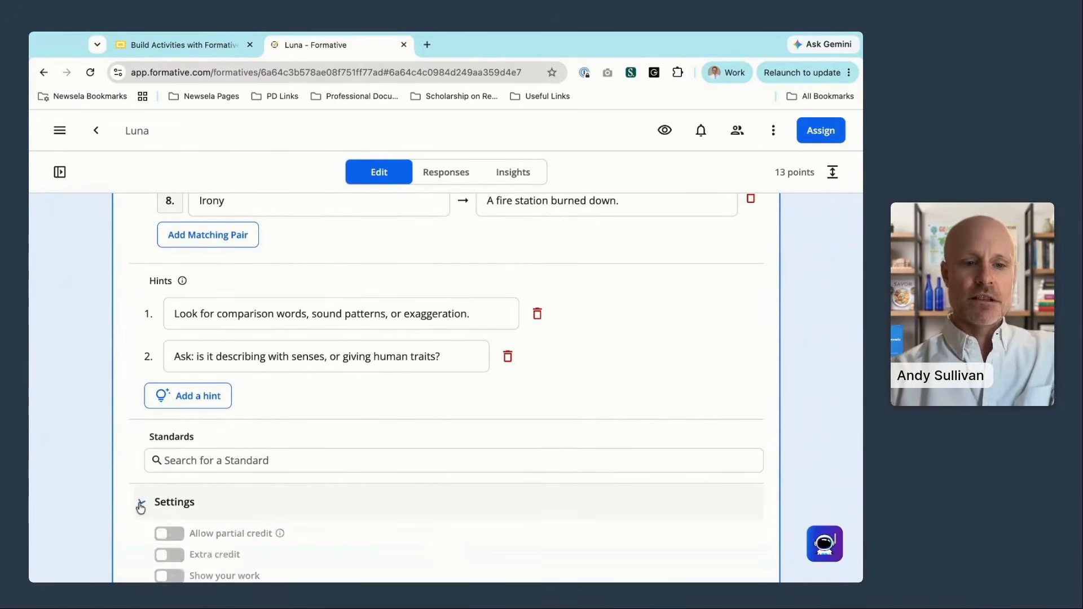
pyautogui.scroll(-5, 343, 498)
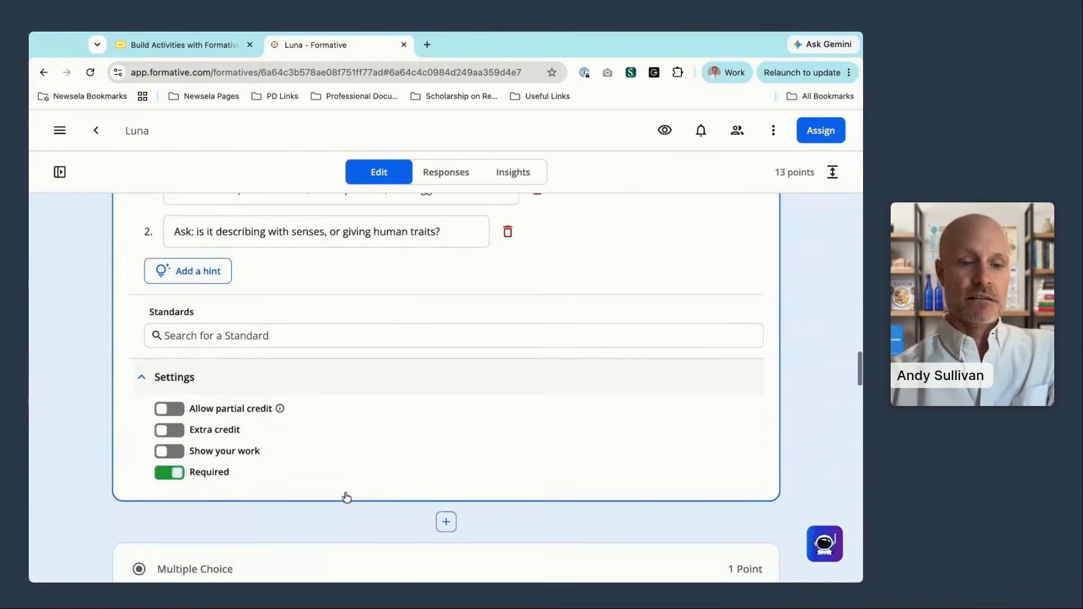
# Enable answer choice explanations on question 7 (2x + 5 = 17), bulk generate them and review the generated feedback.
pyautogui.click(347, 498)
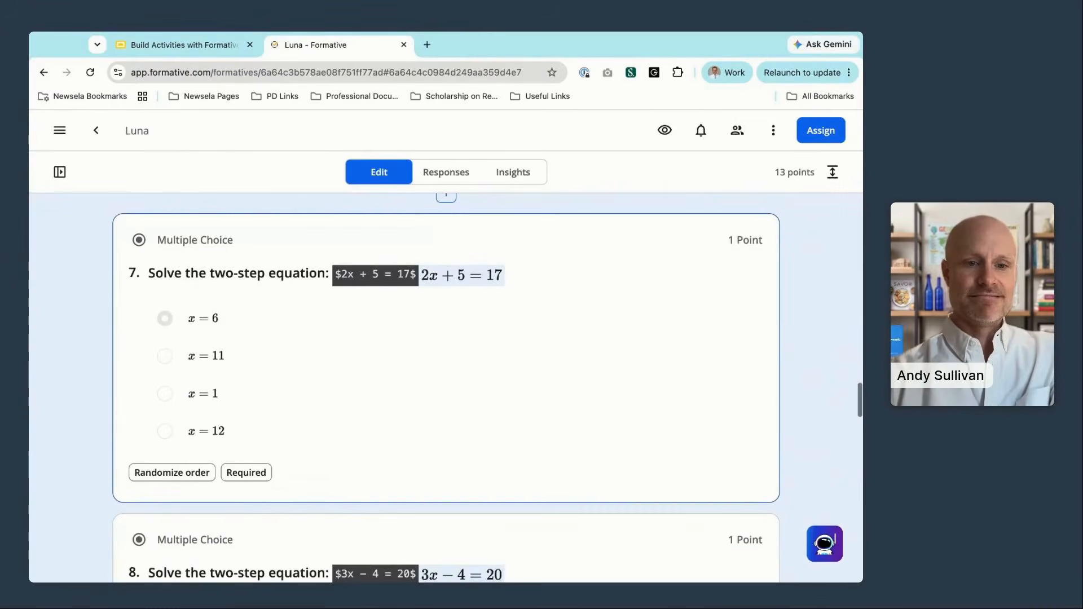
pyautogui.scroll(-3, 209, 502)
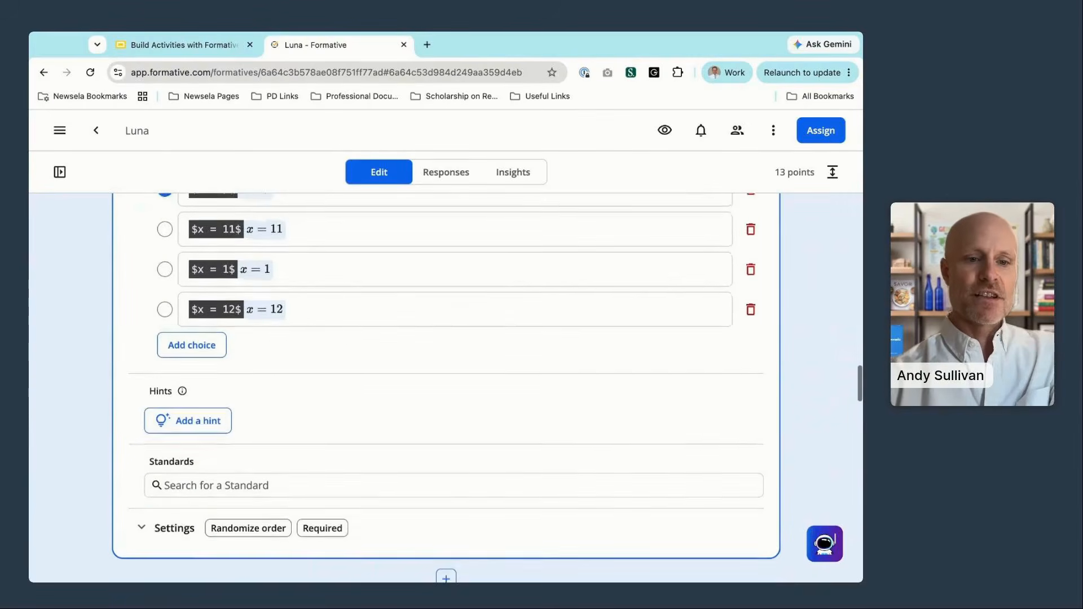
pyautogui.click(141, 525)
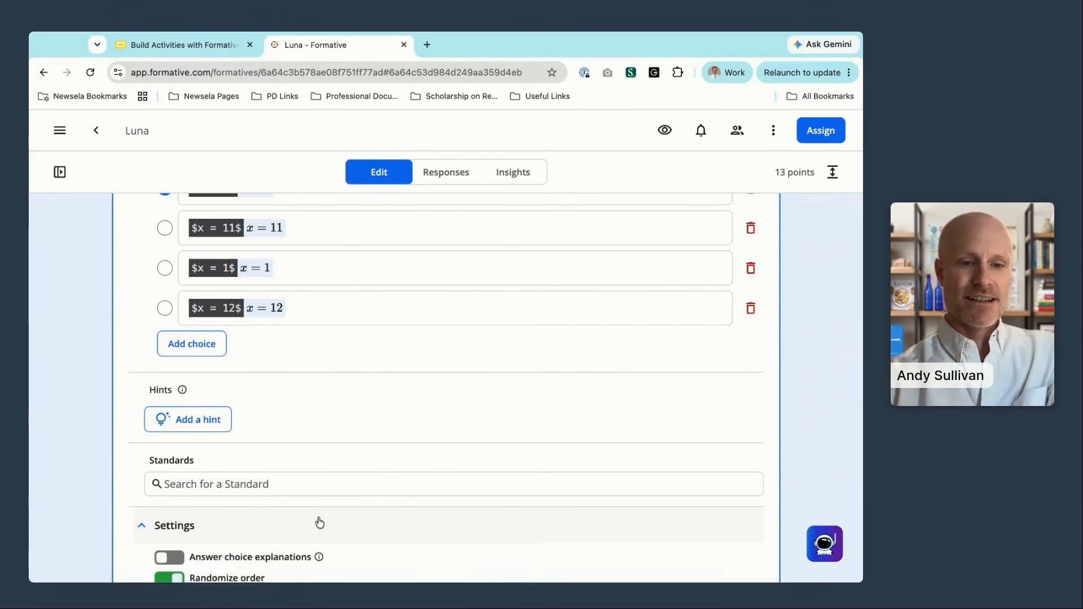
pyautogui.scroll(-1, 339, 519)
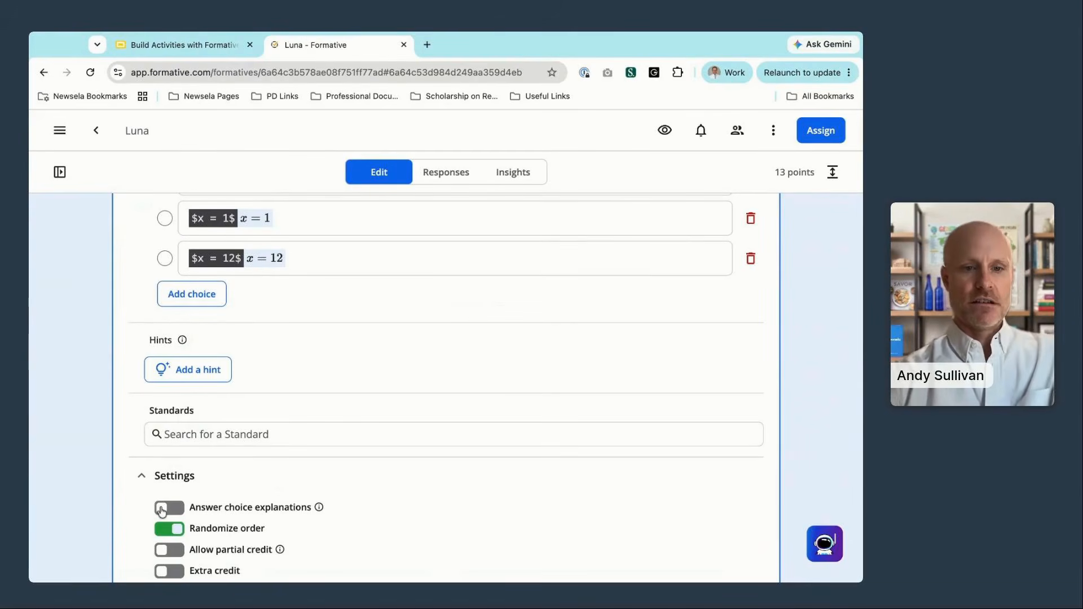
pyautogui.click(162, 508)
pyautogui.scroll(-2, 226, 479)
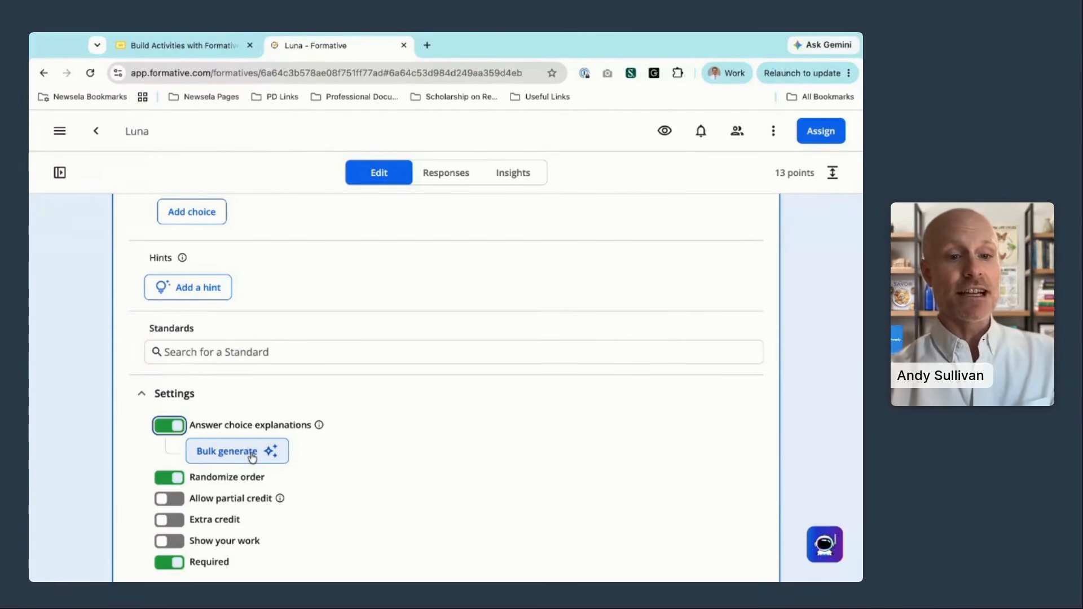
pyautogui.click(253, 457)
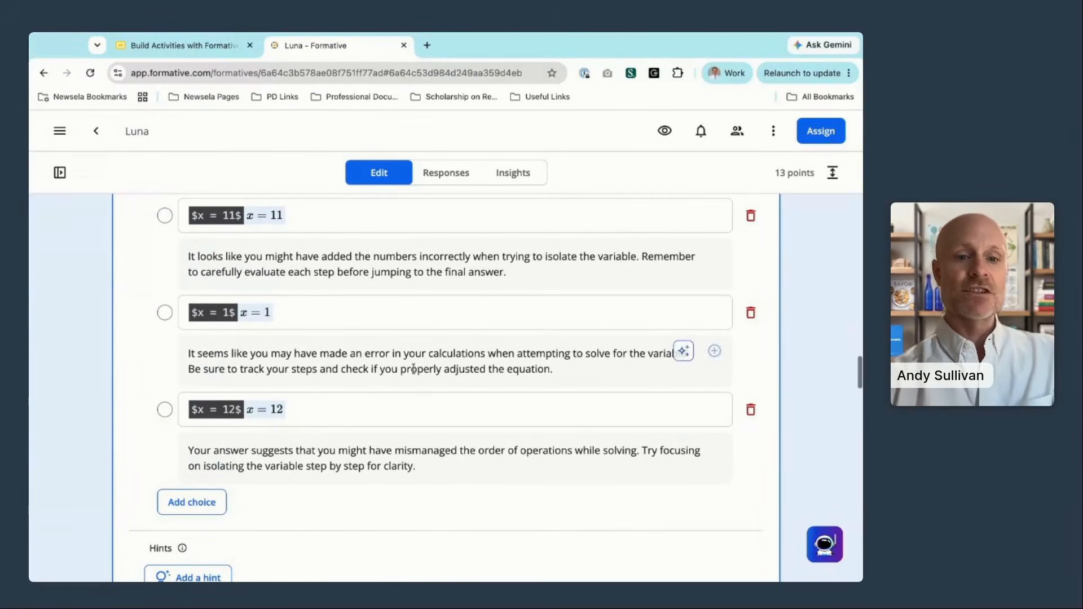
pyautogui.scroll(2, 450, 358)
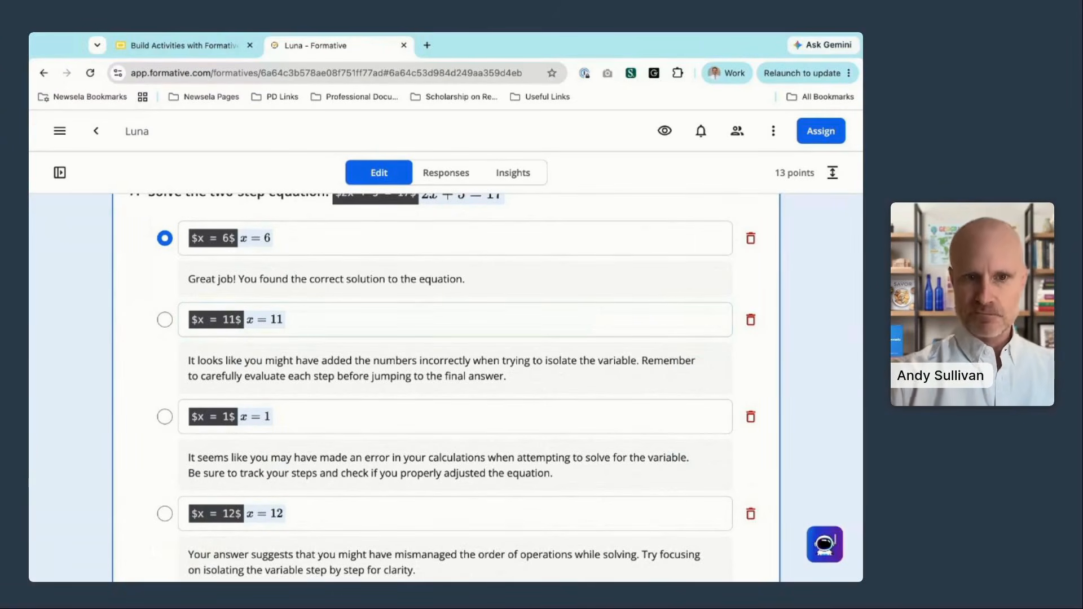
pyautogui.scroll(1, 445, 384)
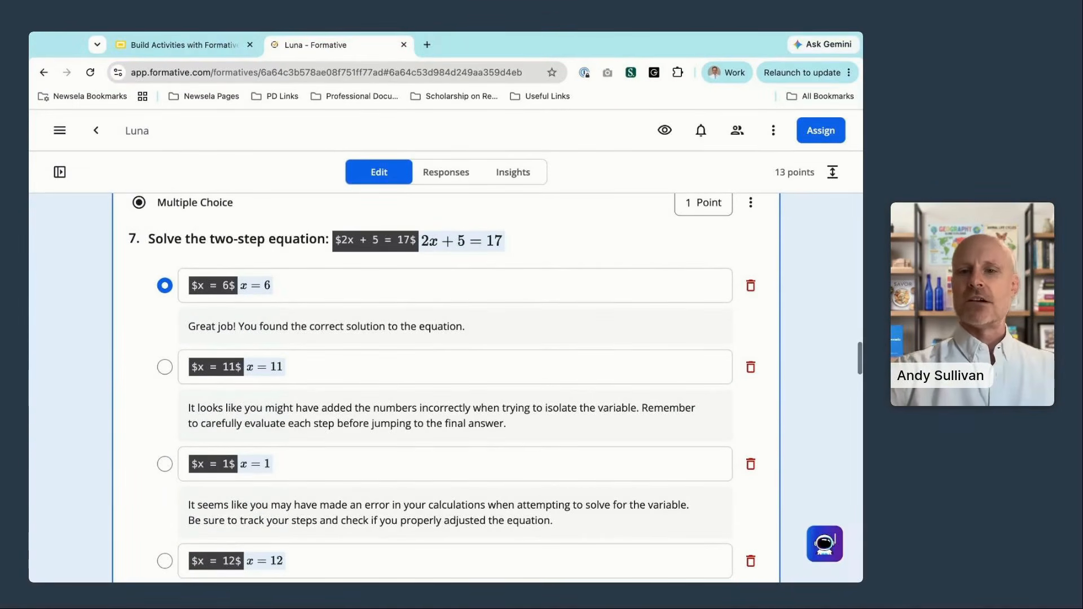
# Select the Marshall ELA class for assigning the Luna formative and look through that class's assign settings.
pyautogui.scroll(20, 825, 315)
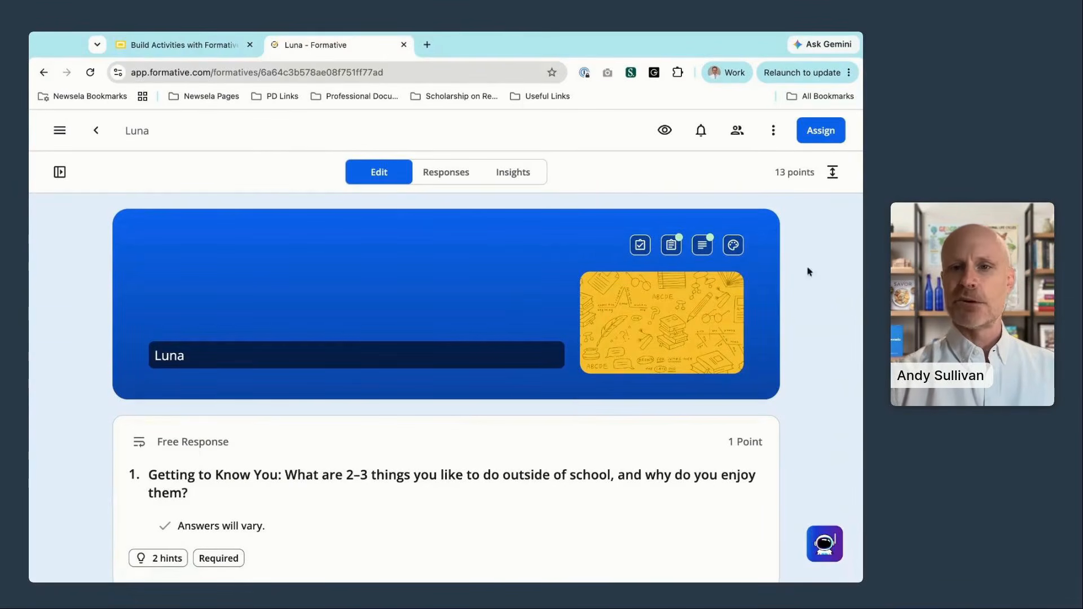
pyautogui.click(827, 135)
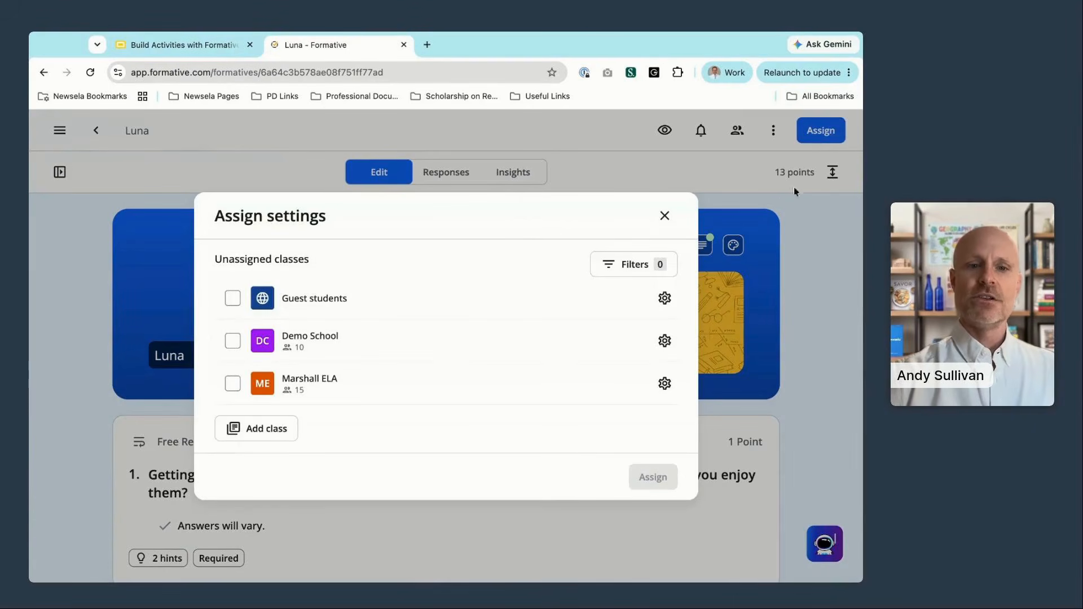
pyautogui.click(236, 385)
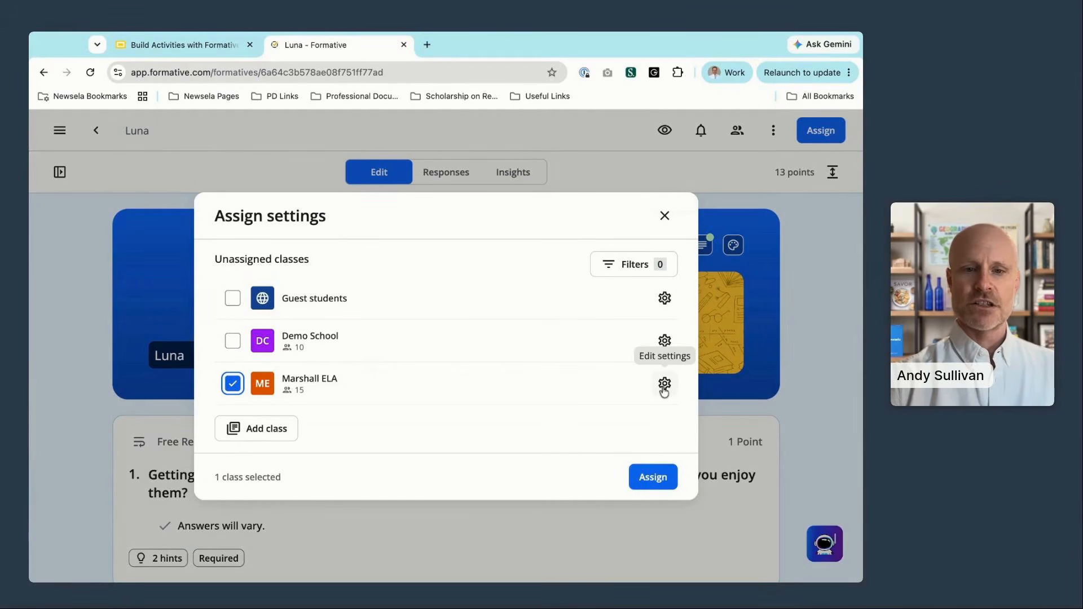
pyautogui.click(665, 383)
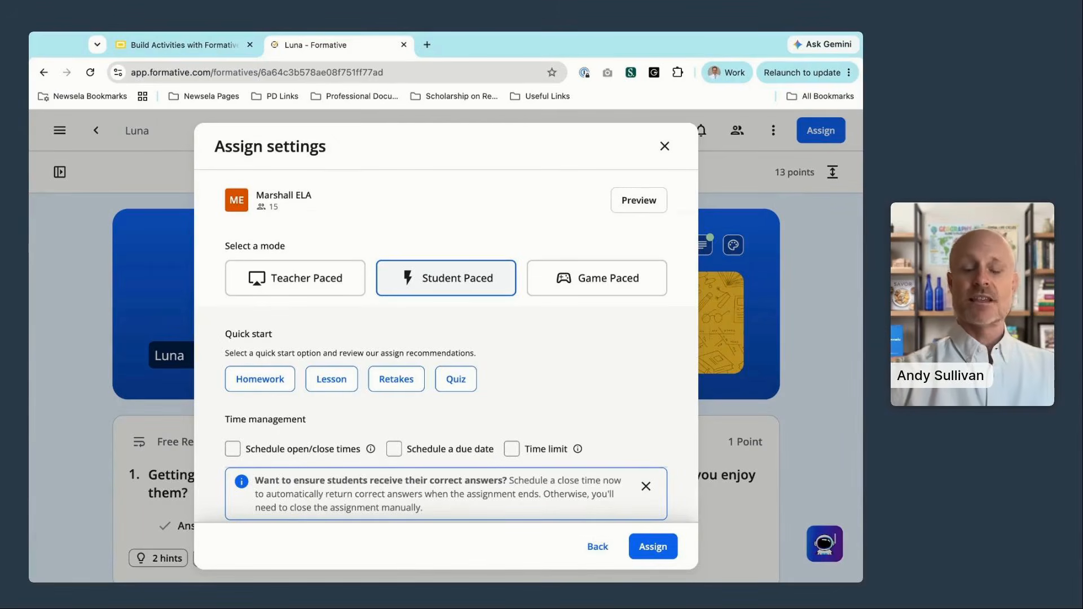
pyautogui.scroll(-6, 445, 349)
pyautogui.scroll(-5, 446, 350)
pyautogui.scroll(-2, 459, 378)
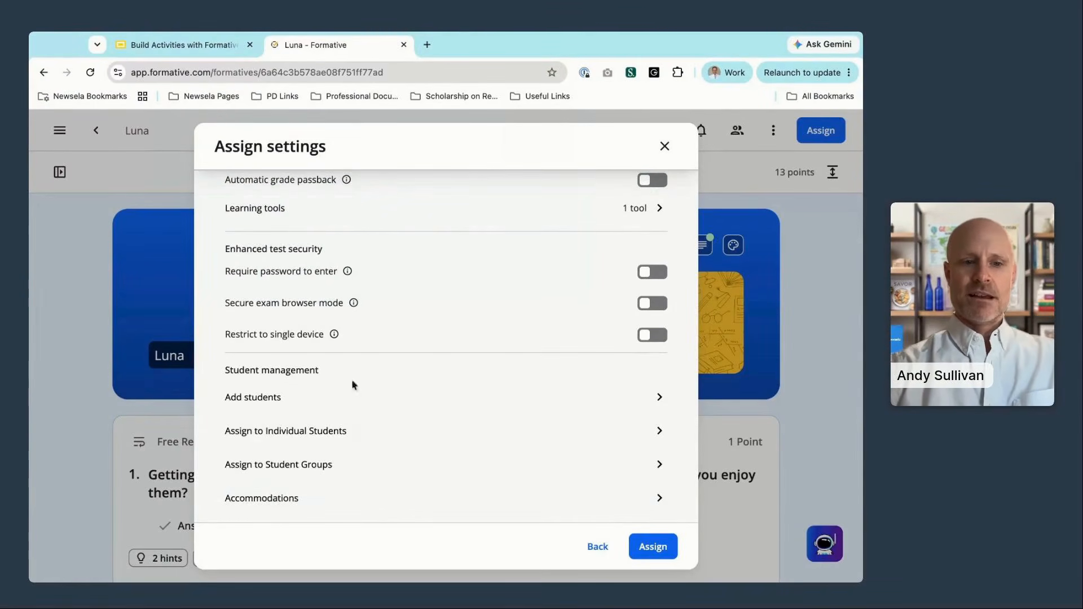
# Give the first student in the Marshall ELA accommodations list text-to-speech and return to the main assign settings.
pyautogui.click(355, 501)
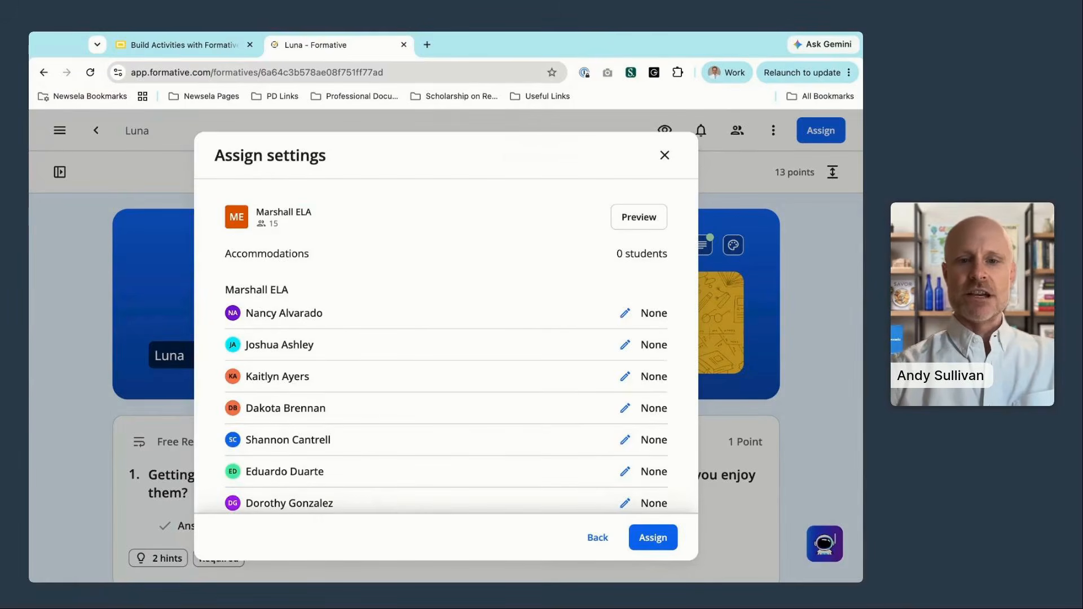
pyautogui.click(624, 313)
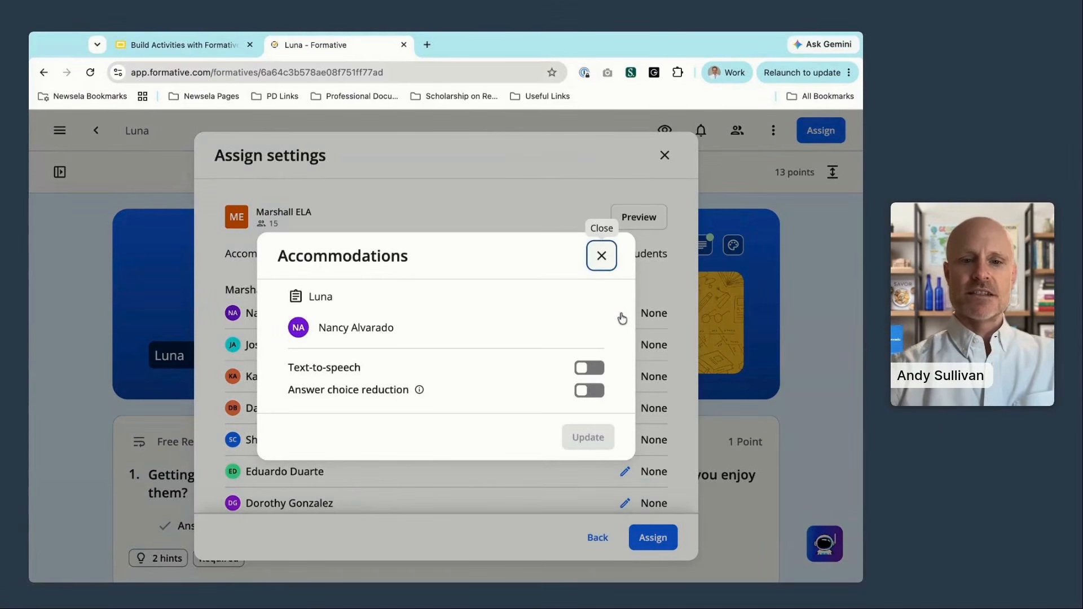
pyautogui.click(589, 368)
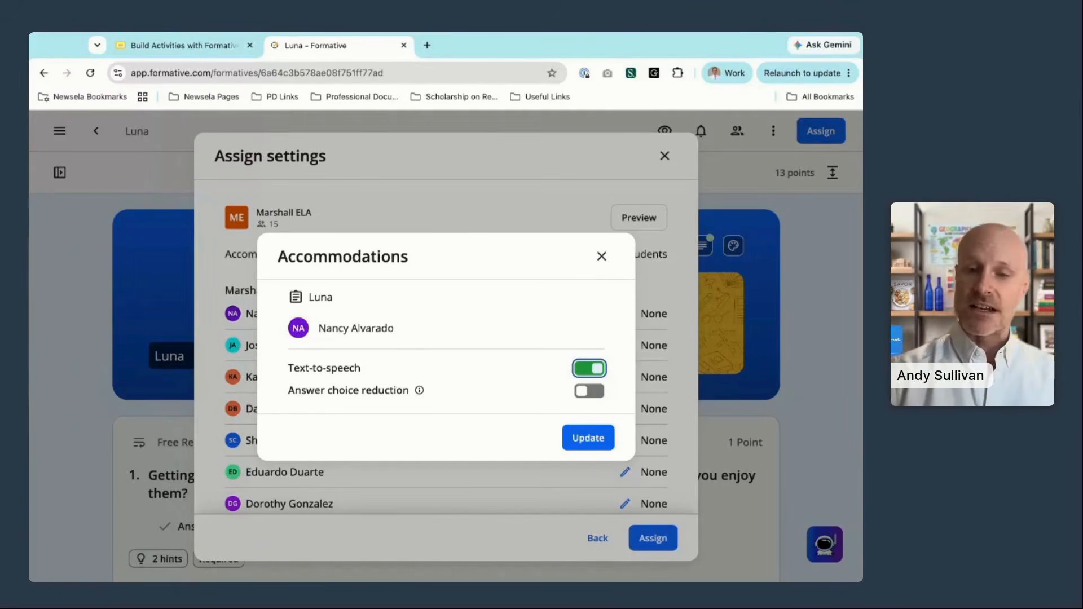
pyautogui.click(588, 438)
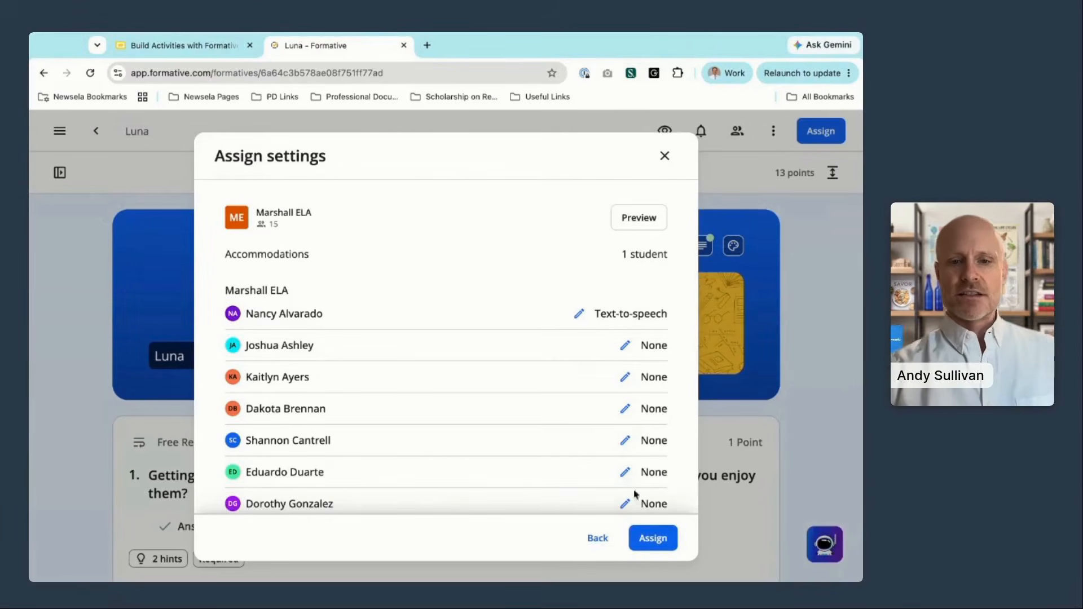
pyautogui.click(597, 538)
# Enable the student translator in the learning tools for Marshall ELA and return to the main assign settings.
pyautogui.scroll(-6, 568, 424)
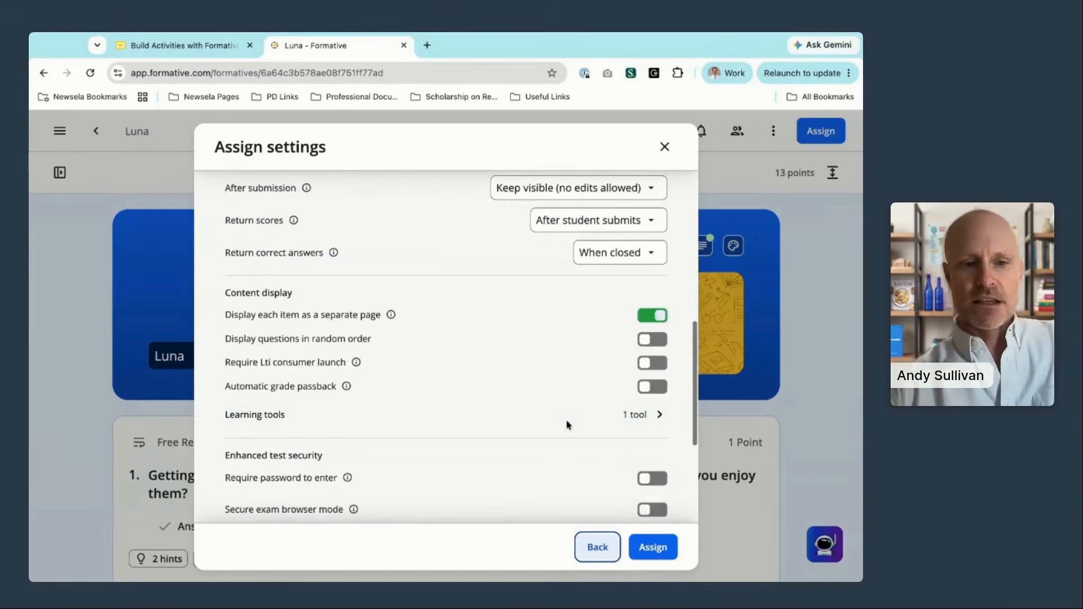
pyautogui.click(640, 415)
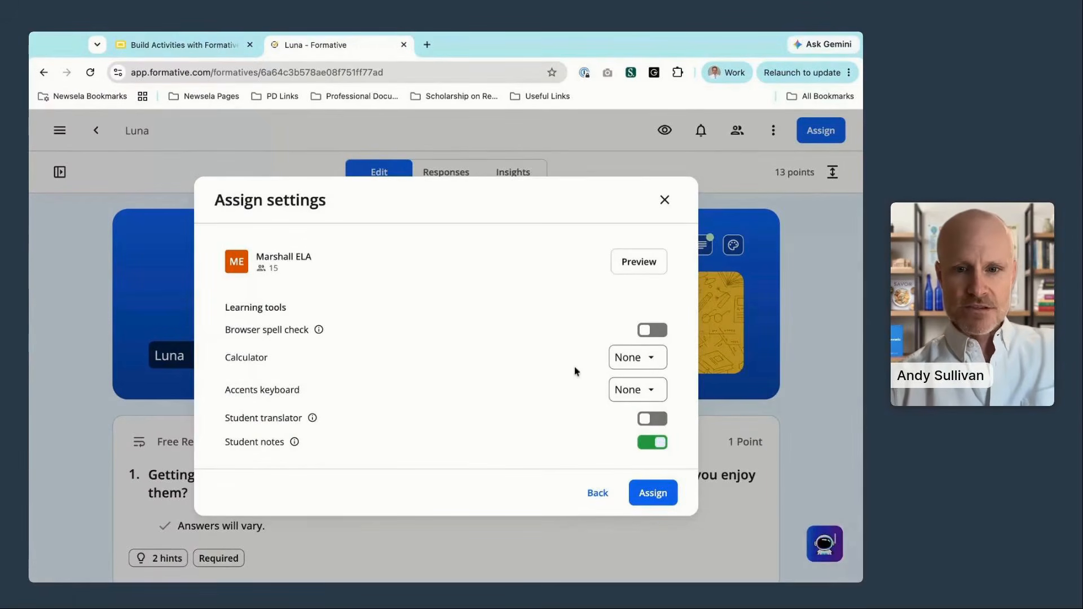
pyautogui.click(638, 418)
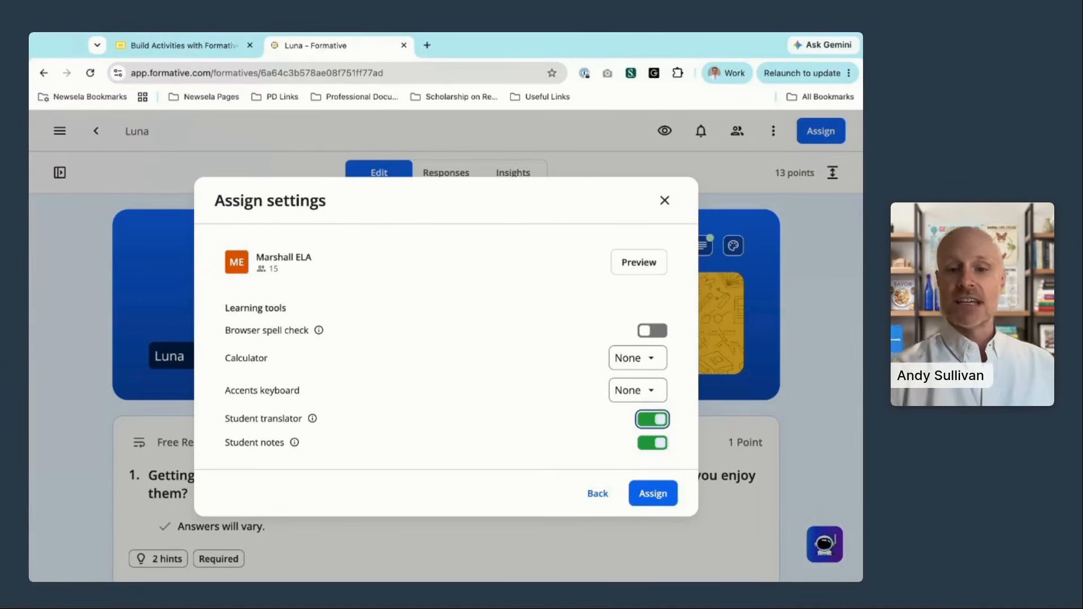
pyautogui.click(594, 494)
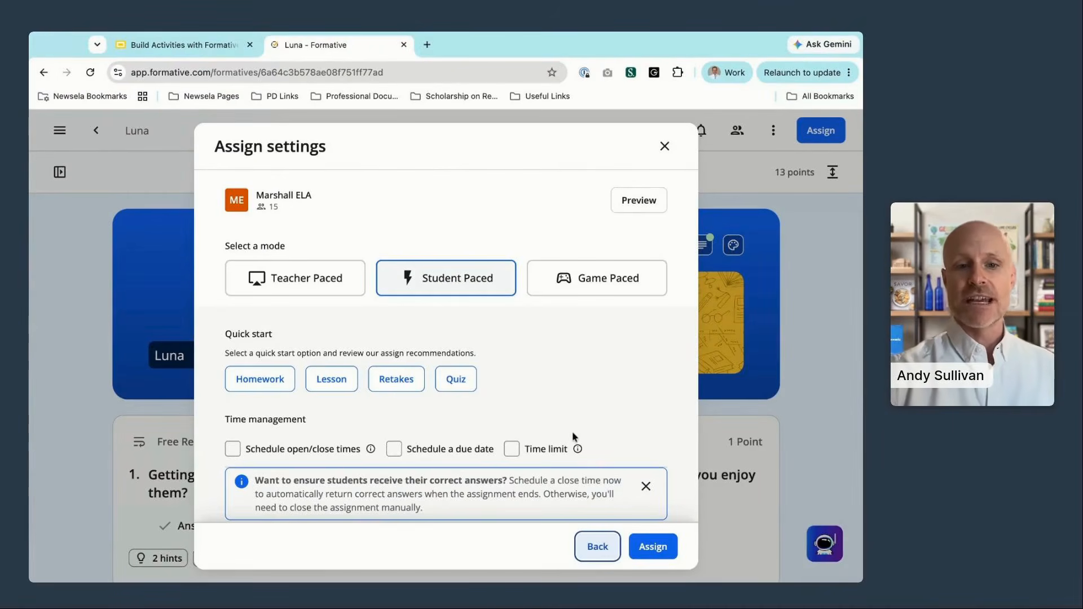
pyautogui.scroll(-5, 573, 433)
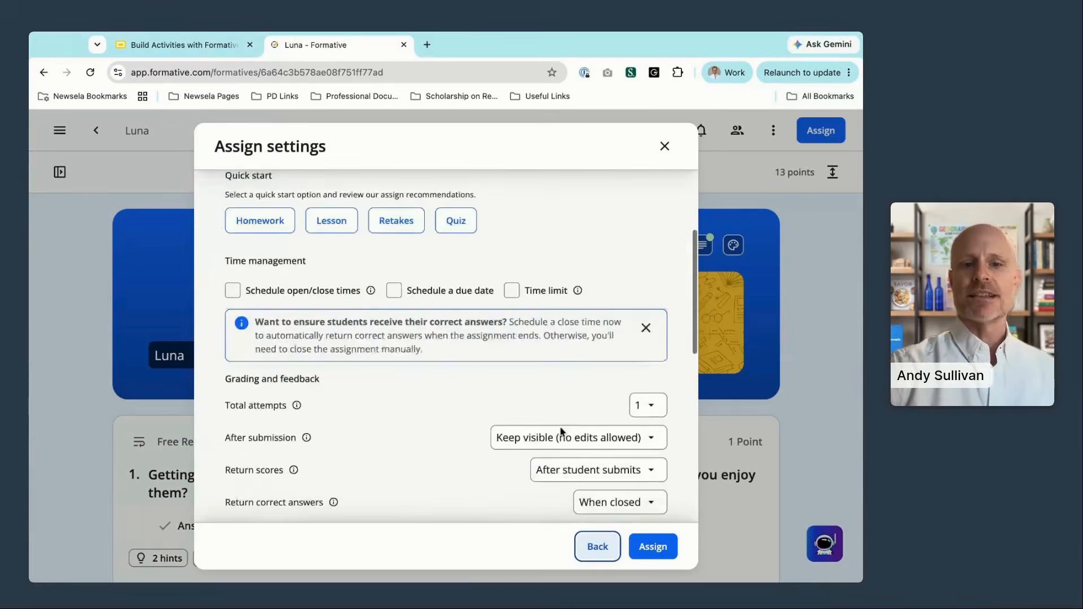
# Look over the test security and student management options in the assign settings, and close them without assigning.
pyautogui.scroll(-8, 560, 432)
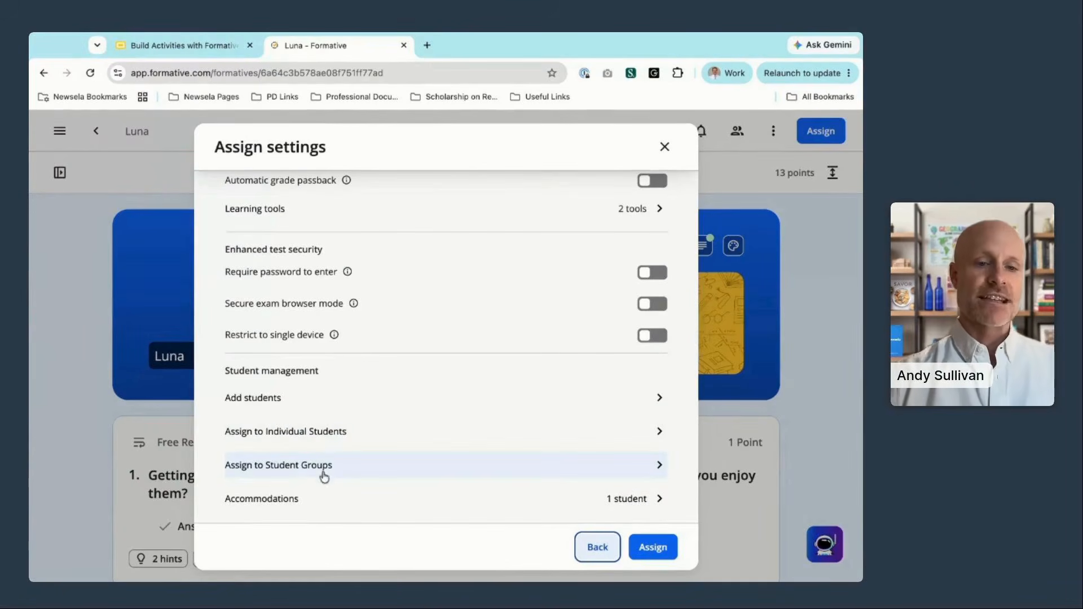
pyautogui.click(664, 147)
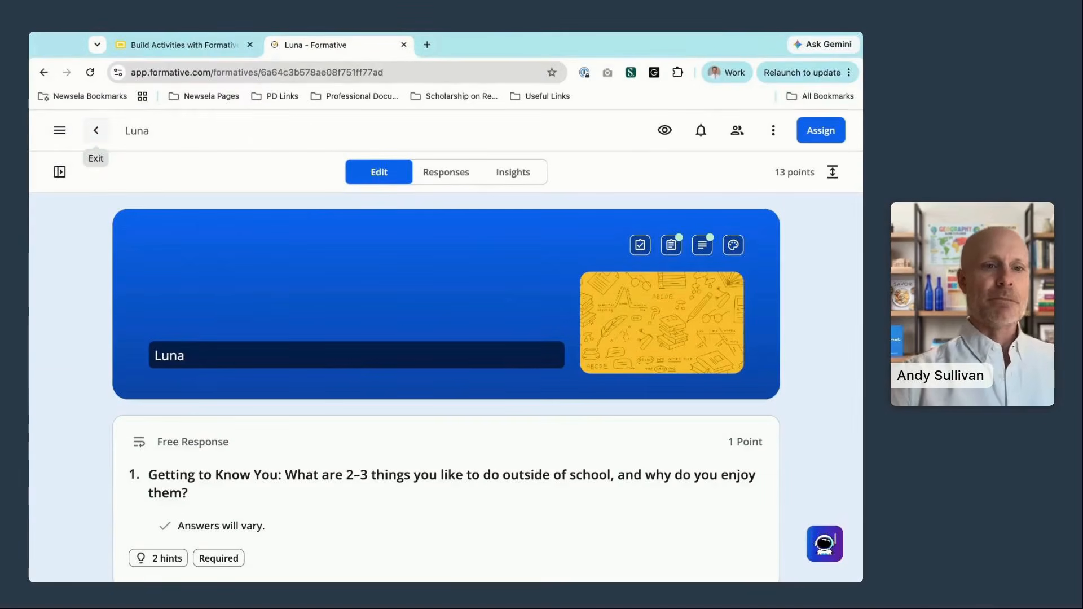
# Open the Unit Benchmark (Common Assessment) formative from the ELA Demo- 7th Grade Unit 2 folder in Activities.
pyautogui.click(64, 136)
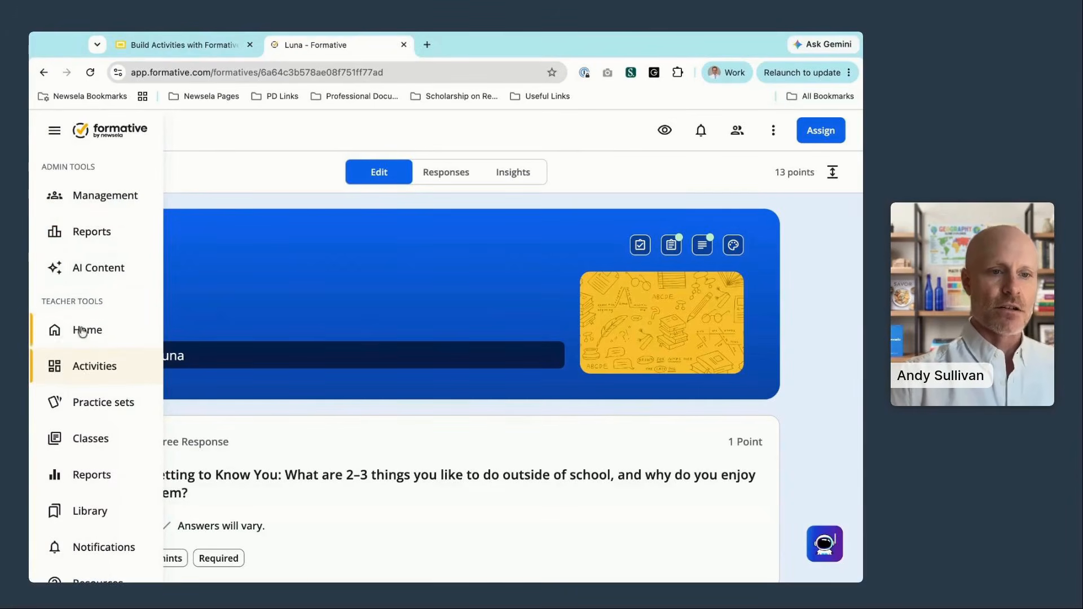
pyautogui.click(84, 369)
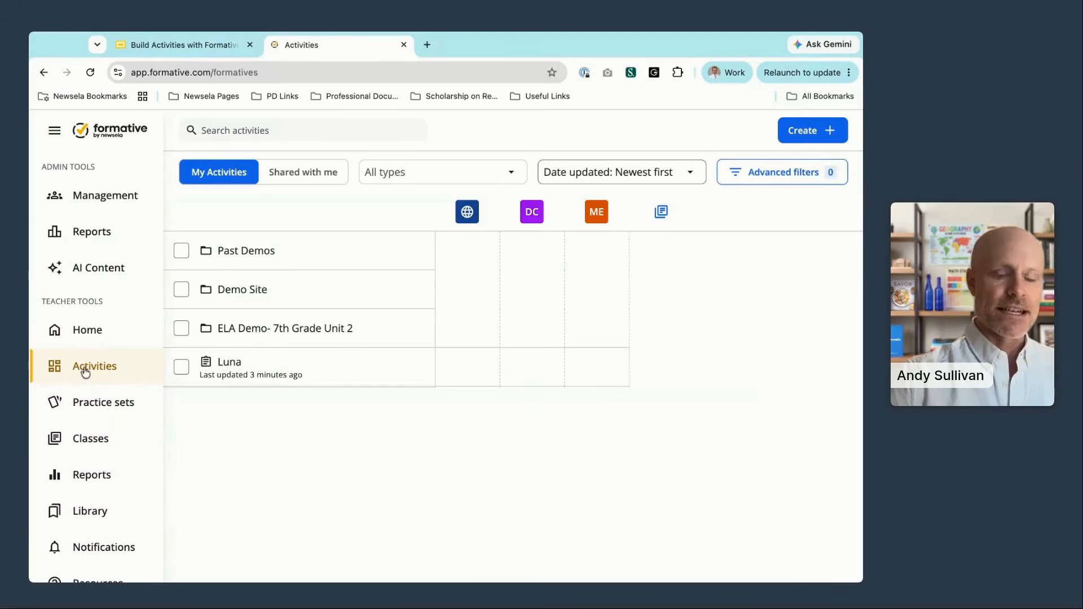
pyautogui.click(325, 332)
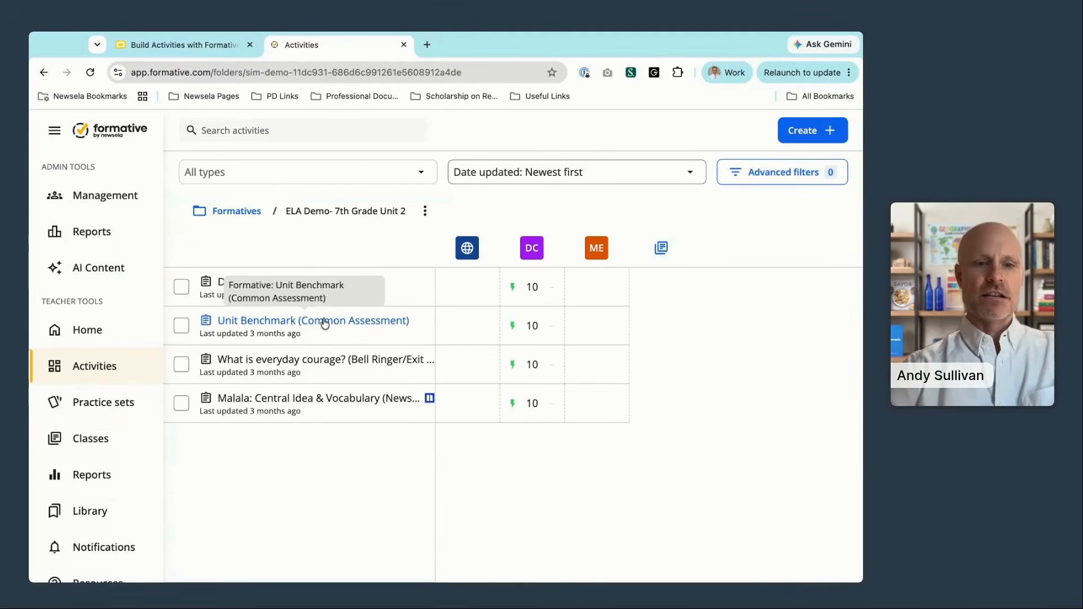
pyautogui.click(324, 322)
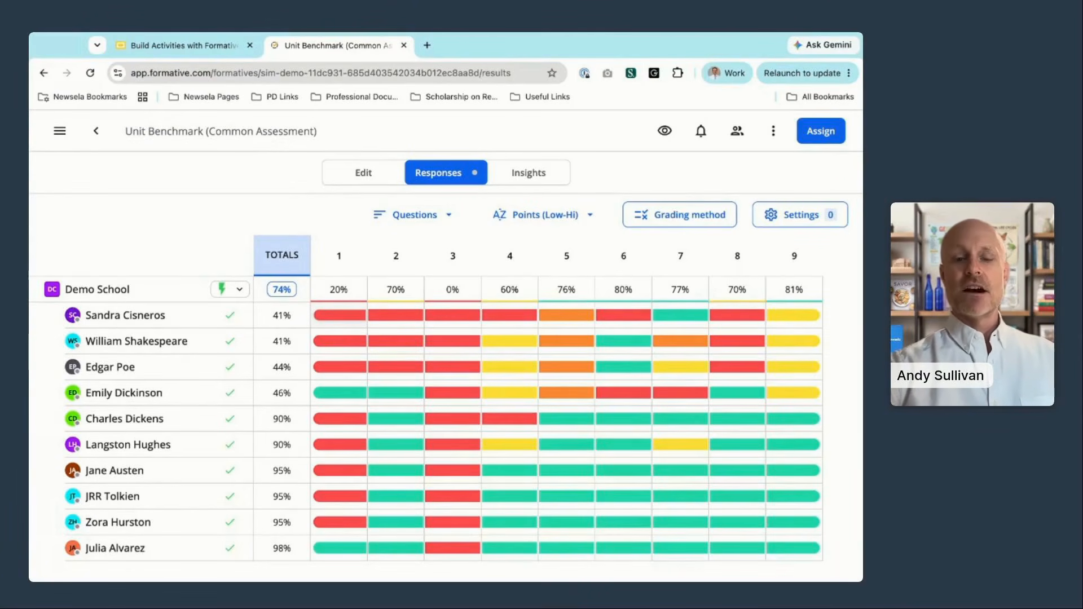
# View the Unit Benchmark responses grouped by standards, and return the grouping to questions.
pyautogui.click(449, 219)
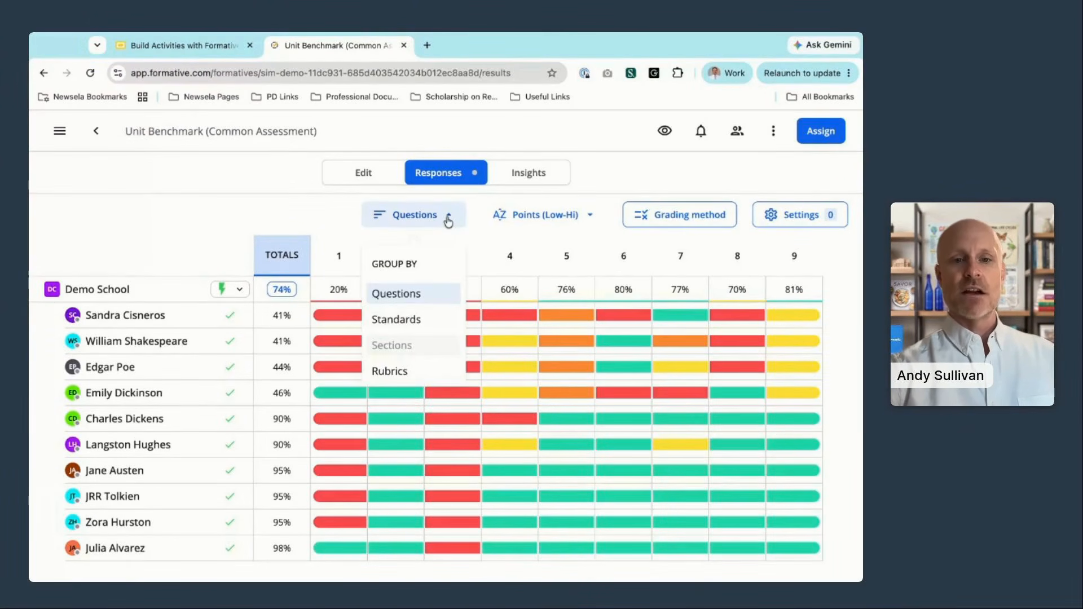
pyautogui.click(423, 320)
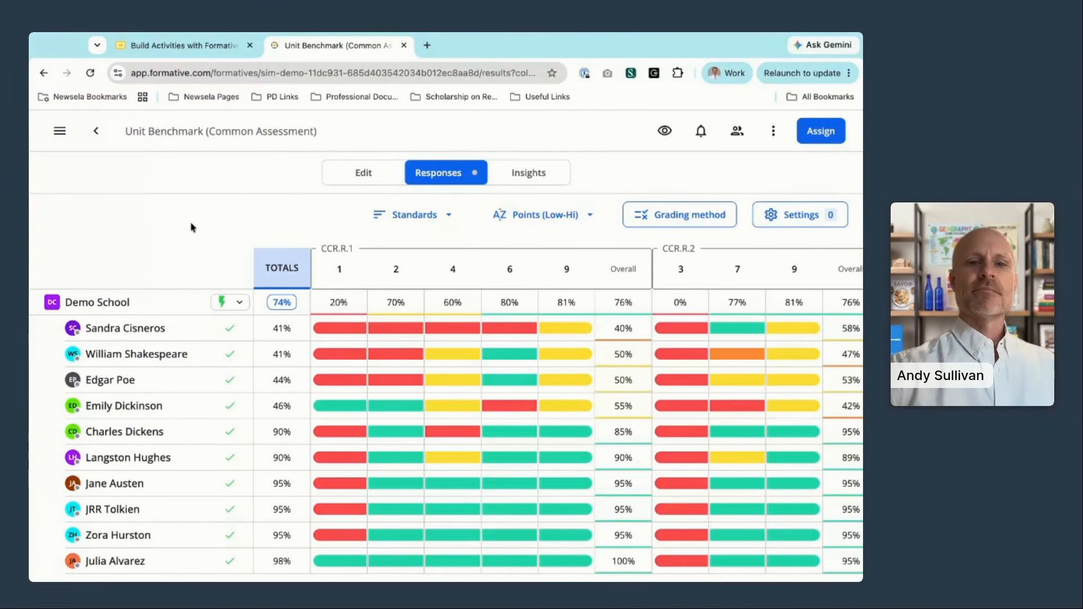
pyautogui.click(434, 217)
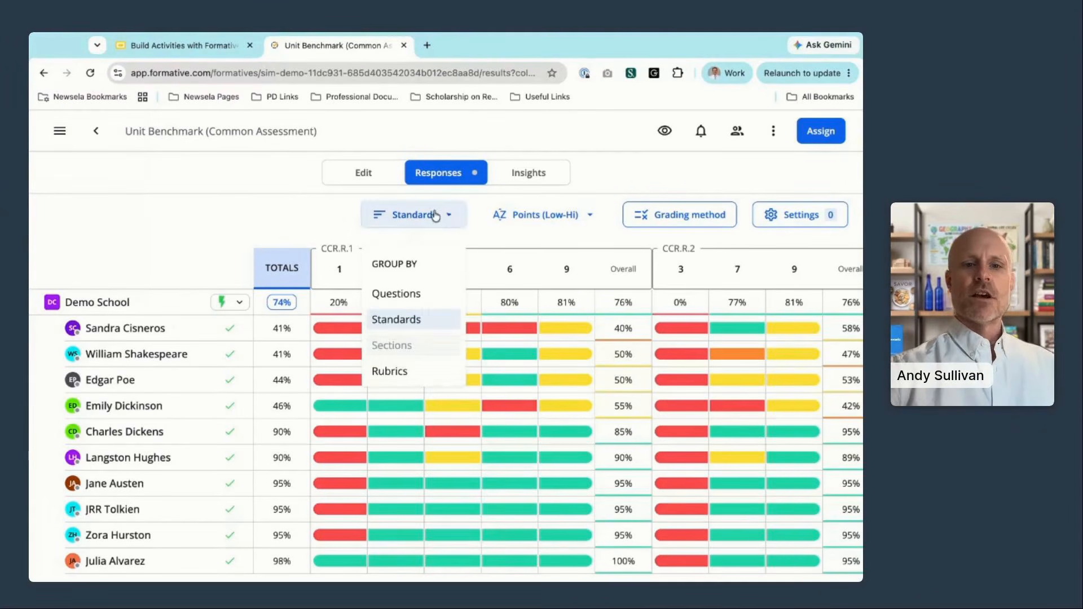
pyautogui.click(412, 294)
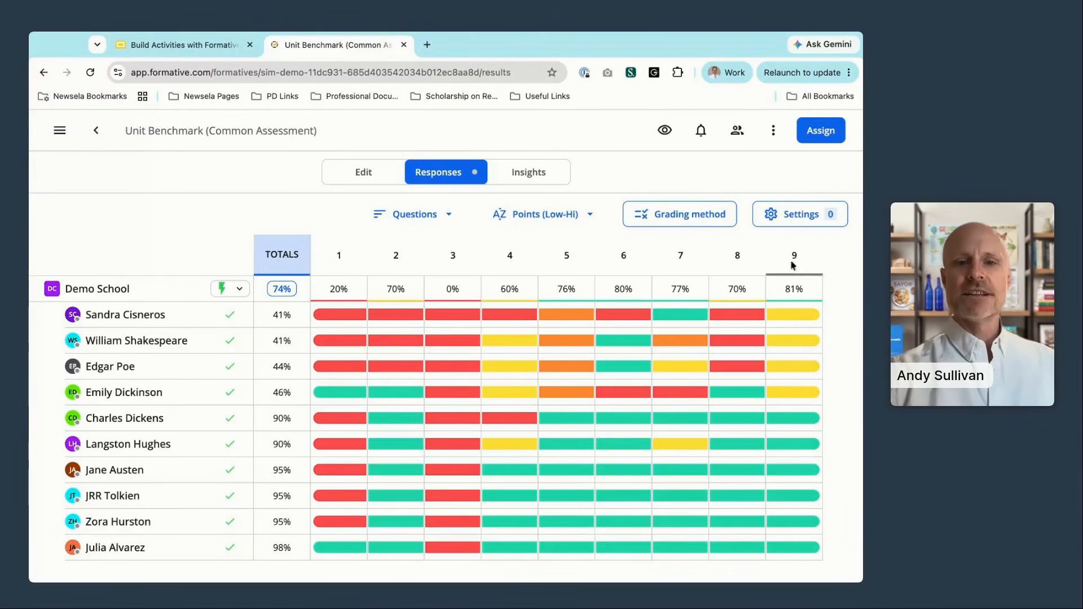
# Open the Unit Benchmark's insights and examine the overall performance breakdown by score category.
pyautogui.click(523, 177)
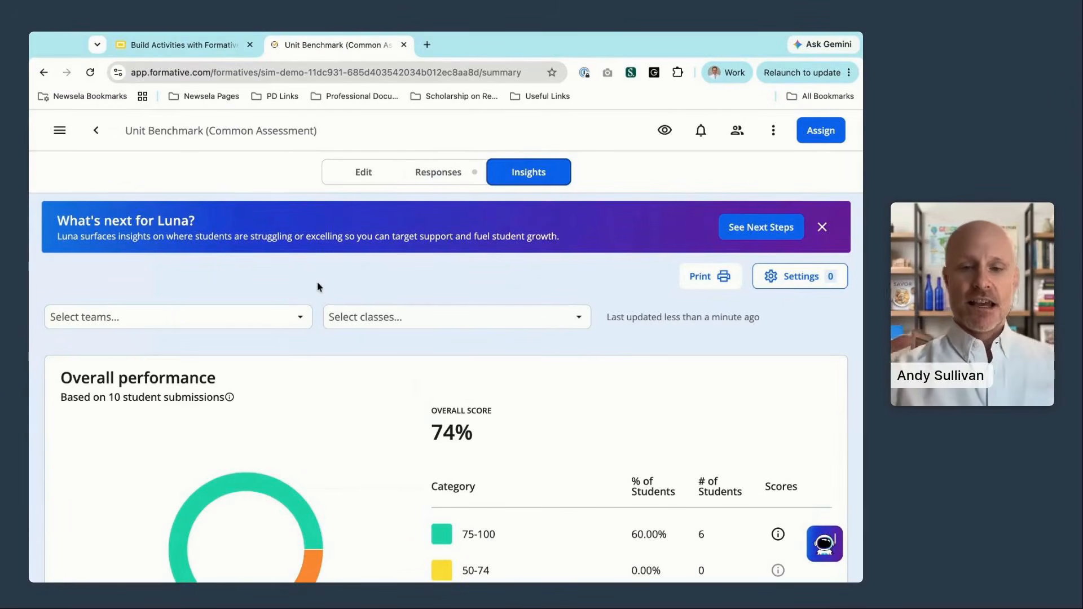
pyautogui.scroll(-3, 317, 282)
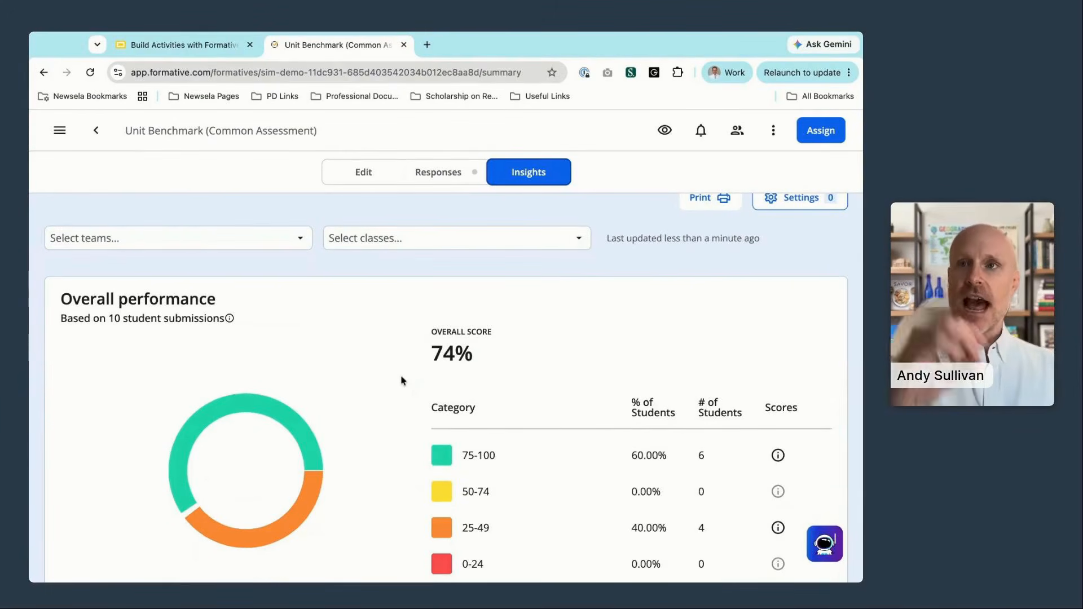
pyautogui.scroll(-3, 400, 381)
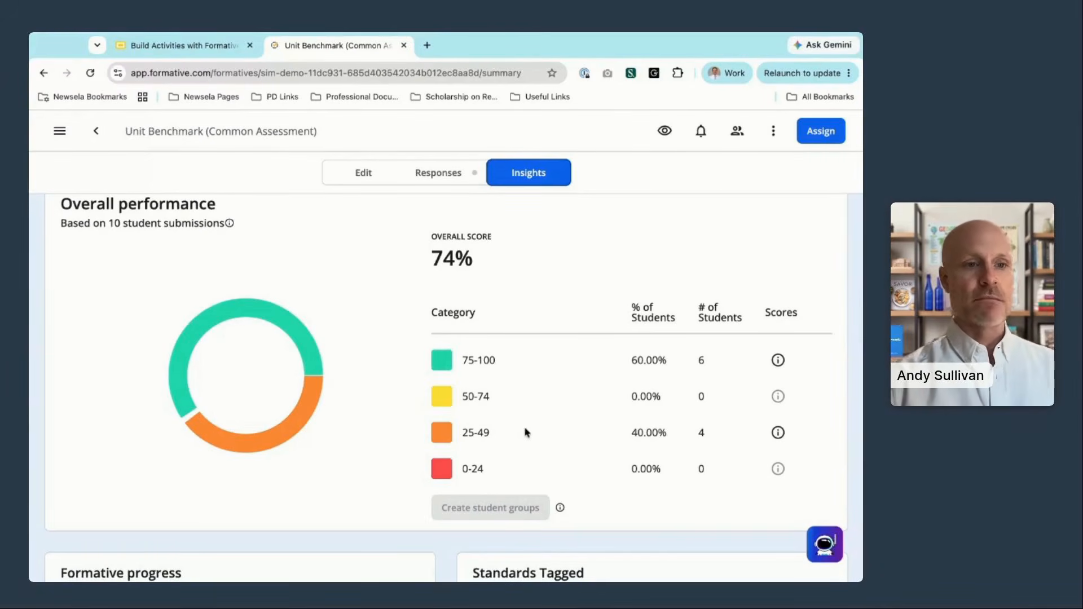
pyautogui.click(62, 133)
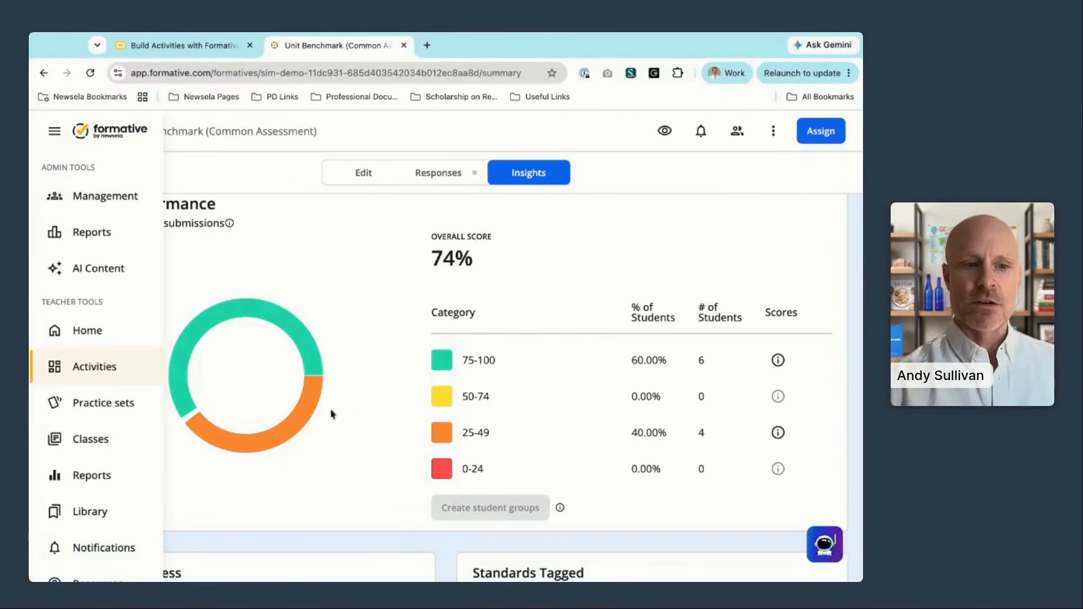
pyautogui.scroll(-2, 128, 508)
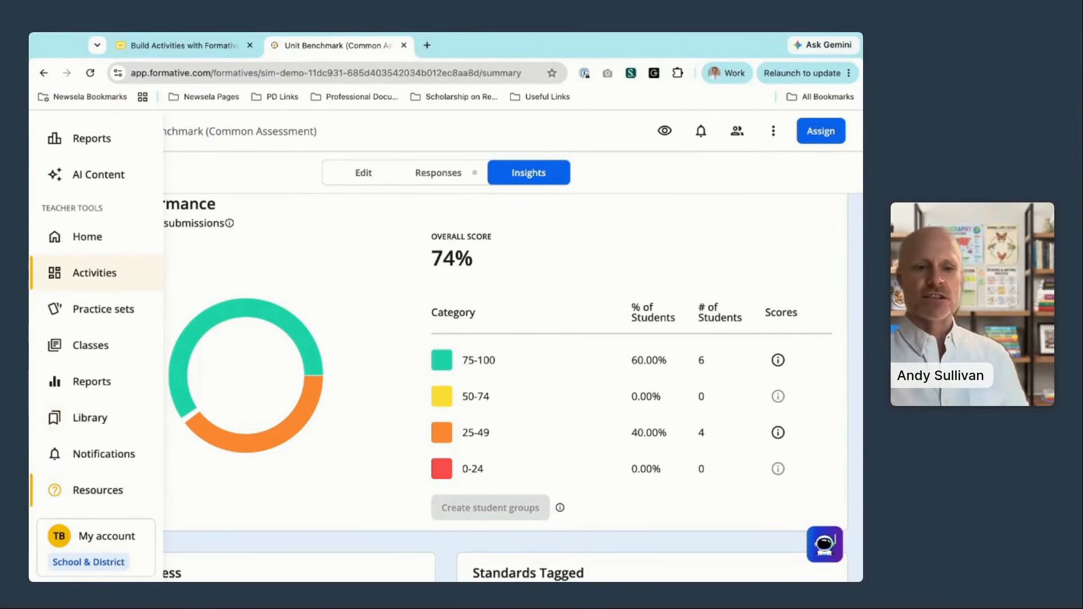
pyautogui.click(111, 533)
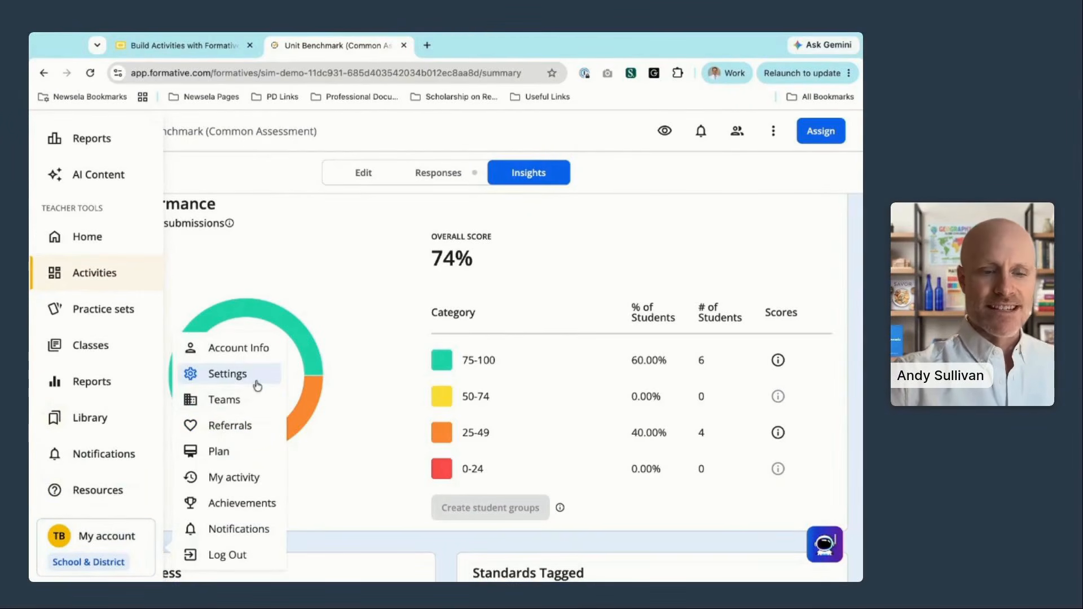
# Examine the benchmark's formative progress, tagged standards, underperforming questions, item type performance and rubric performance insights.
pyautogui.scroll(-3, 381, 254)
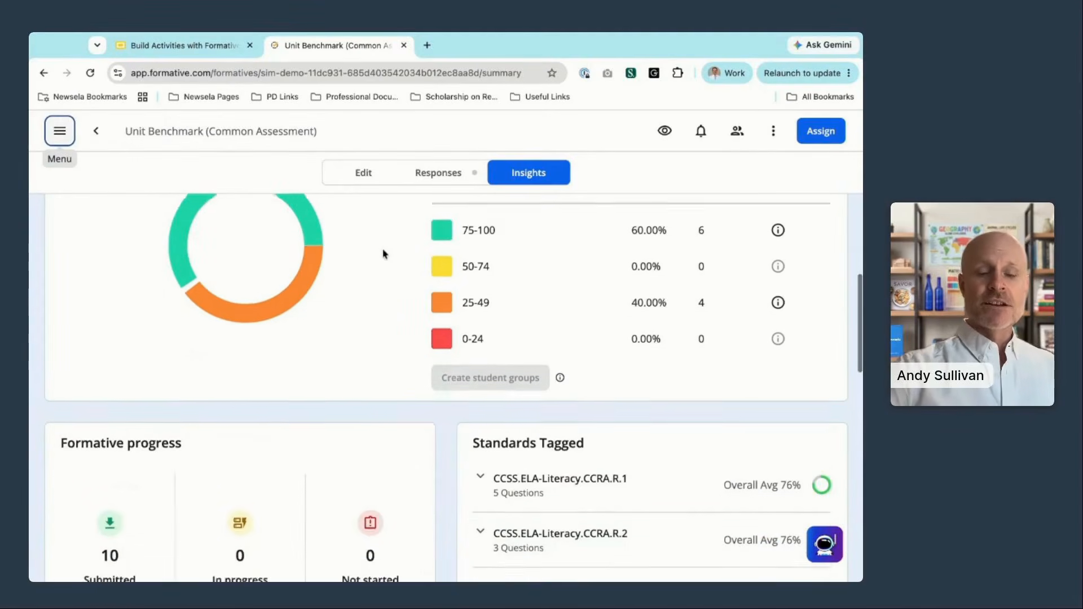
pyautogui.scroll(-1, 457, 429)
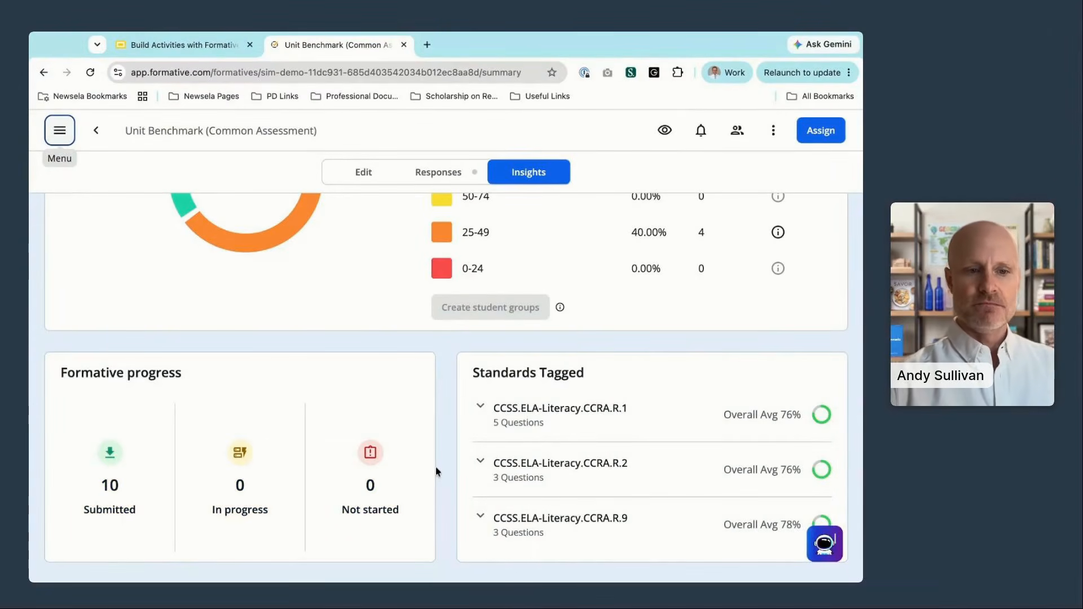
pyautogui.scroll(-3, 436, 471)
pyautogui.scroll(-2, 437, 471)
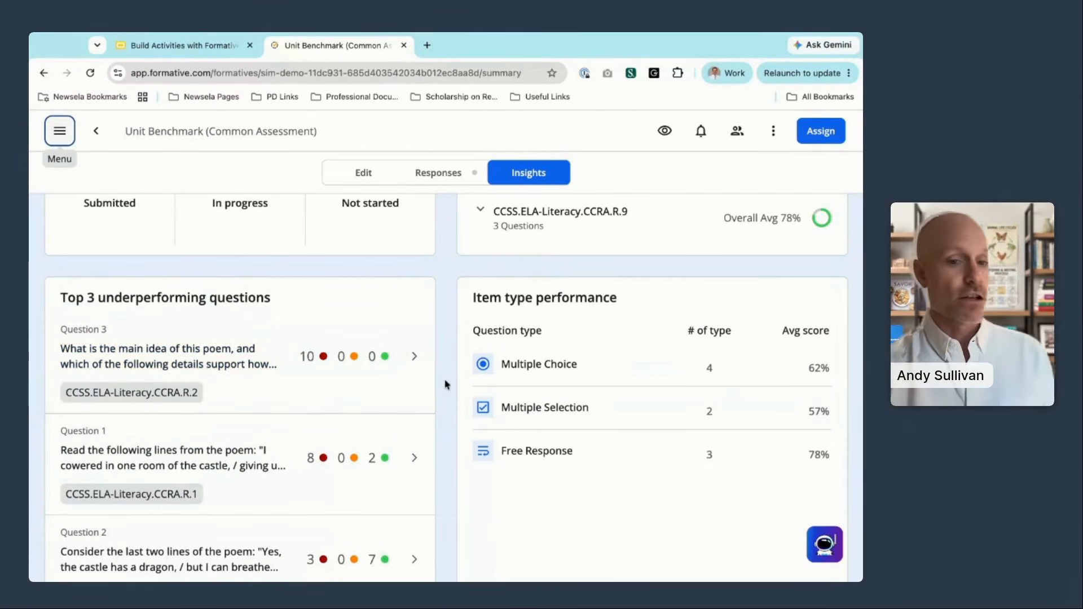
pyautogui.scroll(-2, 447, 380)
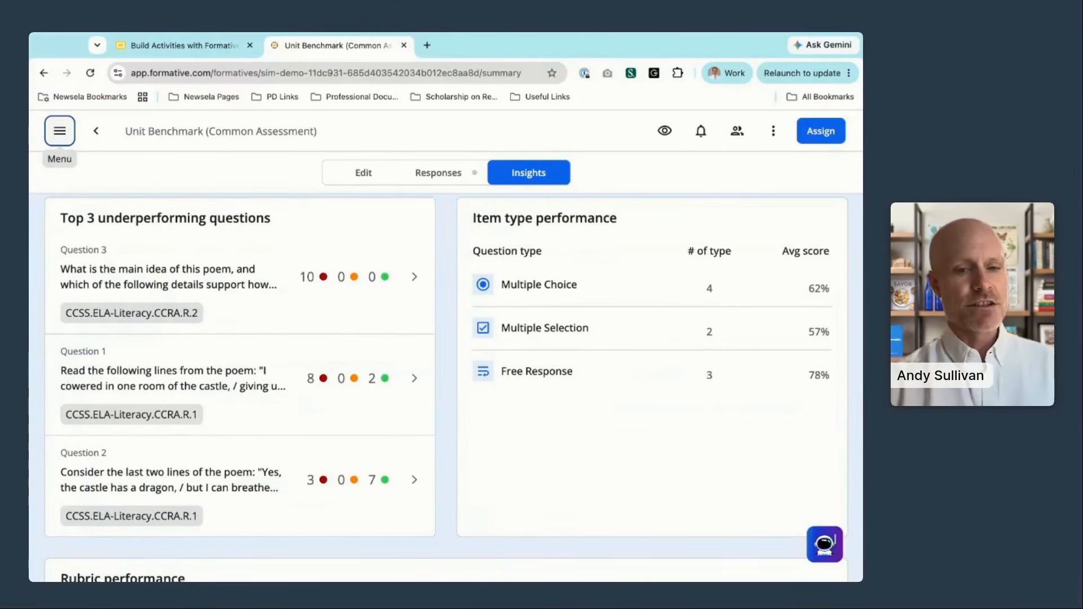
pyautogui.scroll(-4, 448, 387)
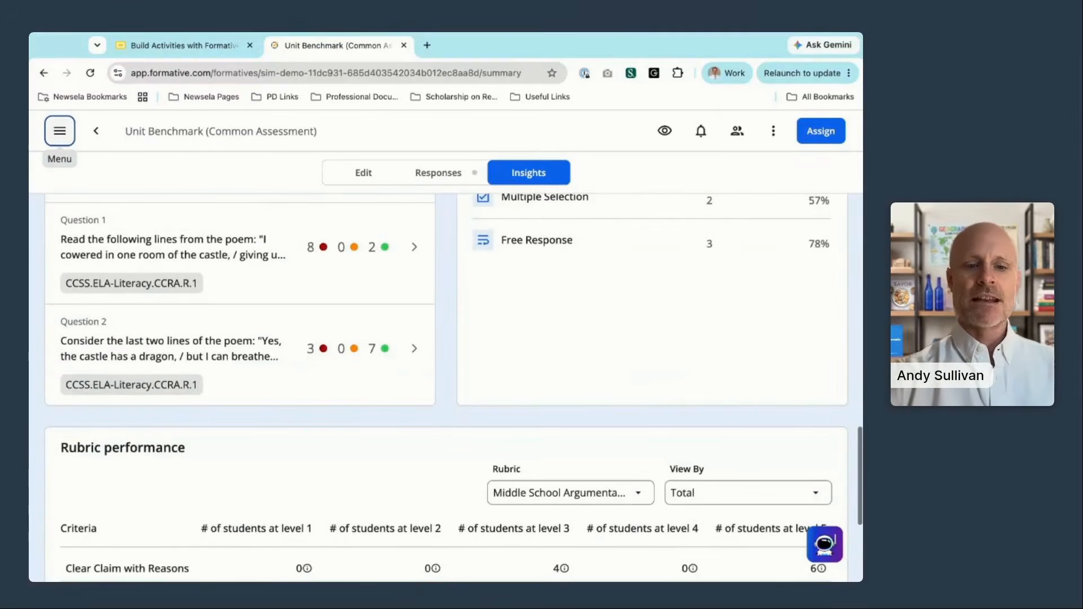
pyautogui.scroll(-2, 434, 385)
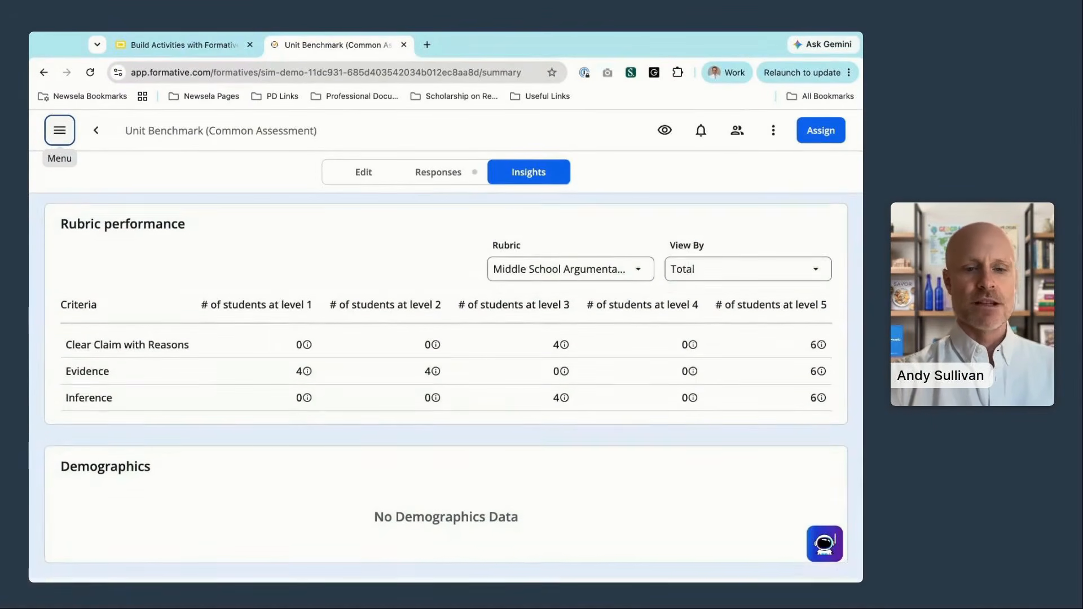
pyautogui.scroll(3, 471, 450)
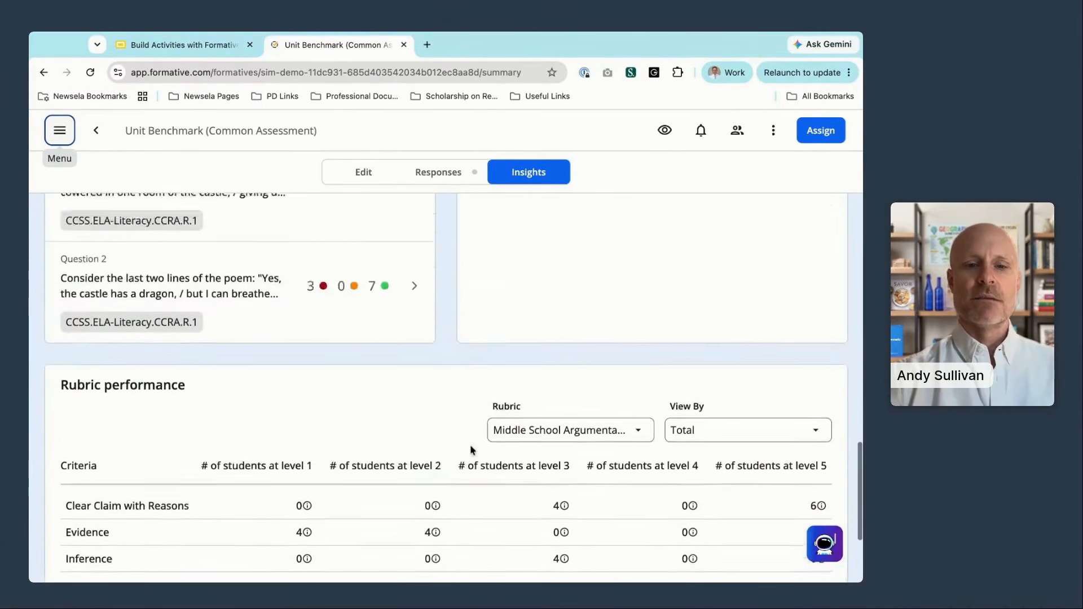
pyautogui.scroll(15, 450, 399)
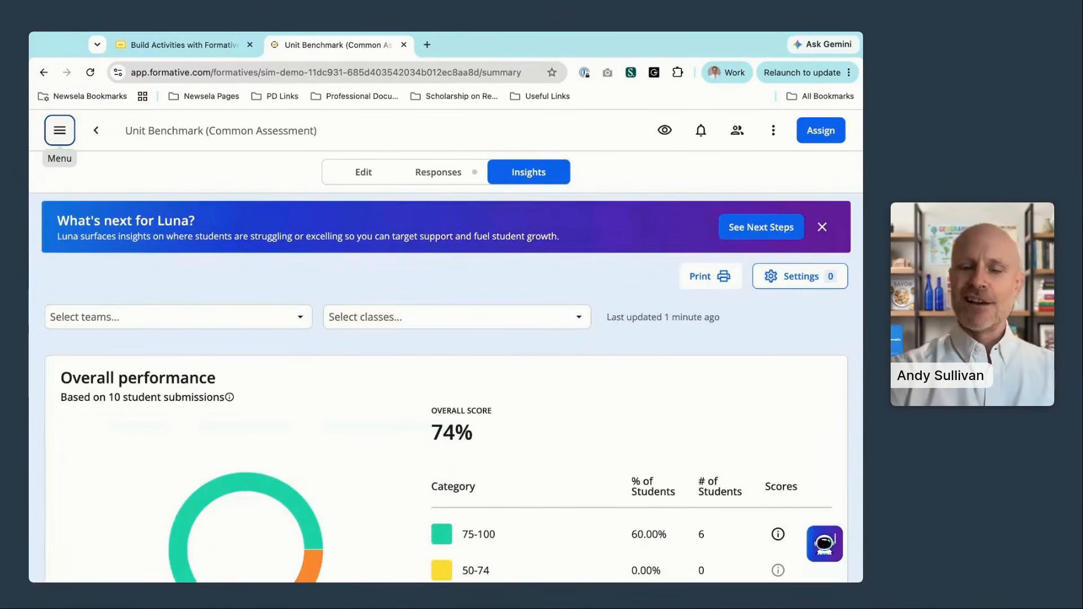
# Generate a follow-up practice set from Luna's next steps for the Unit Benchmark, and return to the activities list.
pyautogui.click(801, 352)
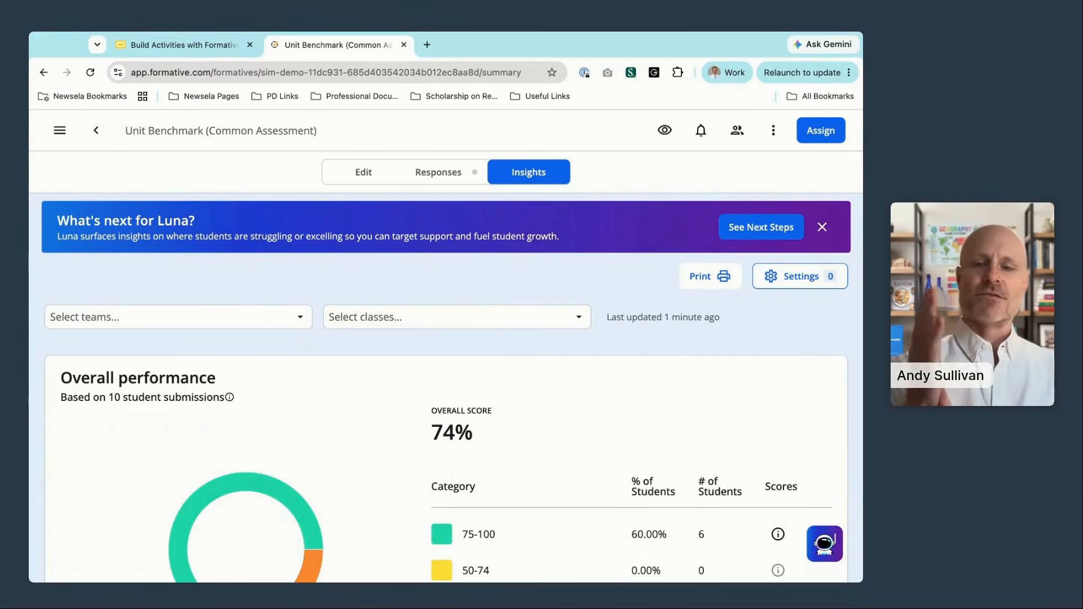
pyautogui.click(825, 545)
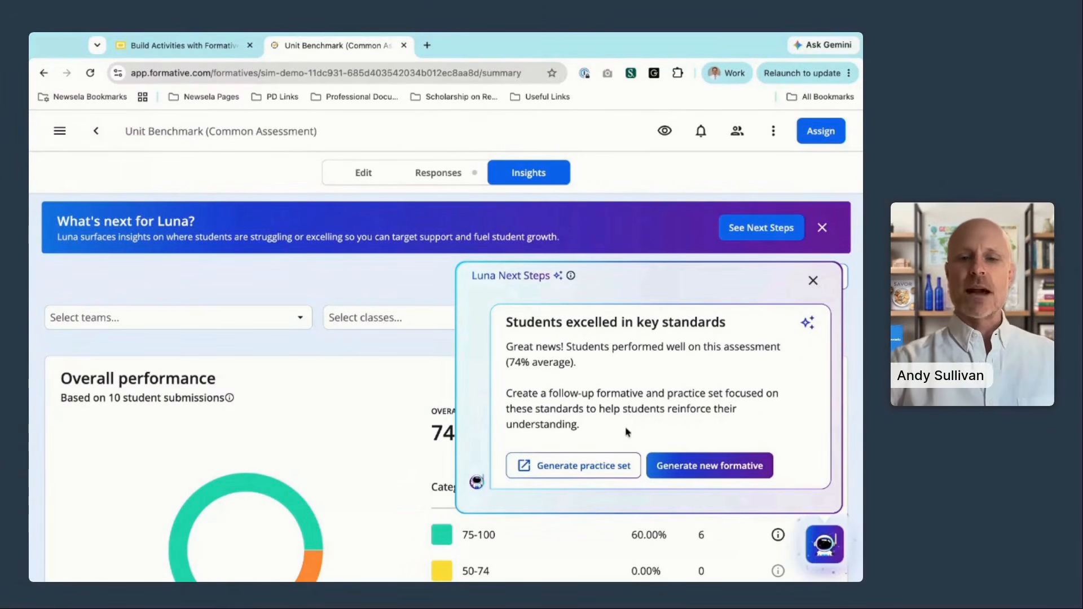
pyautogui.click(563, 467)
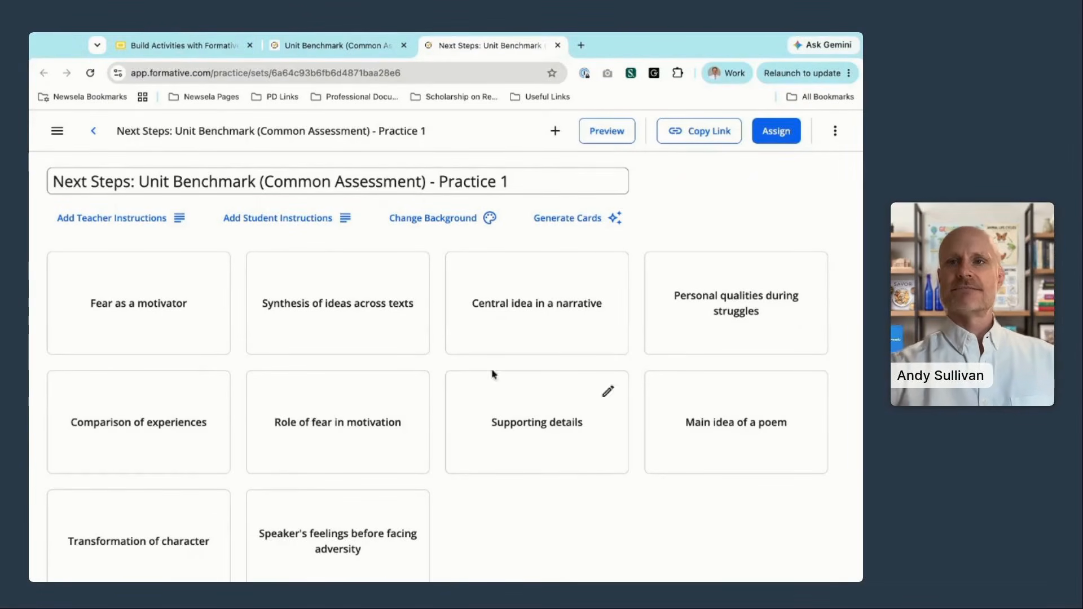
pyautogui.click(57, 133)
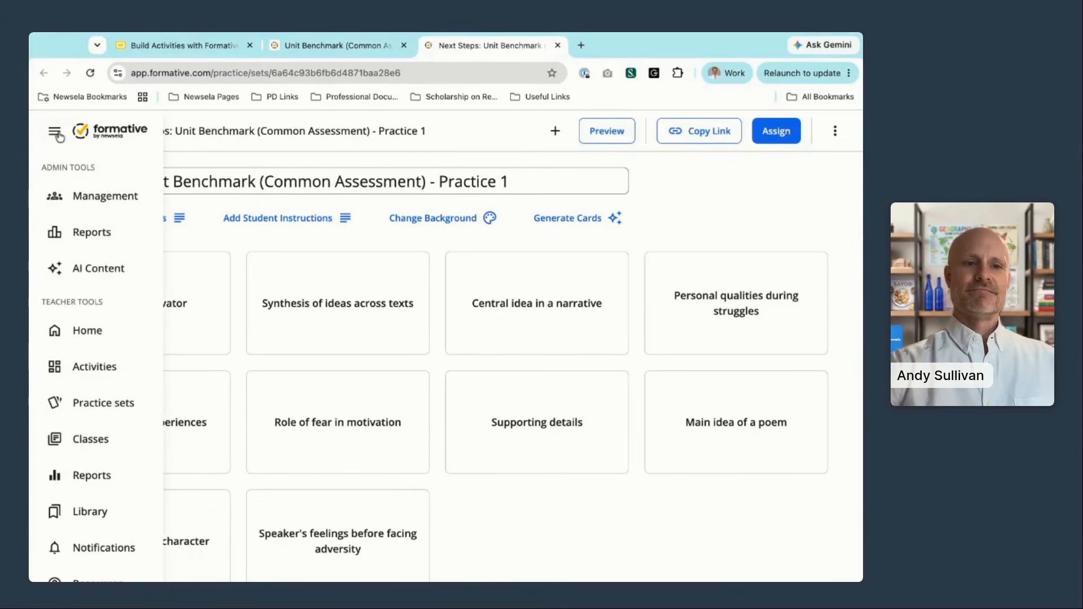
pyautogui.click(88, 371)
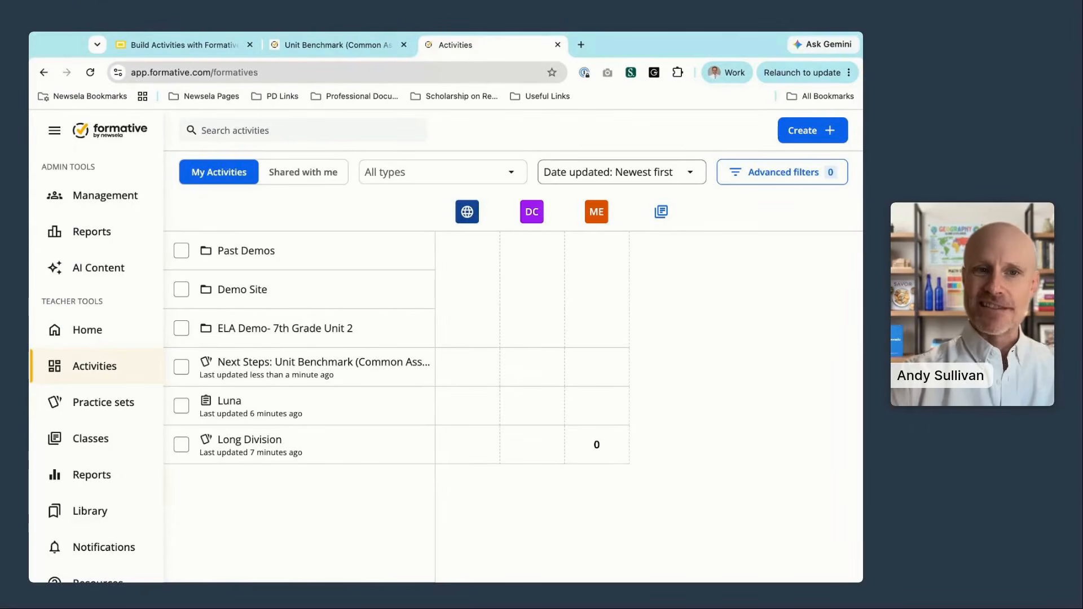
# Switch to the Google Slides presentation and advance to the "In this session, we learned how to" recap slide.
pyautogui.click(174, 49)
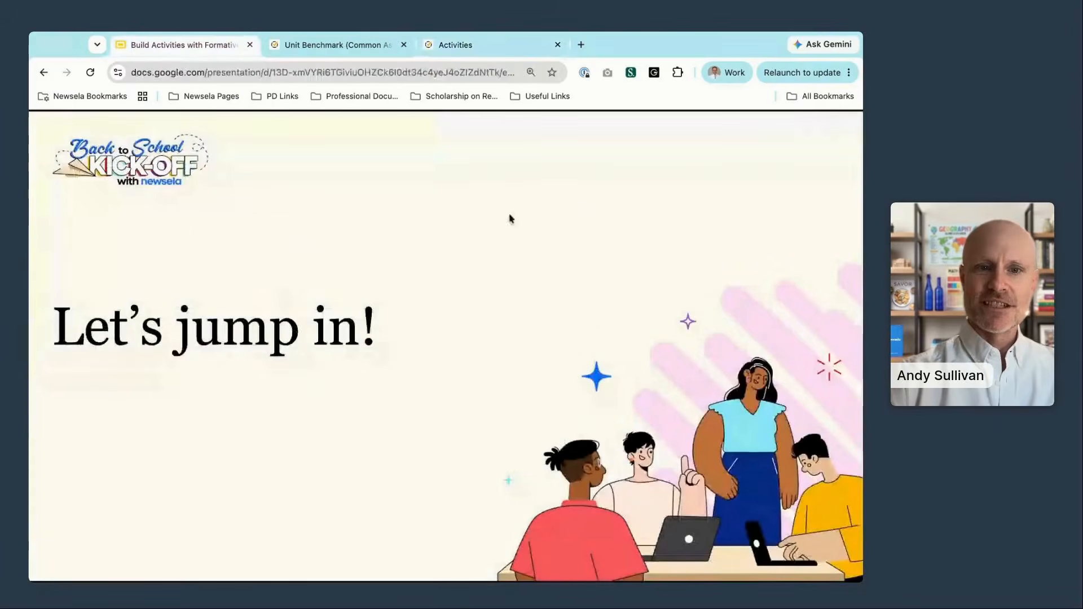
pyautogui.press('Right')
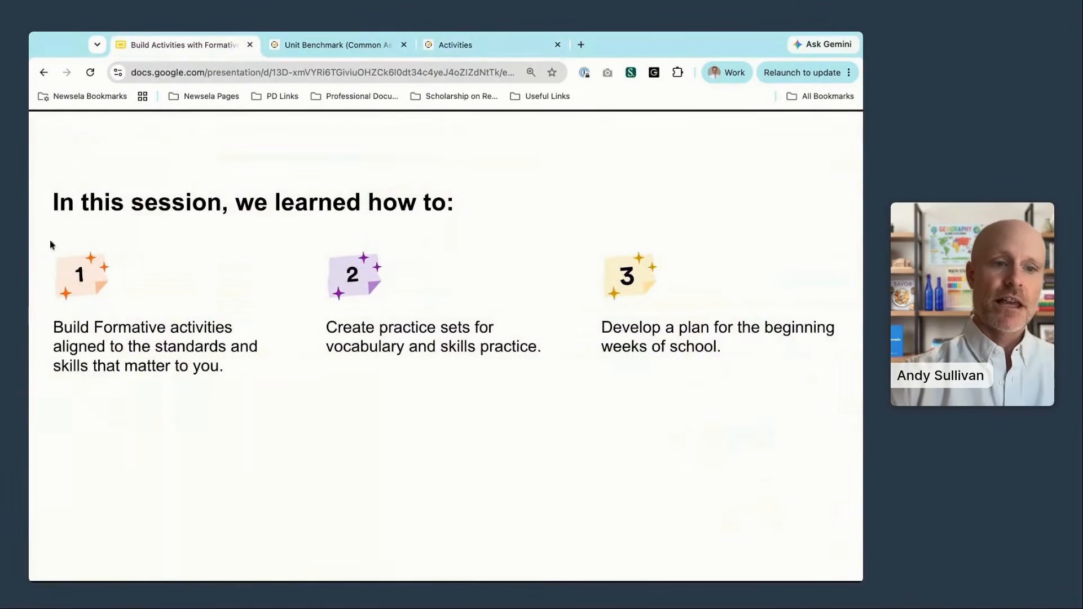
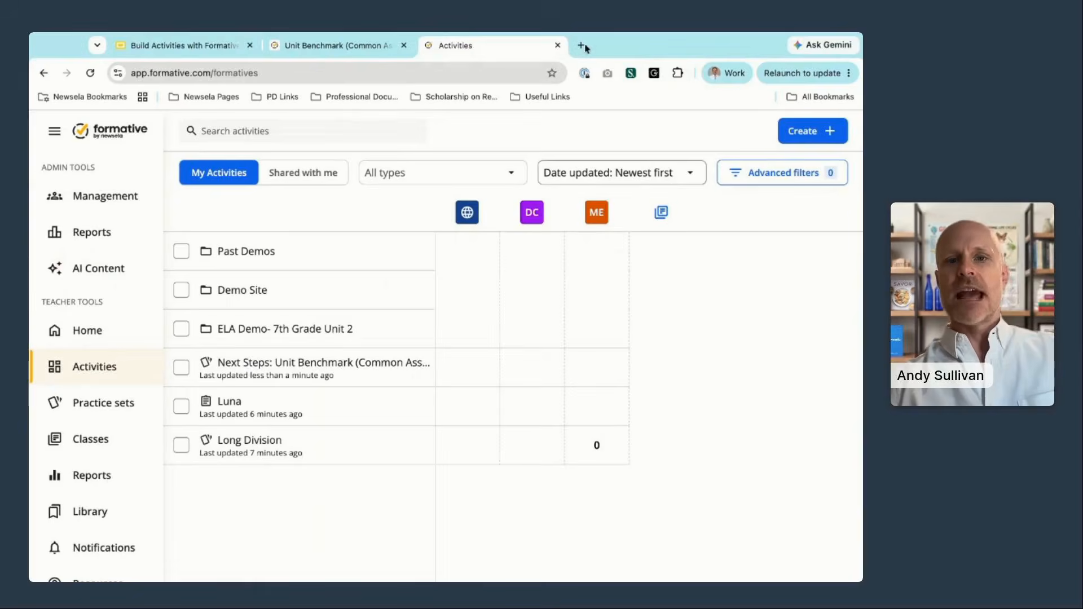
# Open newsela.com in a new browser tab and log in to reach the Newsela home page.
pyautogui.click(581, 45)
pyautogui.write('news')
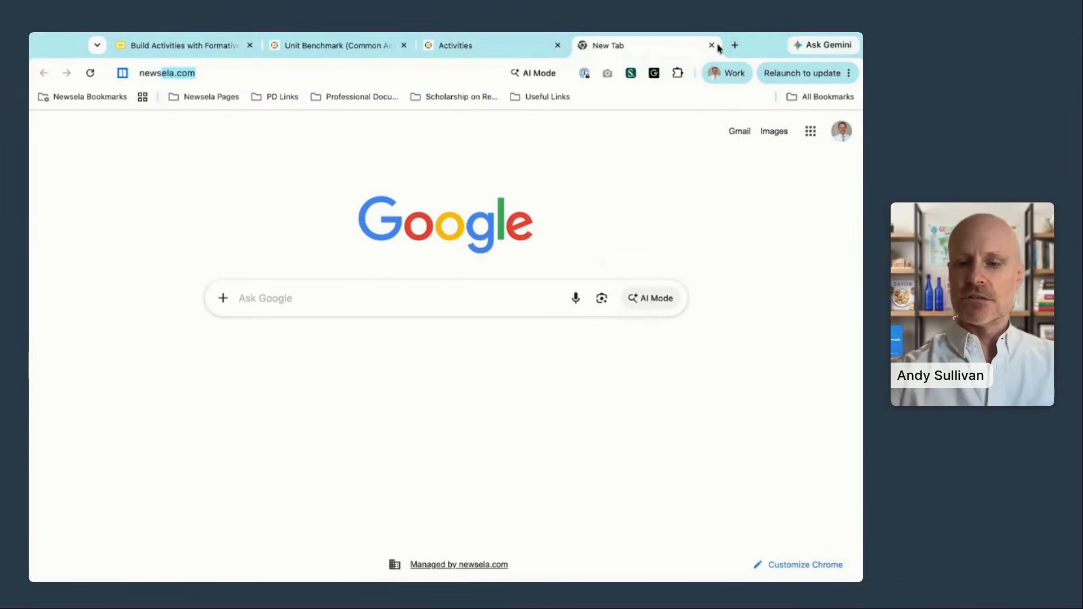
pyautogui.press('Return')
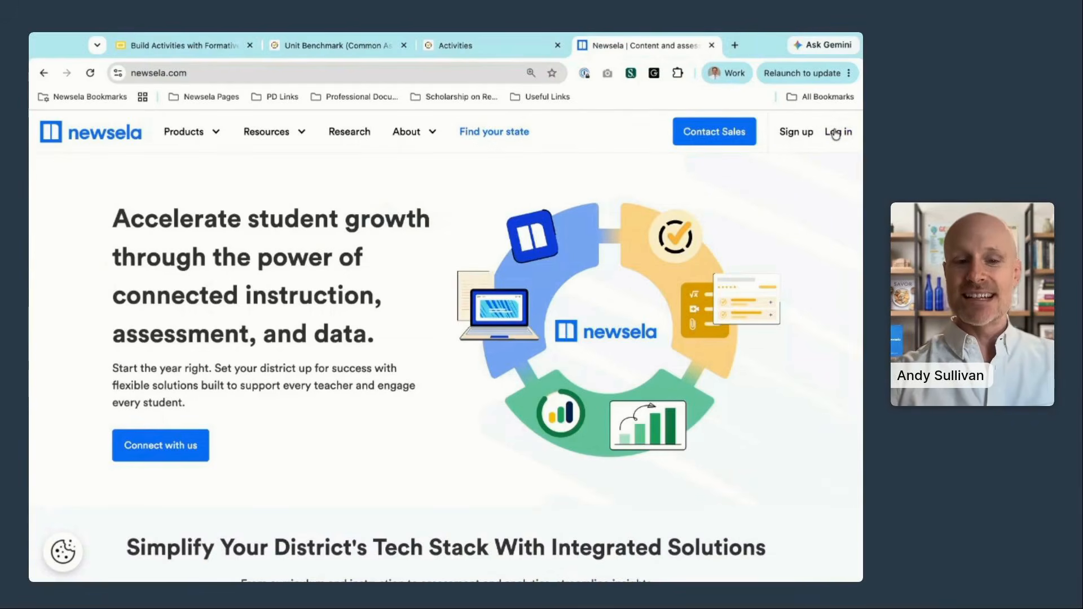
pyautogui.click(835, 133)
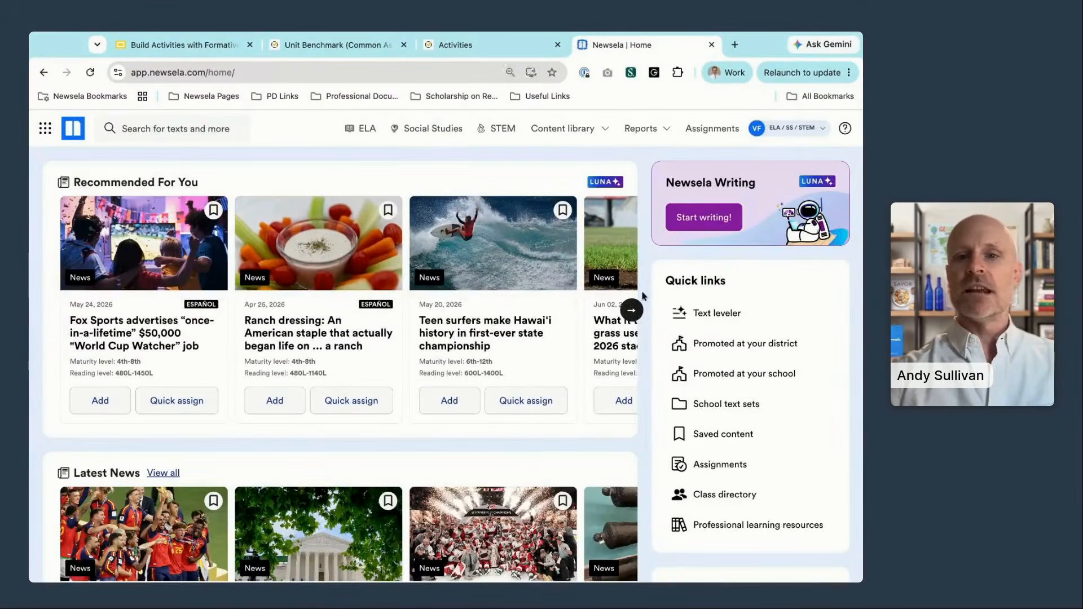
# Open the recommended article "Teen surfers make Hawaiʻi history in first-ever state championship" and review the activities in its assignment builder.
pyautogui.click(641, 129)
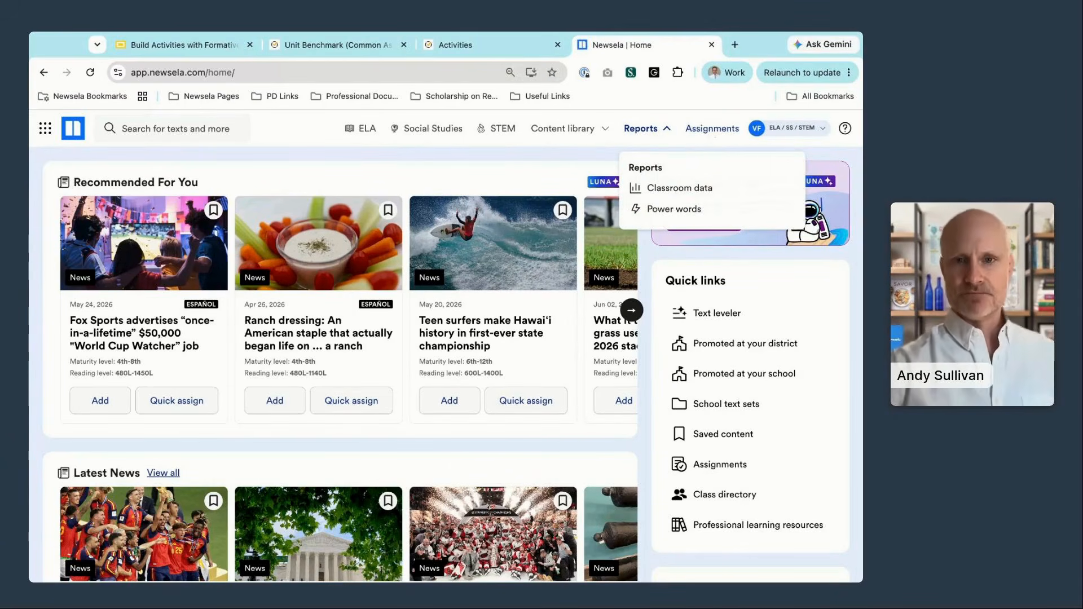
pyautogui.click(559, 158)
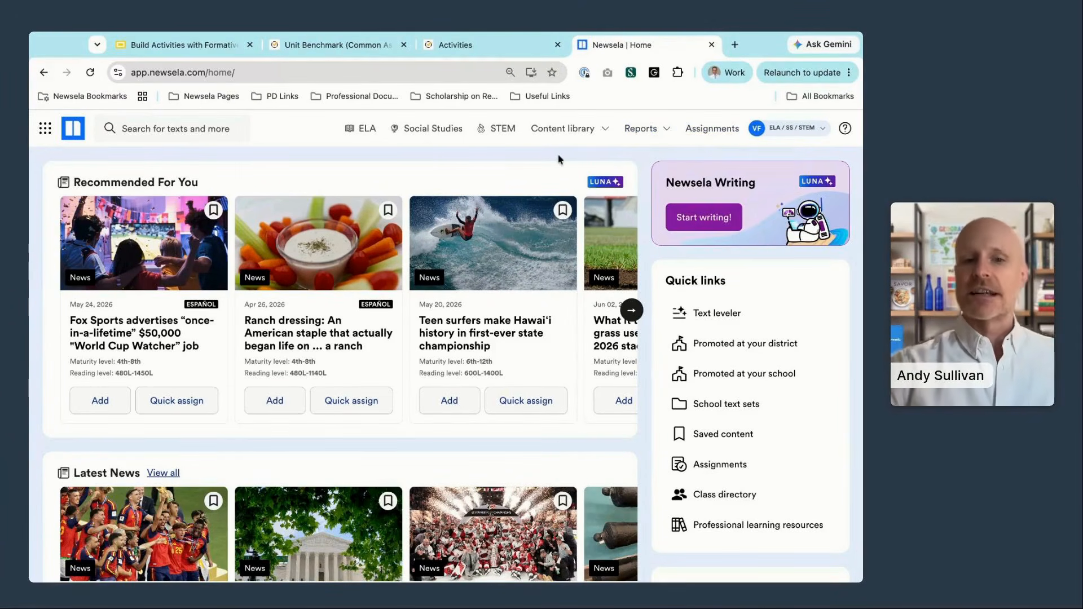
pyautogui.click(482, 262)
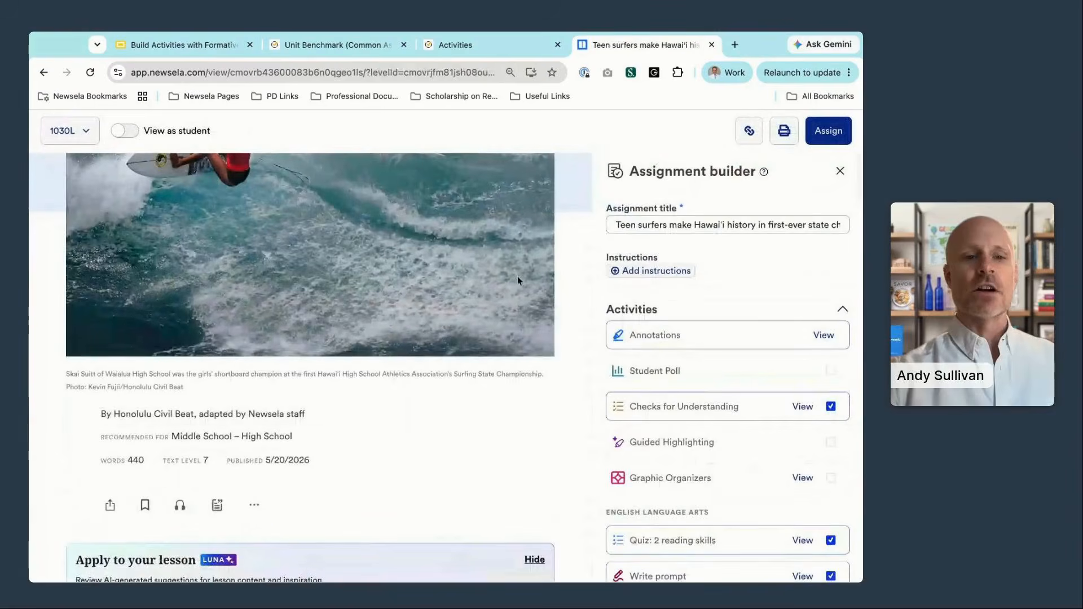
pyautogui.scroll(5, 560, 329)
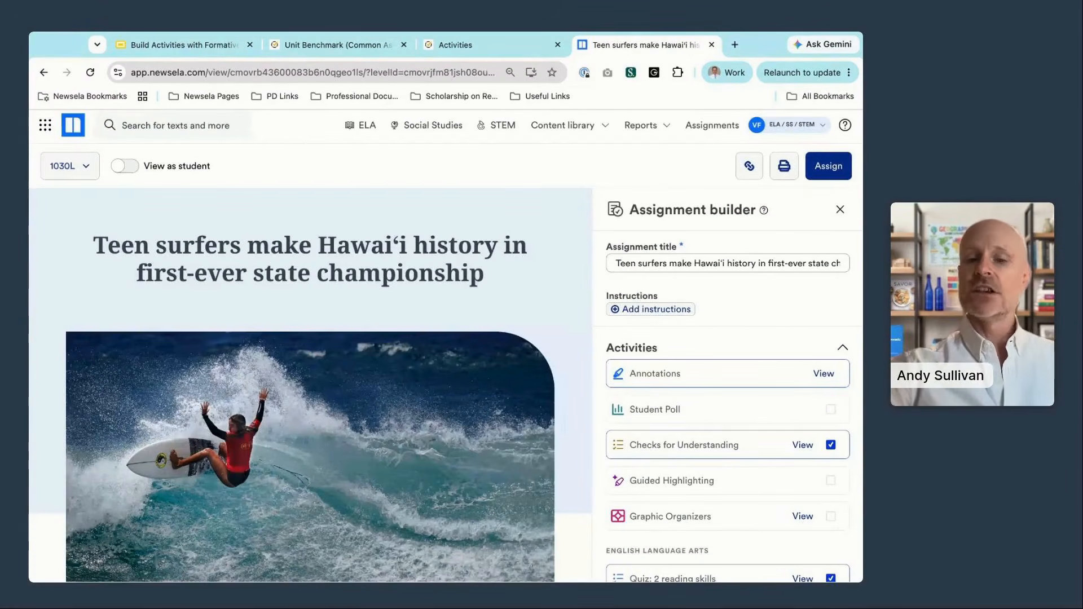
pyautogui.scroll(-2, 719, 335)
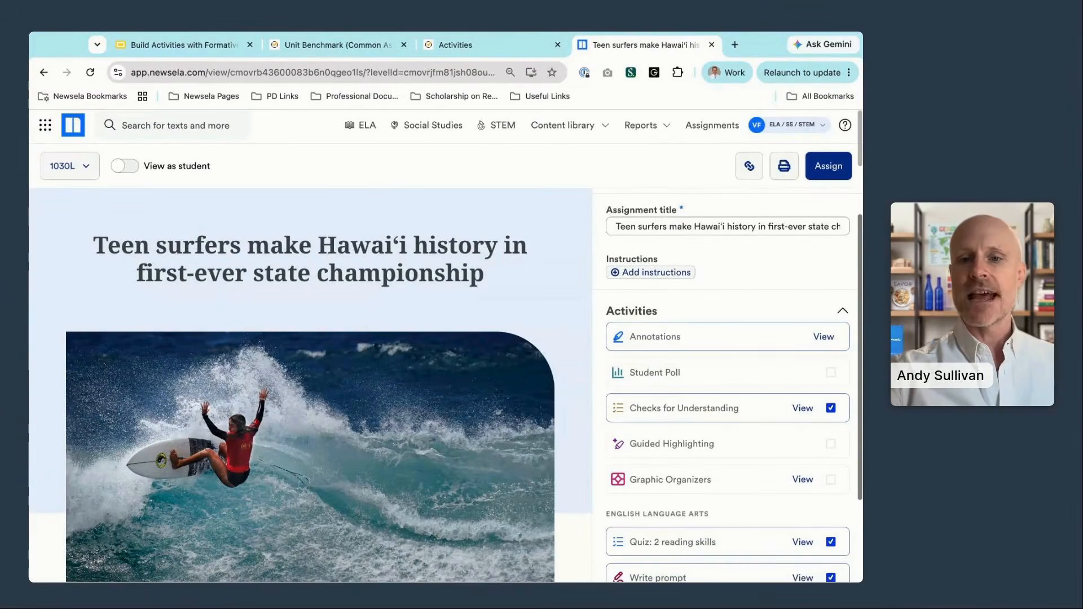
pyautogui.scroll(1, 764, 332)
pyautogui.scroll(-6, 764, 331)
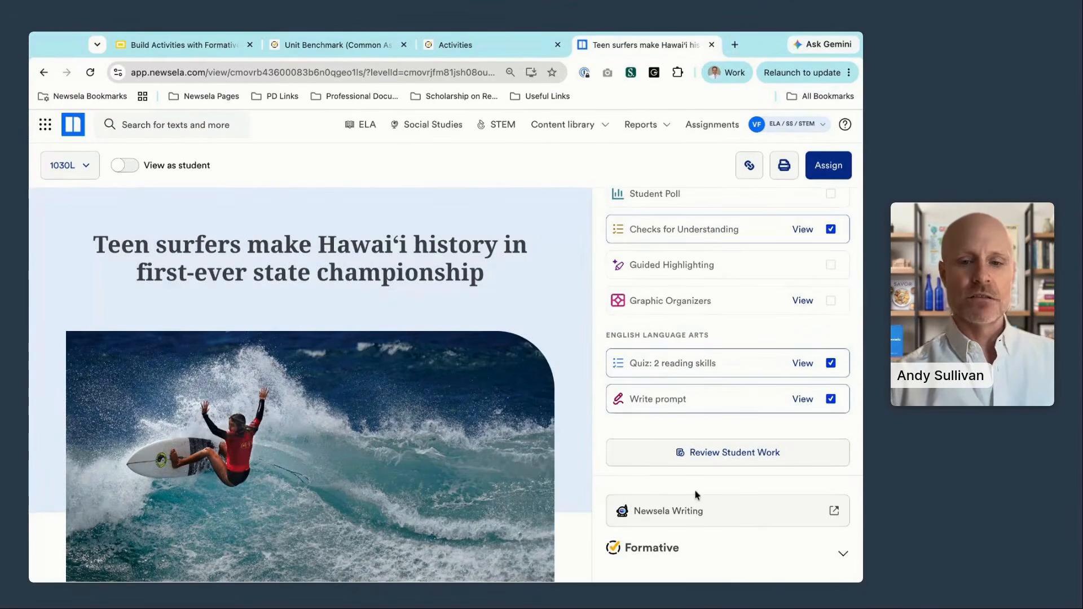
pyautogui.scroll(-2, 695, 489)
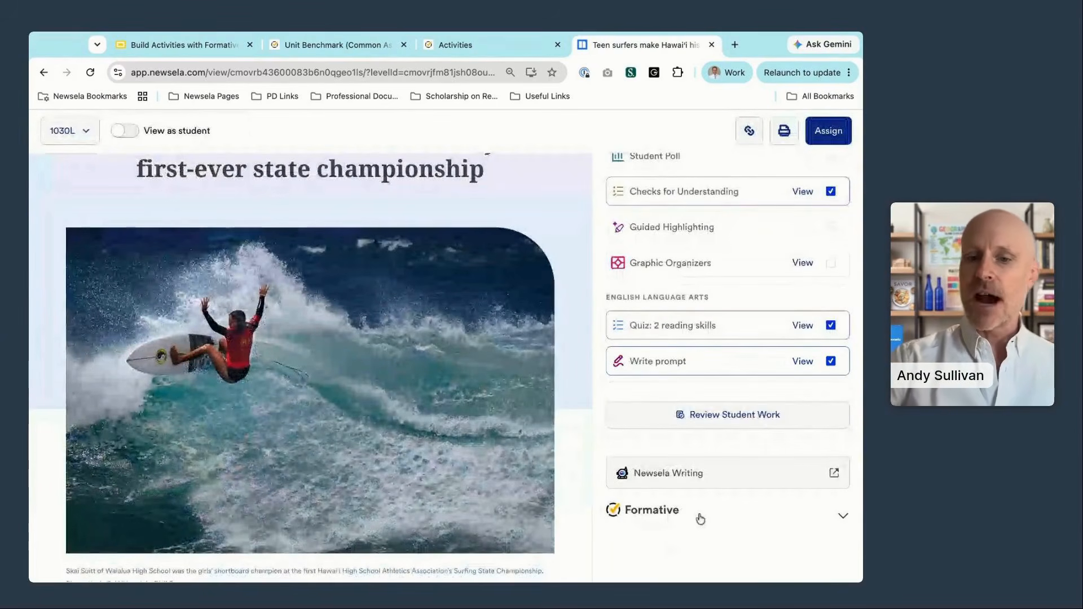
# Expand the article's Formative section and review its options for customizing activities and adding graphic organizers.
pyautogui.click(700, 518)
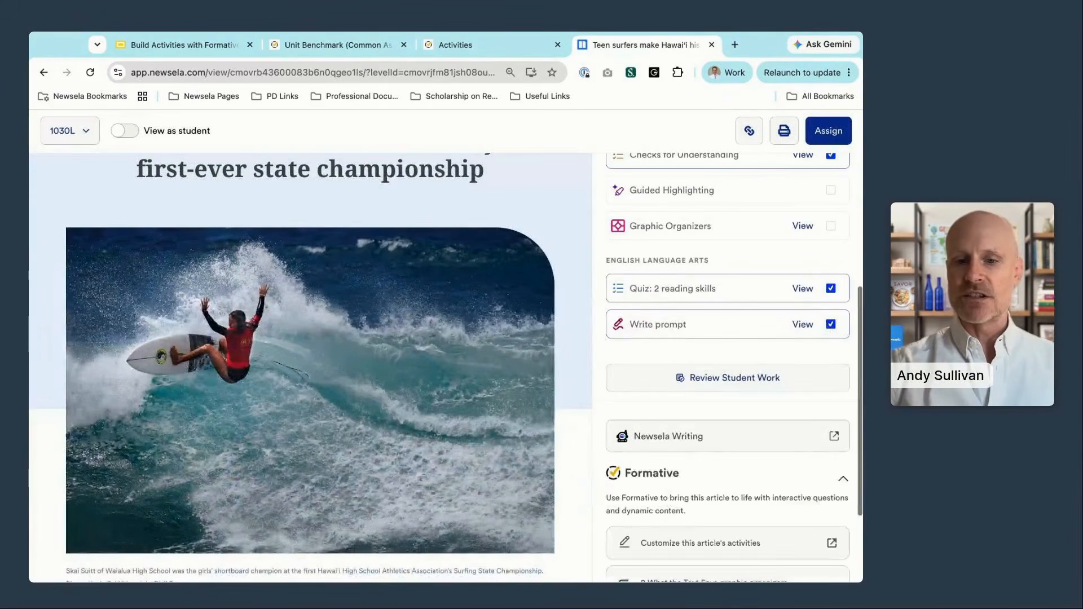
pyautogui.scroll(-2, 718, 427)
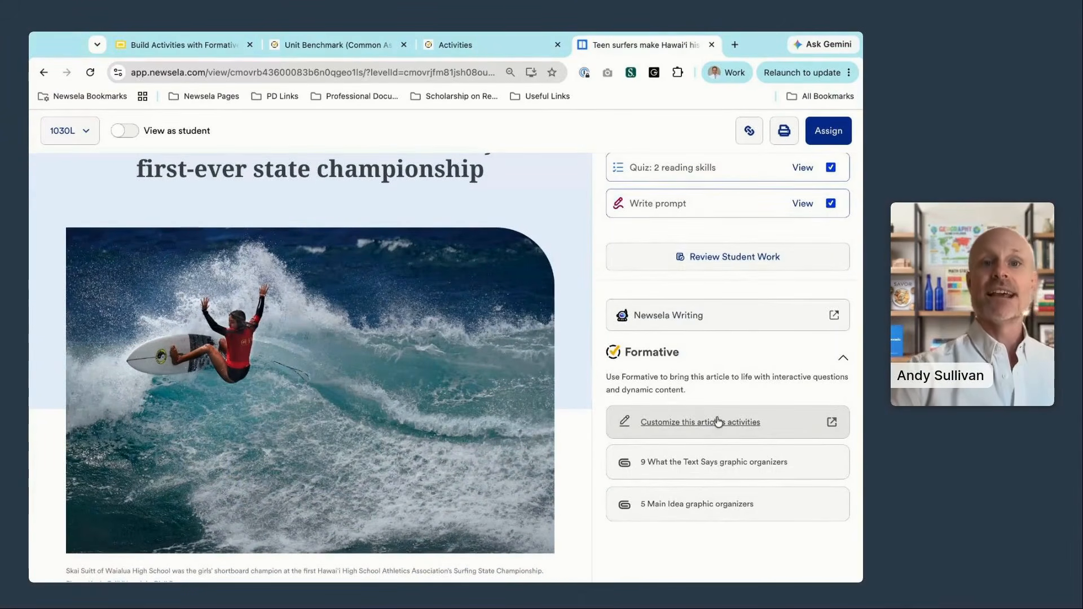
pyautogui.scroll(3, 388, 343)
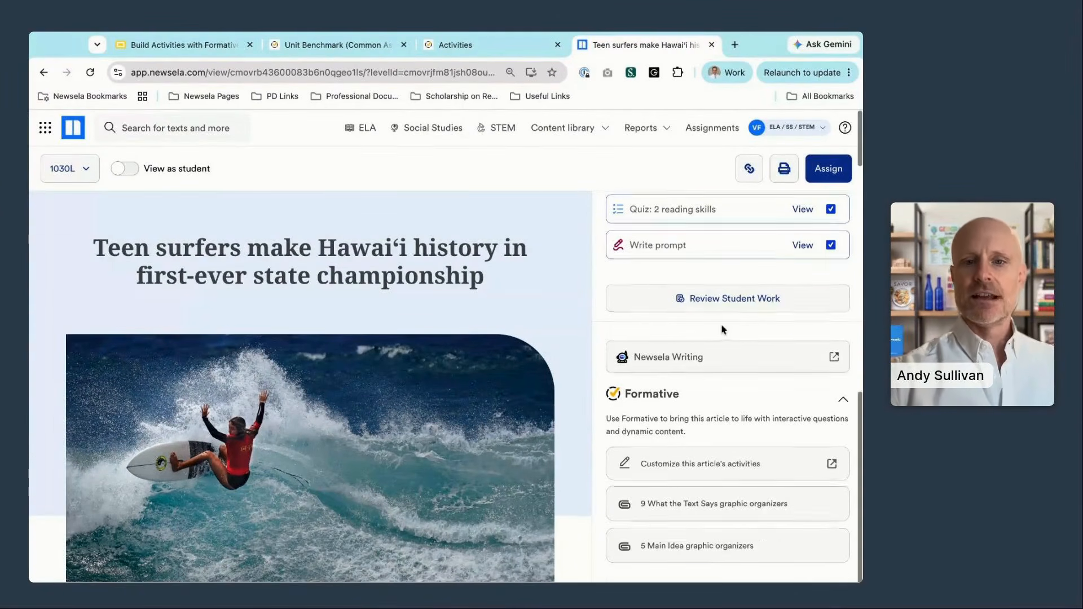
pyautogui.scroll(4, 724, 330)
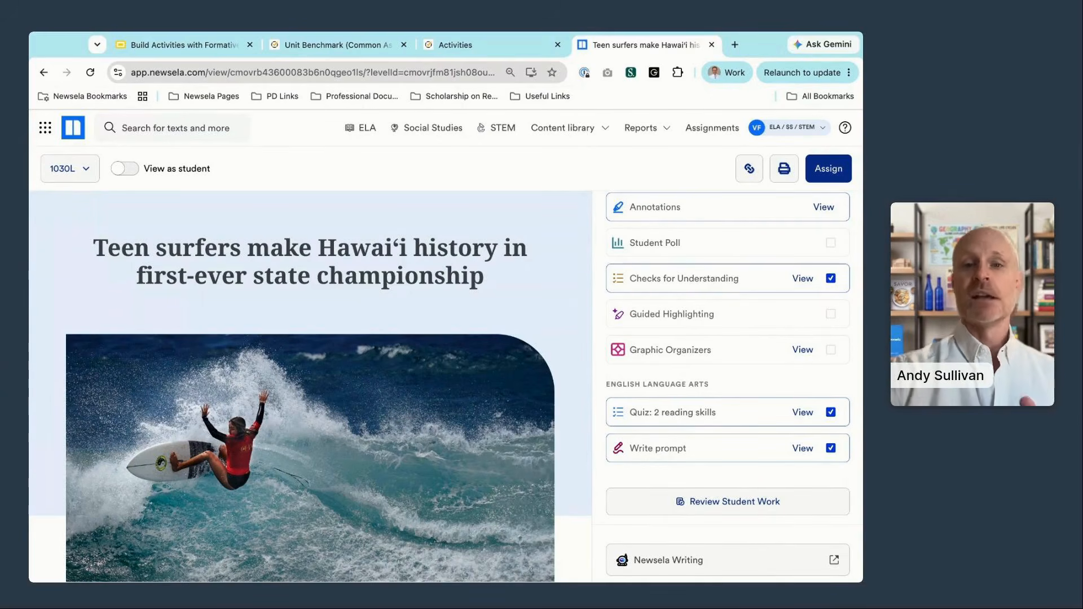
# Switch to Formative, open the teacher Reports tracker, and close its filter settings.
pyautogui.click(481, 51)
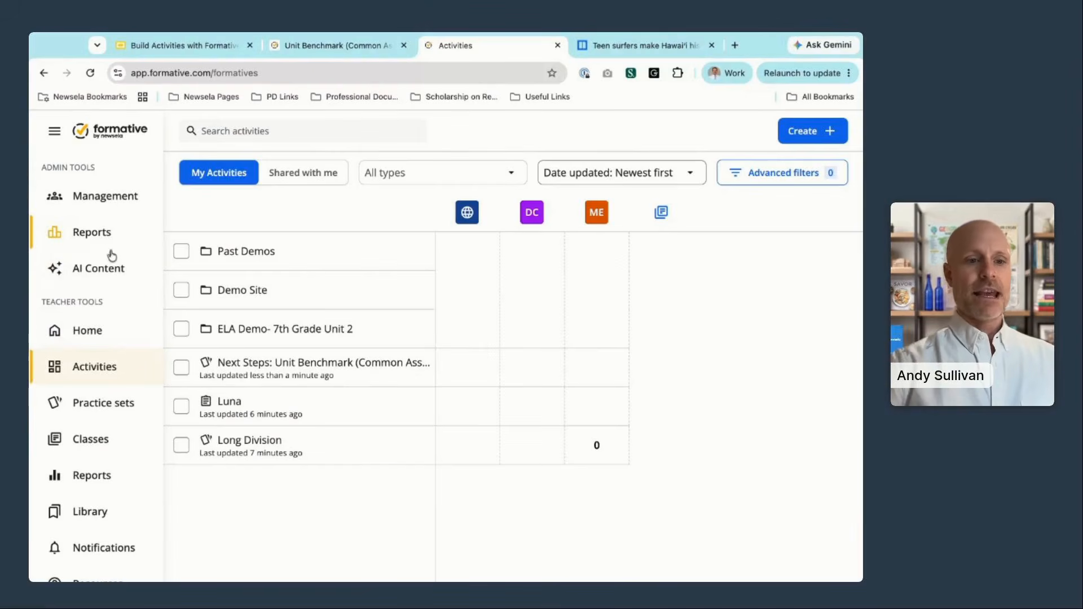
pyautogui.click(100, 486)
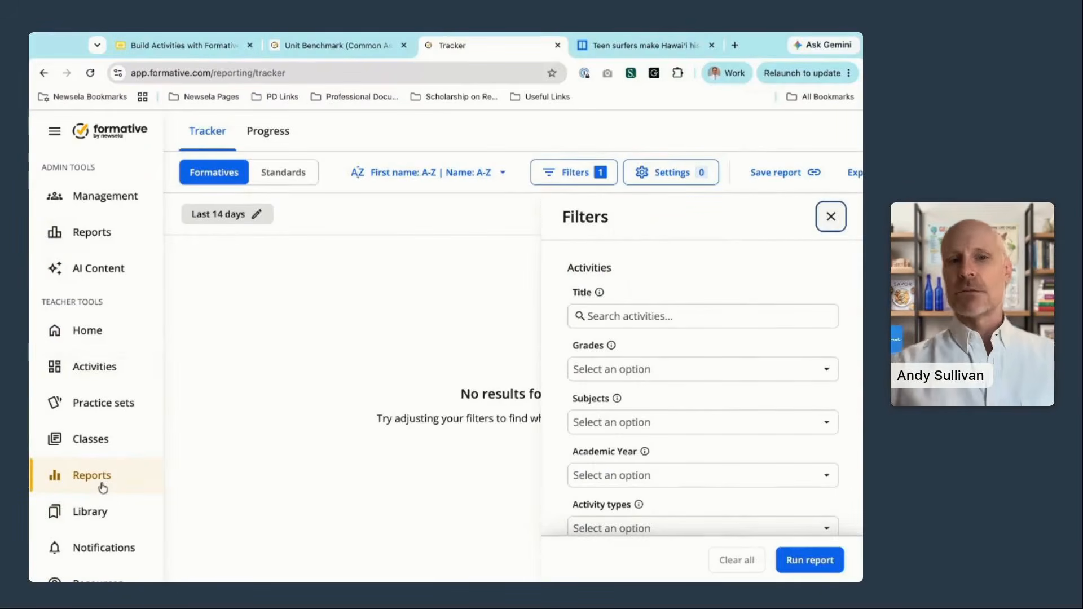
pyautogui.click(830, 216)
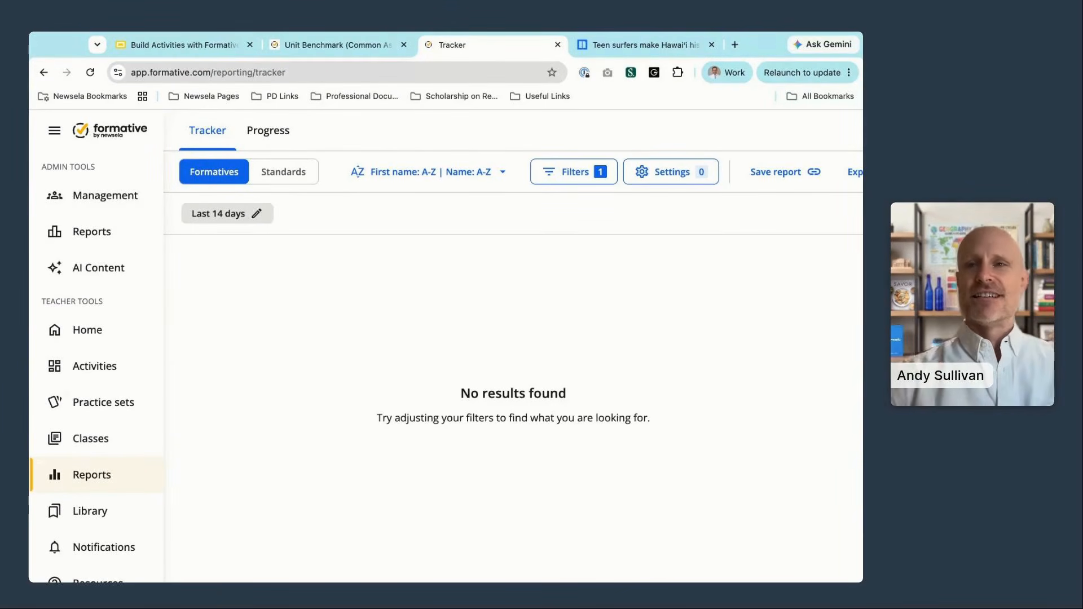
# Open the Luna activity from Formative's activities list and rename it "Luna Formative".
pyautogui.click(217, 52)
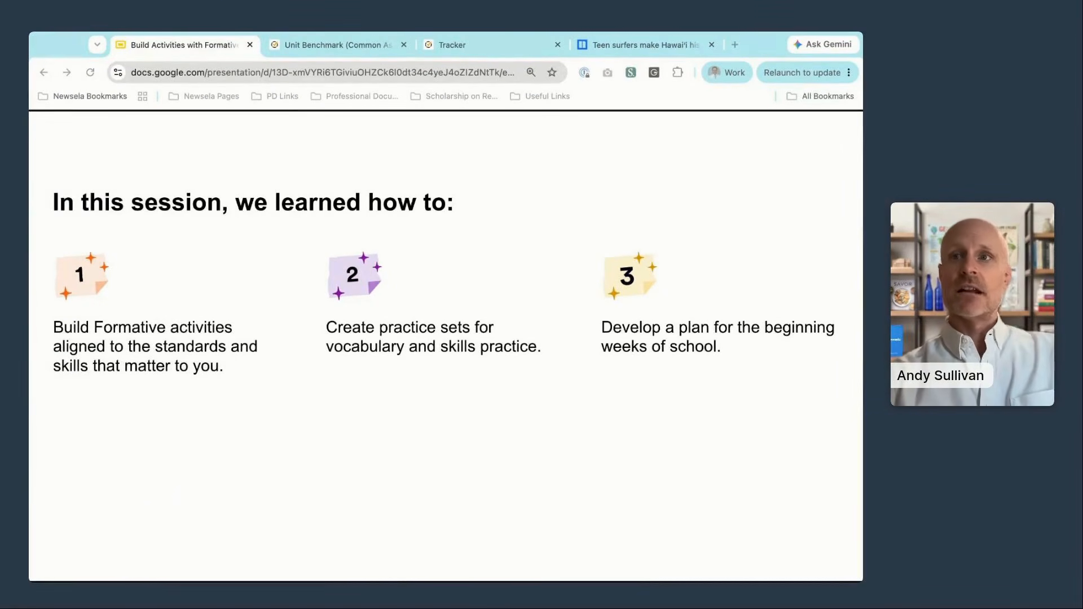
pyautogui.click(312, 47)
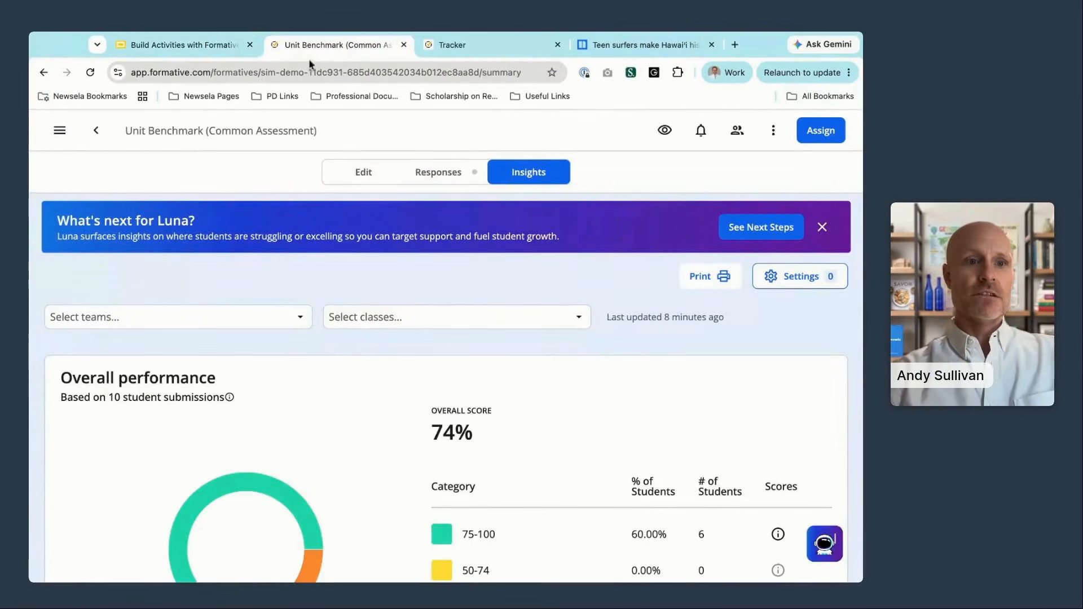
pyautogui.click(67, 136)
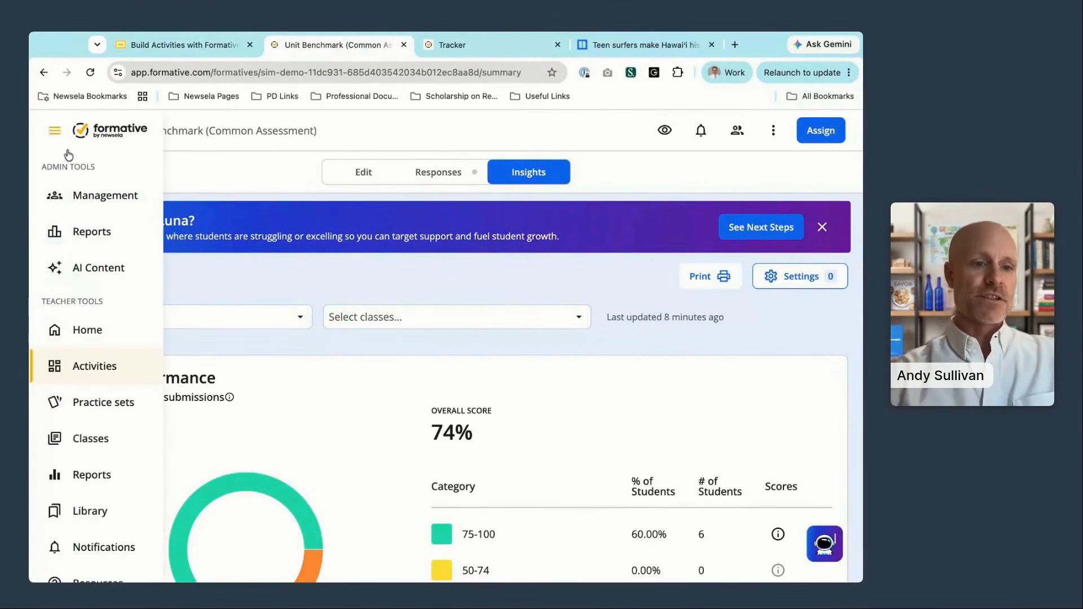
pyautogui.click(83, 368)
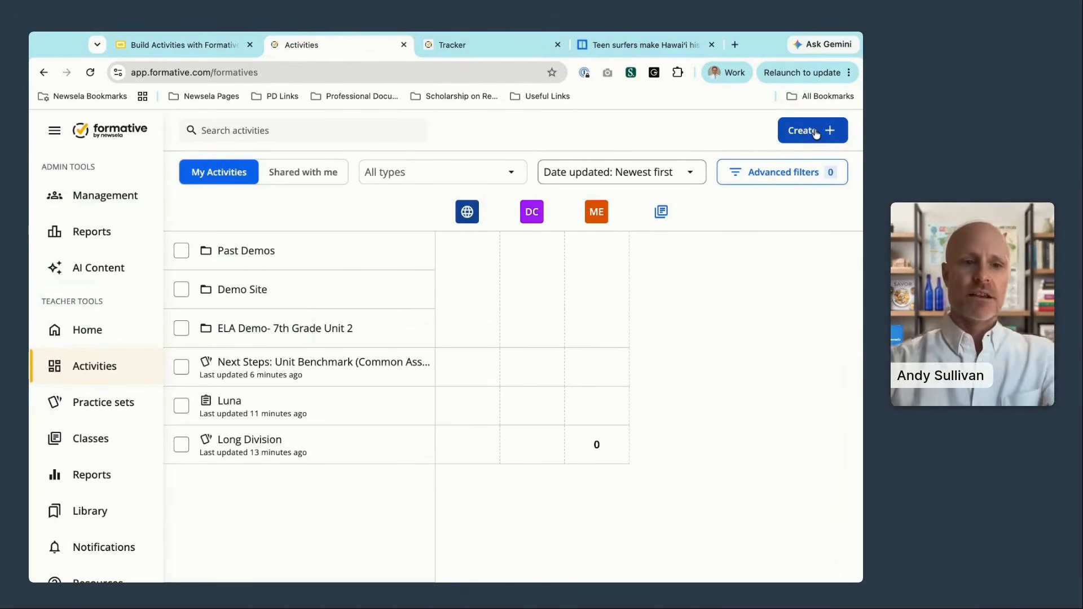
pyautogui.click(224, 404)
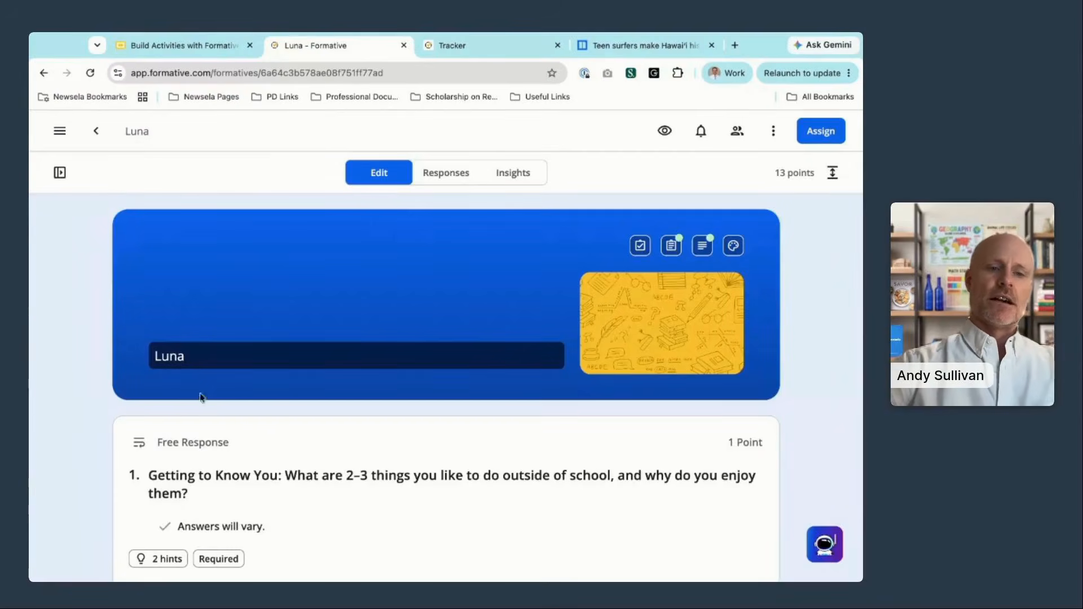
pyautogui.click(190, 359)
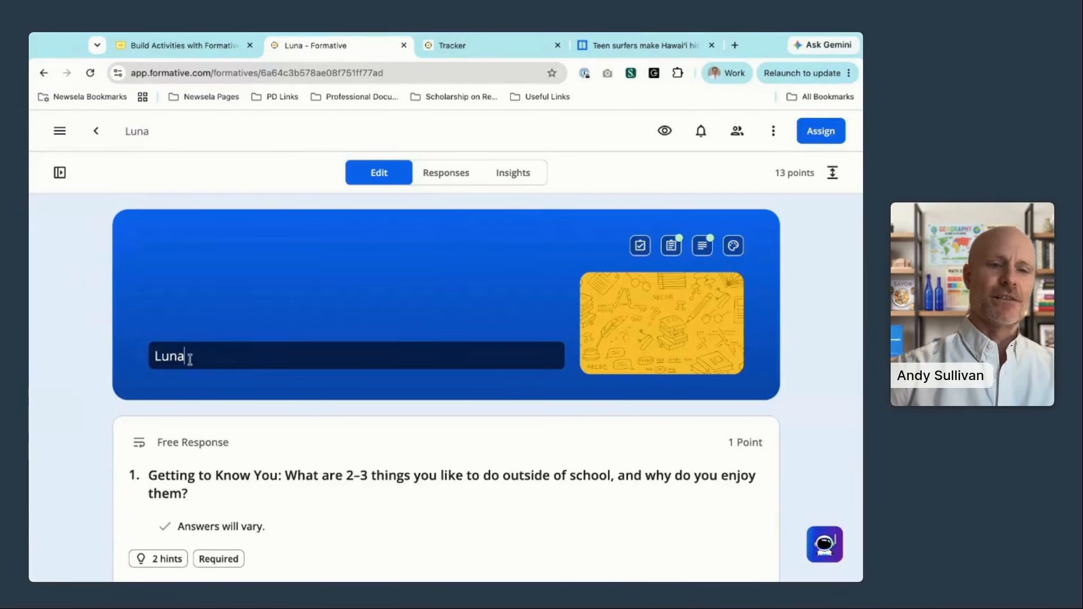
pyautogui.write('Formative')
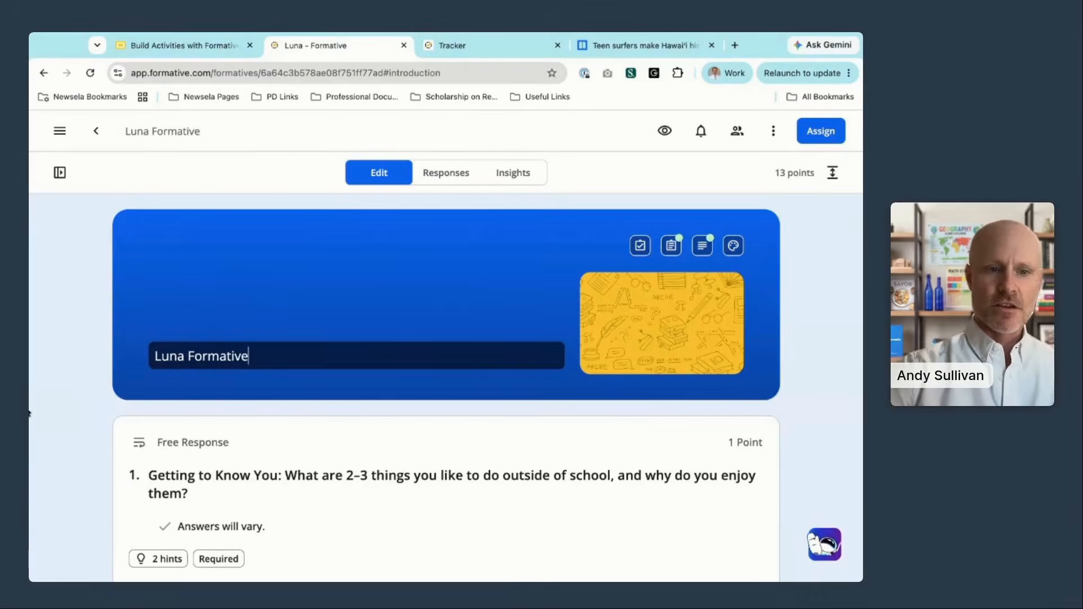
# Start adding a new item after question 13 of the activity and open the Library + Item Bank.
pyautogui.scroll(-20, 92, 450)
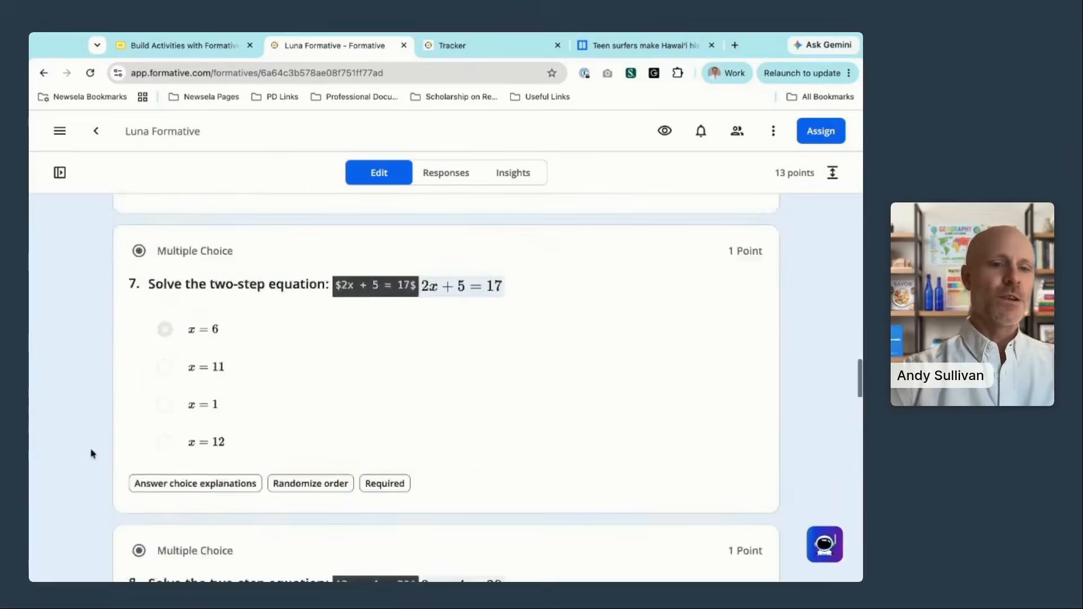
pyautogui.scroll(-18, 92, 454)
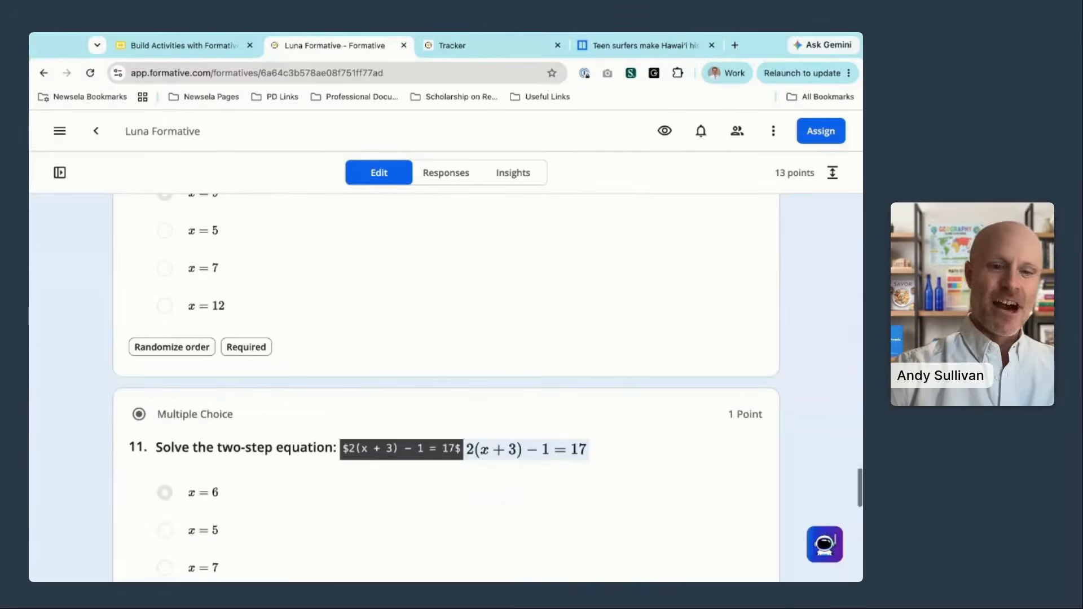
pyautogui.scroll(-6, 445, 389)
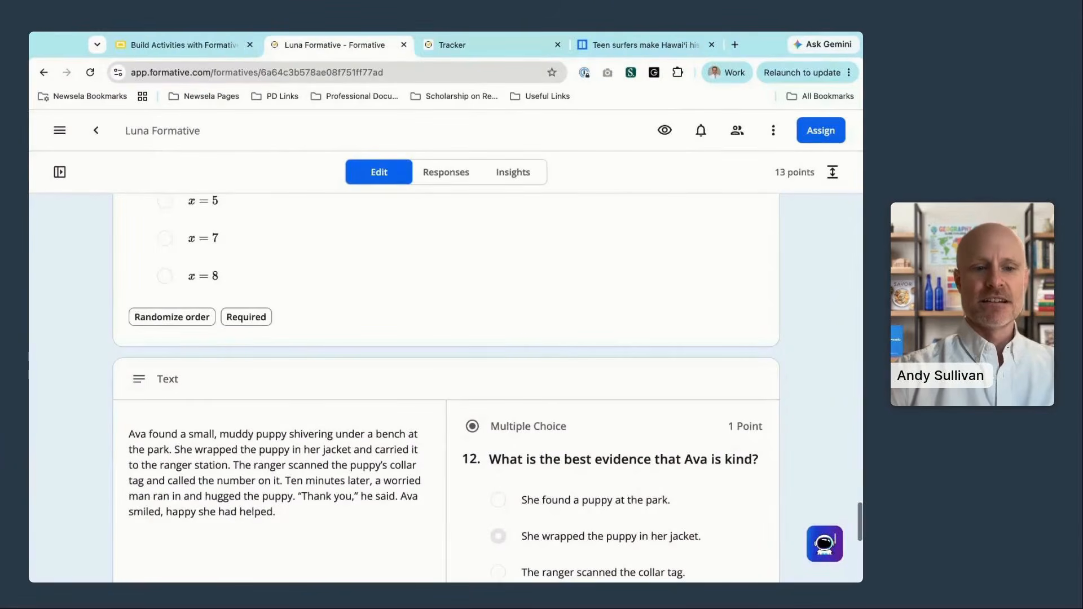
pyautogui.scroll(-4, 445, 389)
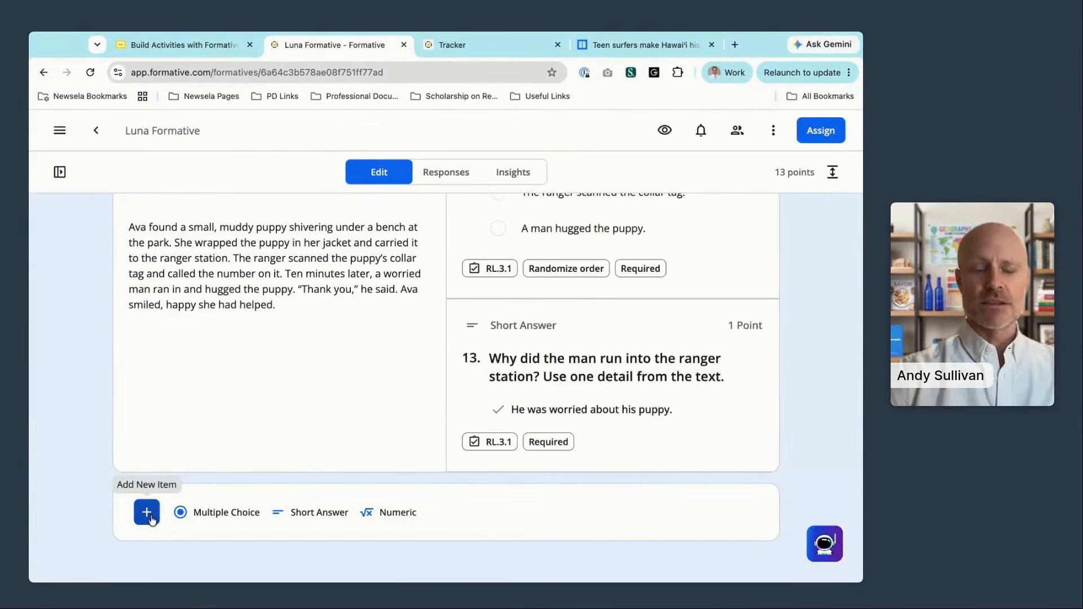
pyautogui.click(146, 513)
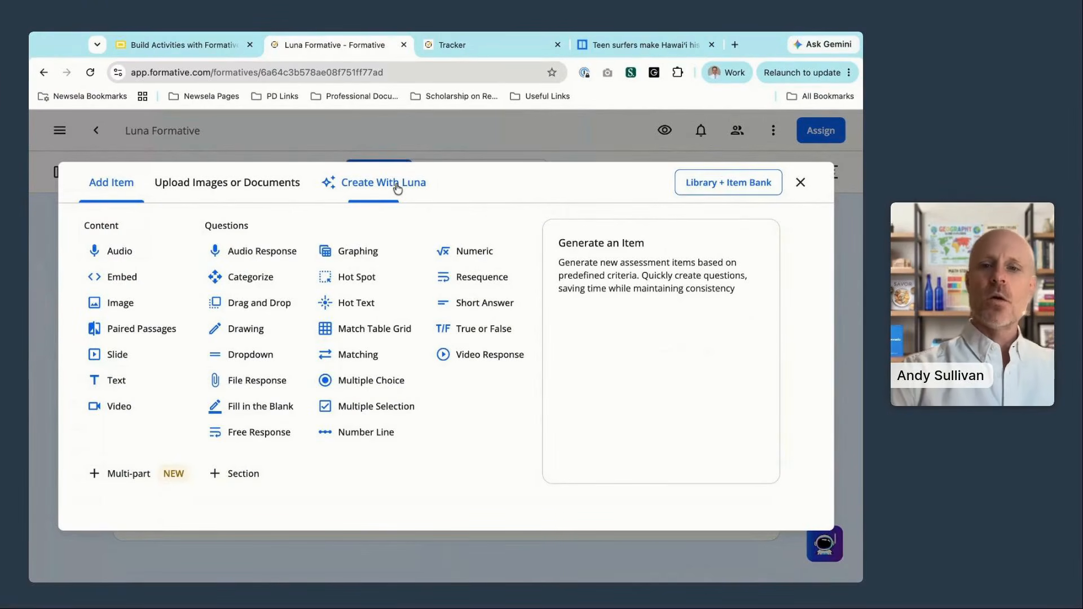
pyautogui.click(726, 188)
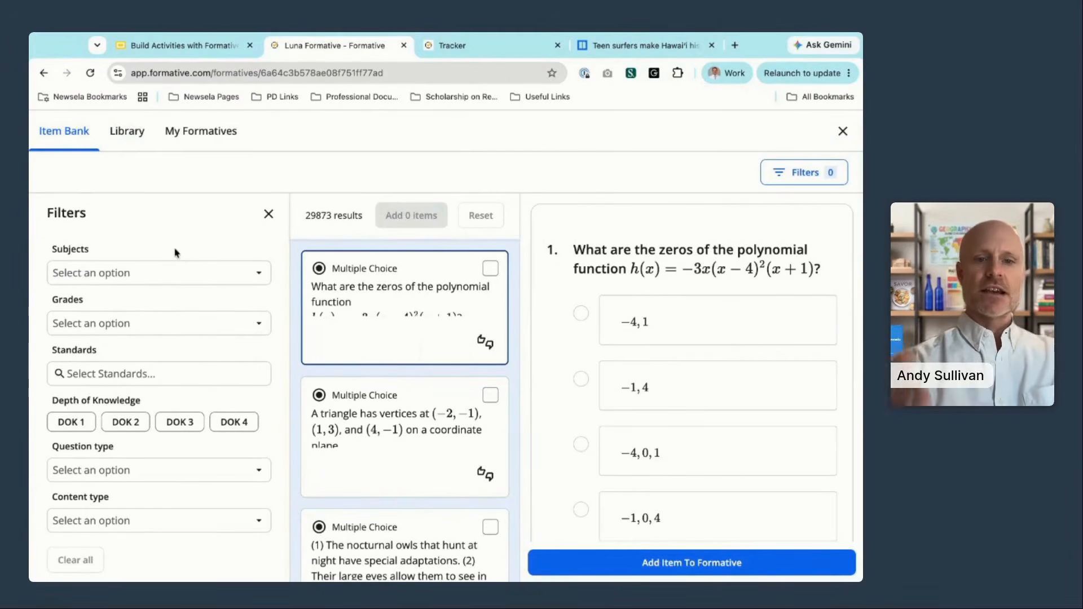
# Filter the Item Bank by the Paired Passages content type.
pyautogui.scroll(-1, 145, 272)
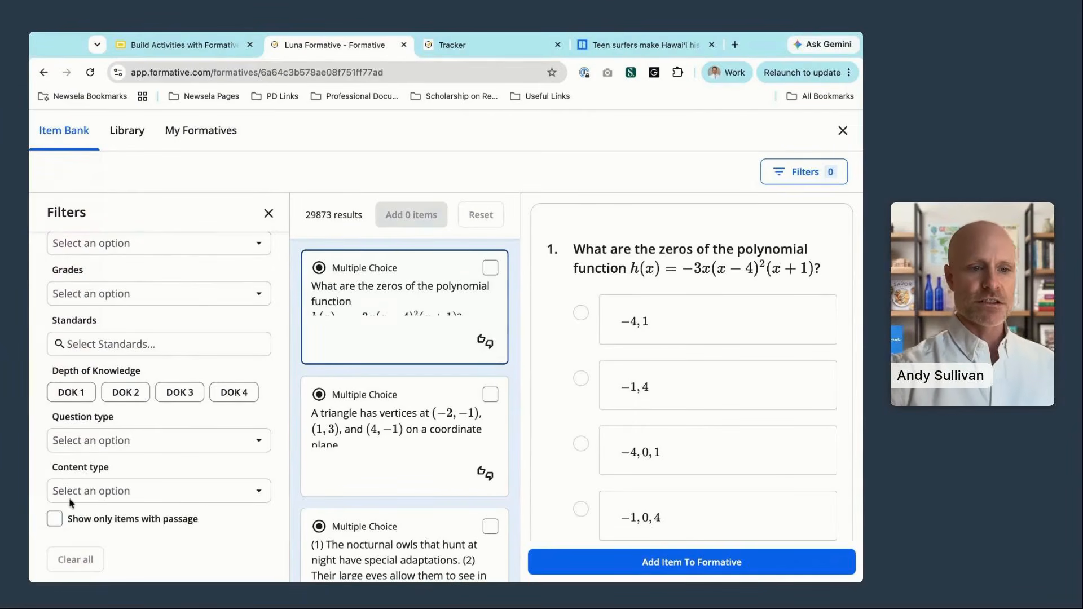
pyautogui.click(97, 497)
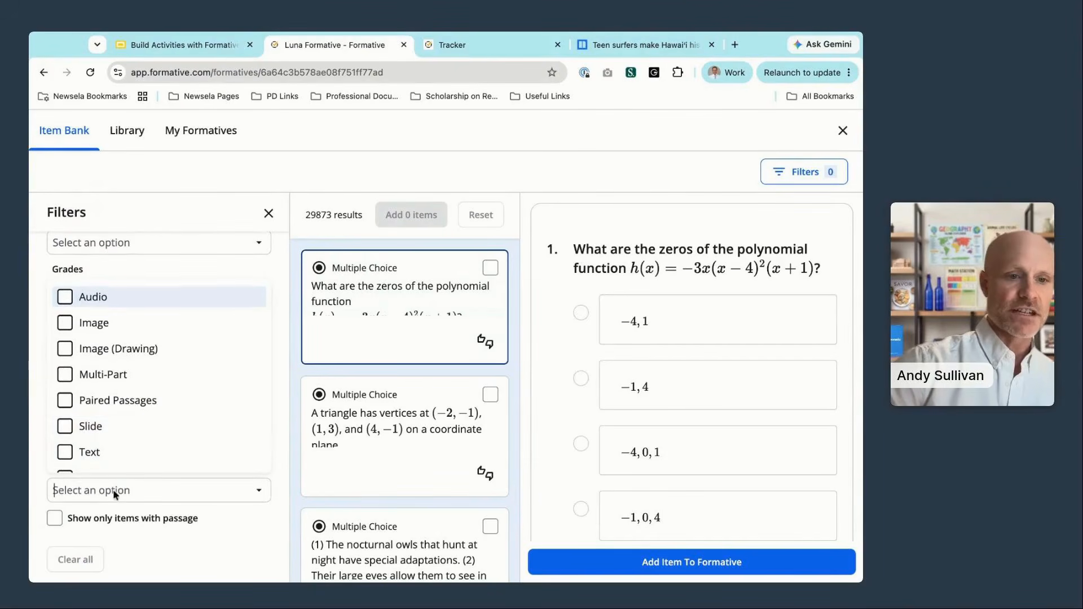
pyautogui.click(65, 404)
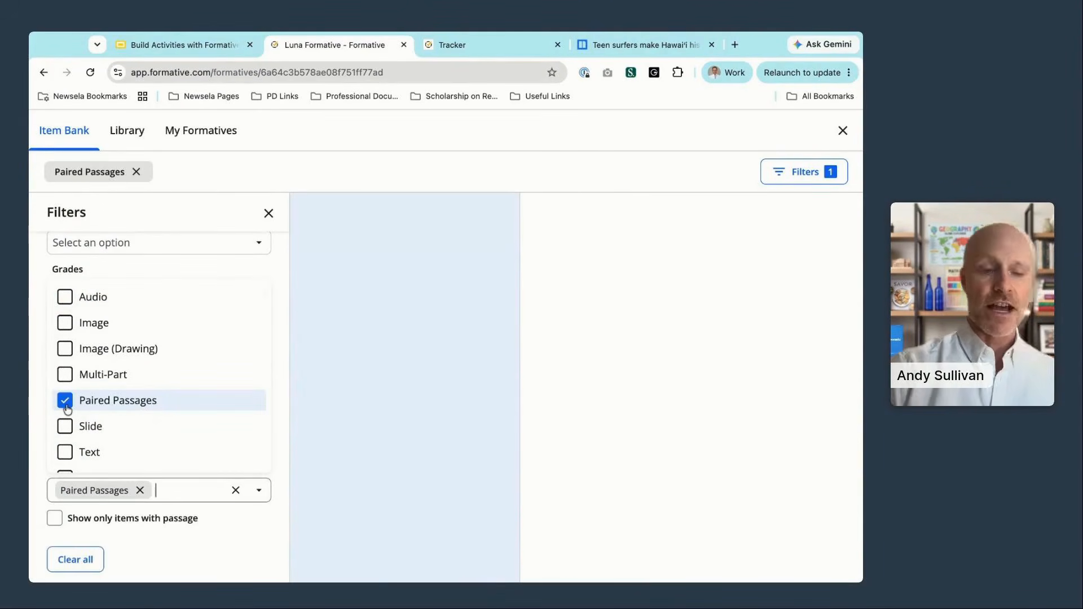
pyautogui.click(240, 539)
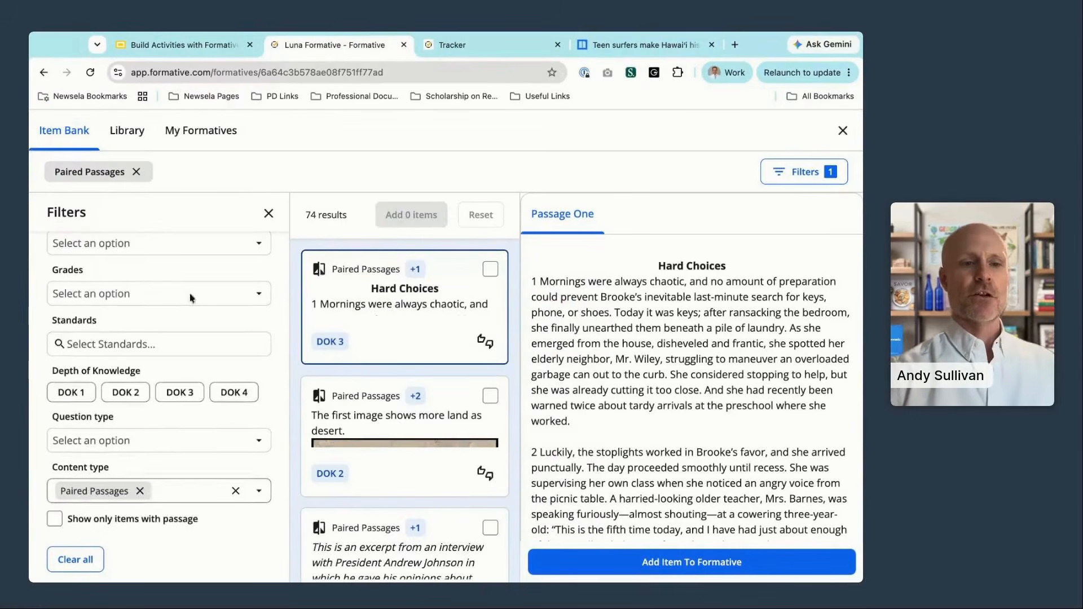
pyautogui.scroll(2, 166, 299)
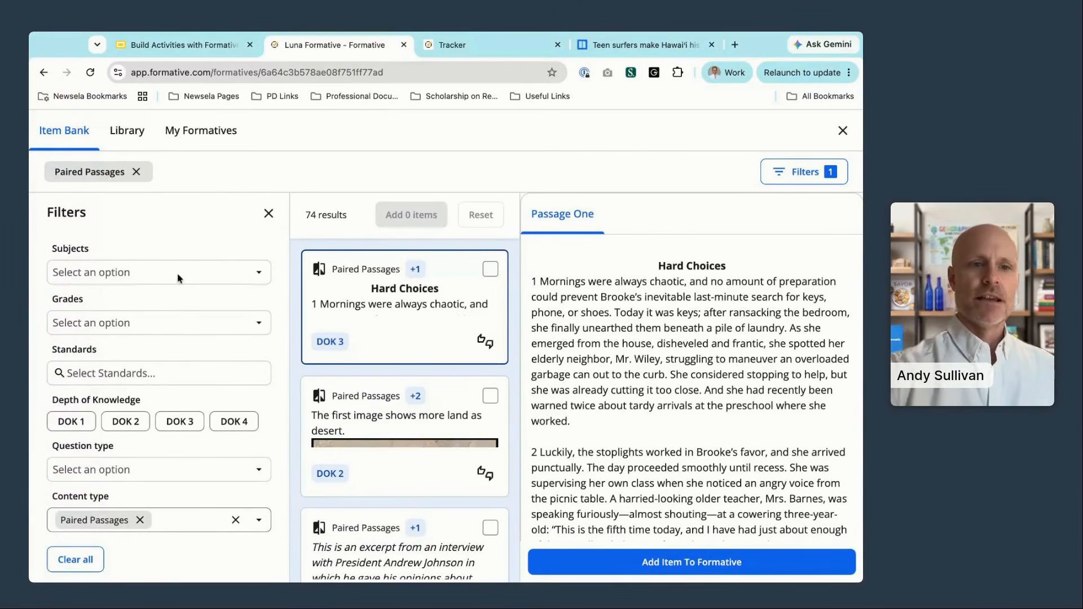
# Open the Library of existing formatives, look over its filters, and show the public collection.
pyautogui.click(131, 135)
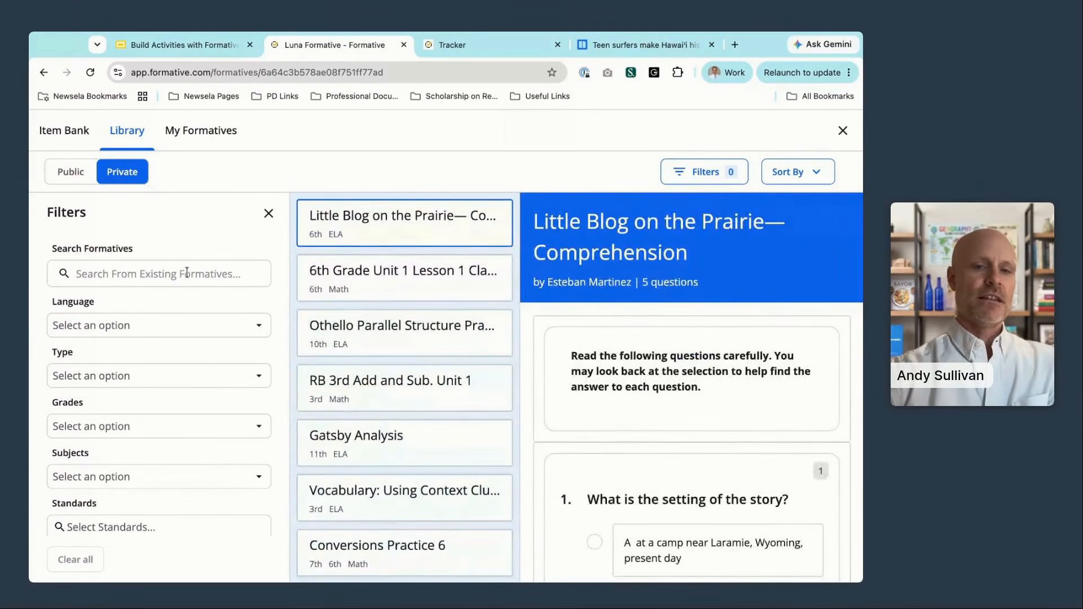
pyautogui.scroll(-1, 192, 275)
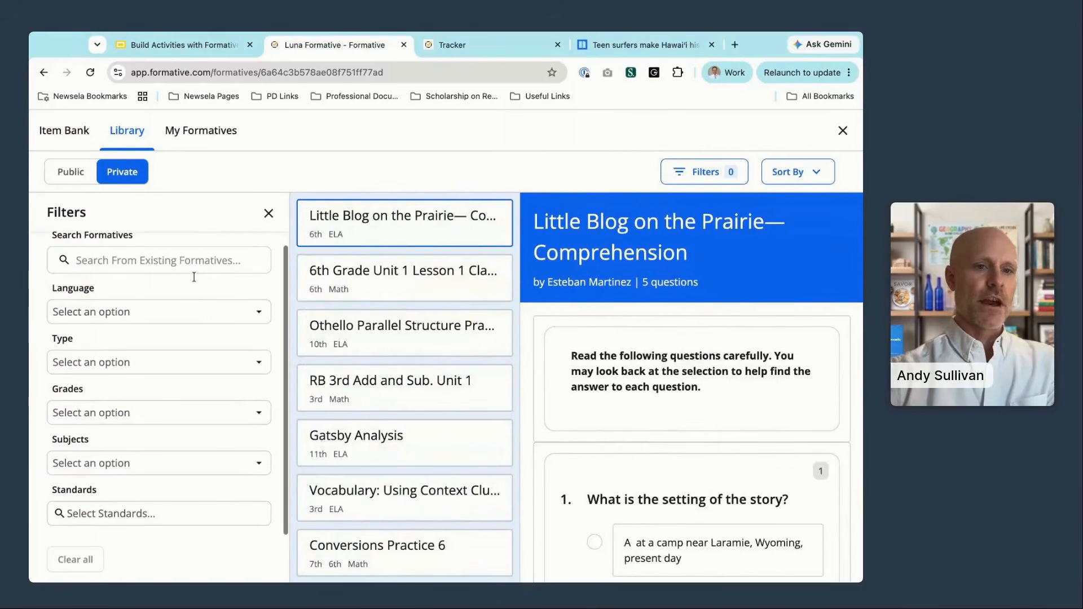
pyautogui.click(71, 174)
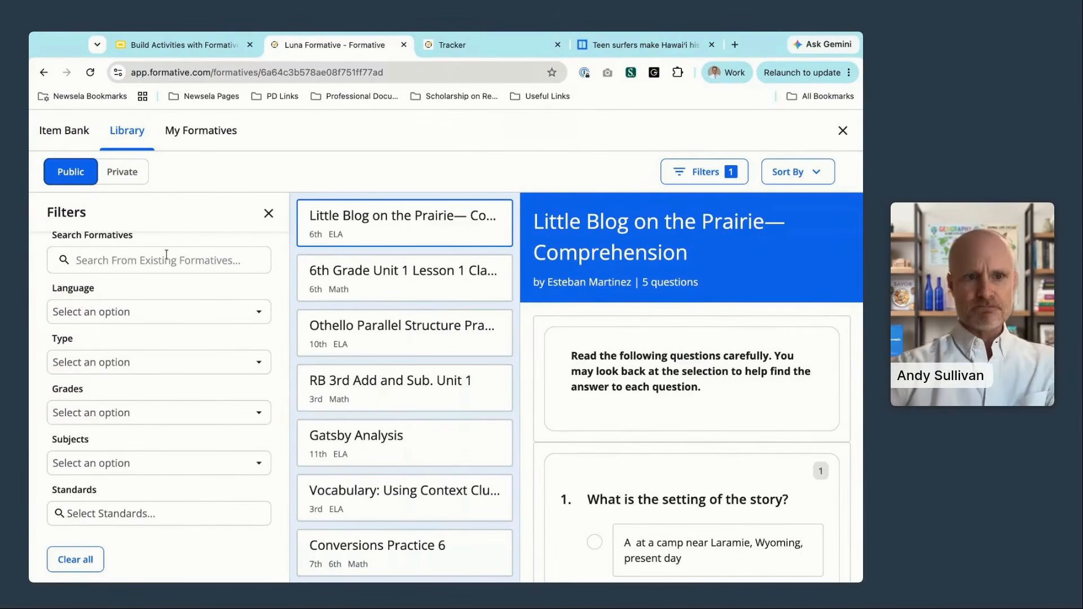
# Switch to the Google Slides presentation and show the recap slide of what the session taught.
pyautogui.click(167, 255)
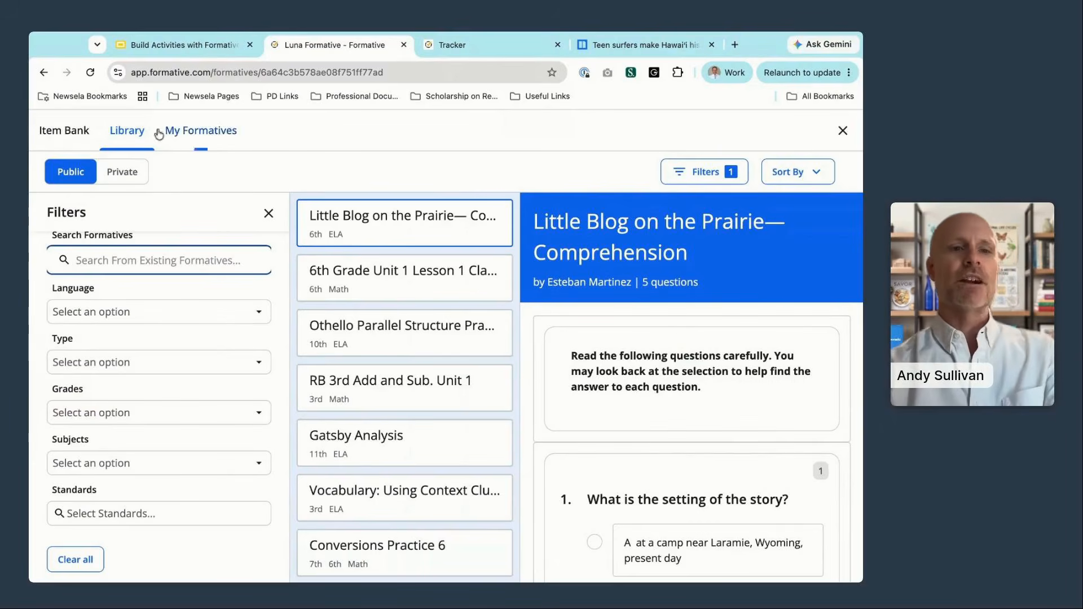
pyautogui.click(182, 46)
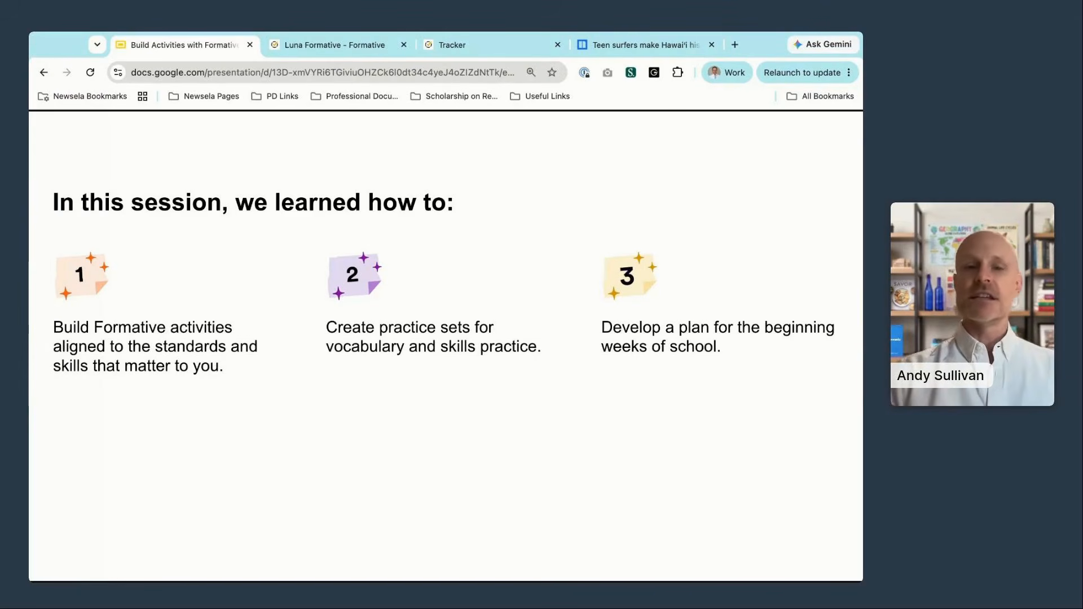
# Return to Formative, close the Library, and look over the teacher support resources, including Certifications.
pyautogui.click(364, 46)
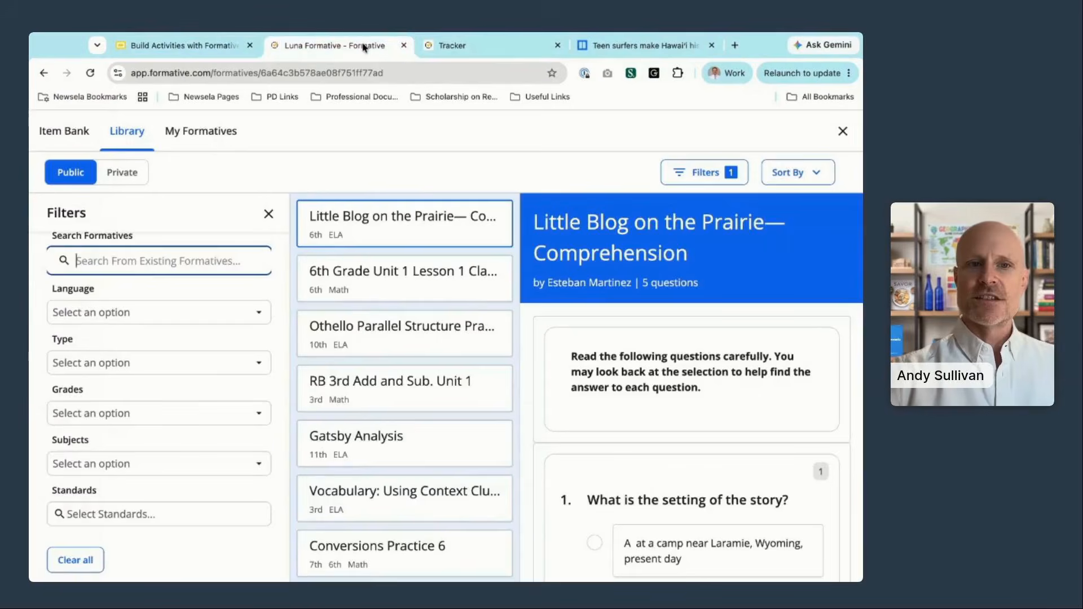
pyautogui.click(843, 131)
pyautogui.click(56, 133)
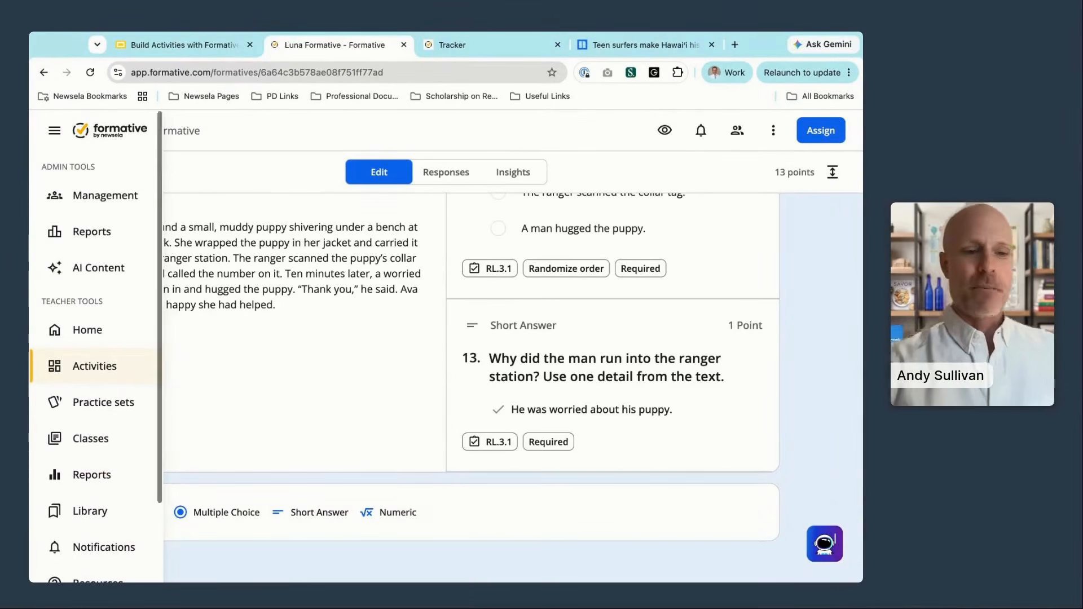
pyautogui.scroll(-2, 96, 350)
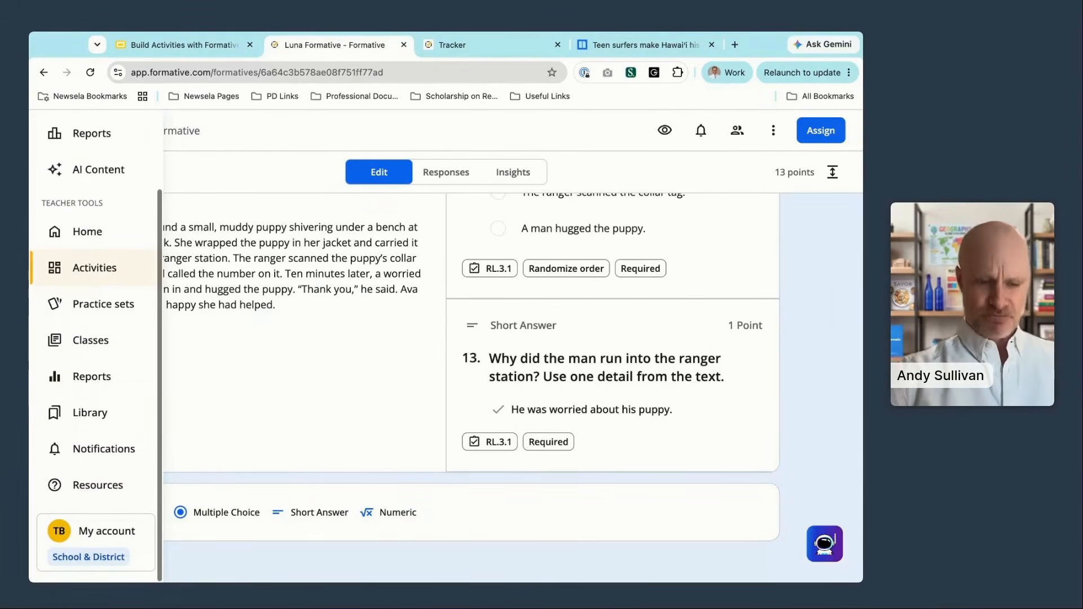
pyautogui.click(97, 485)
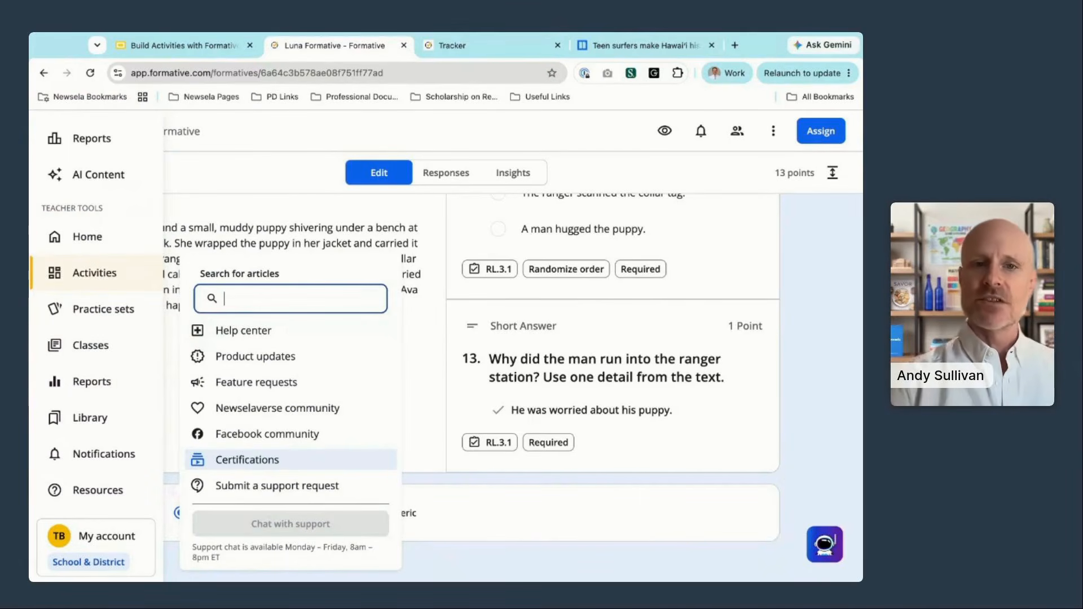
pyautogui.click(786, 426)
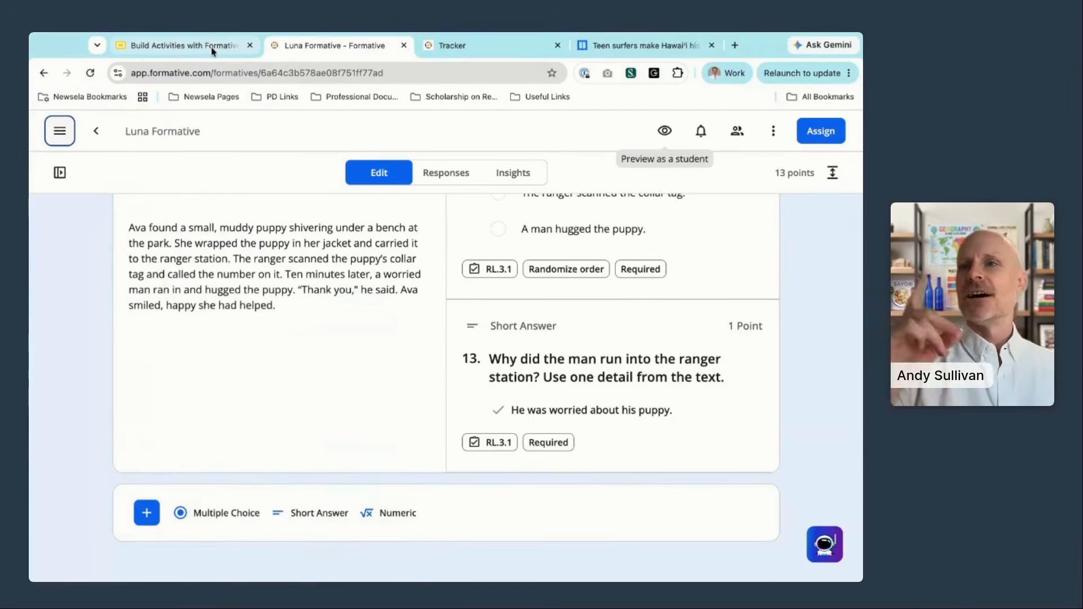